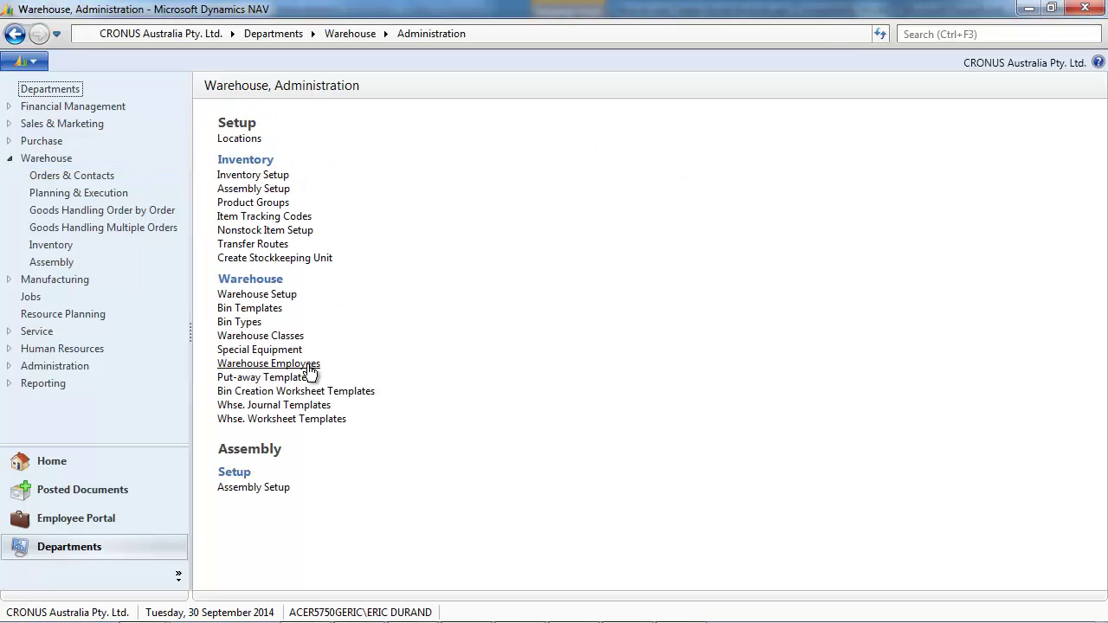
Open the location list and review the warehouse settings on the BLUE and WHITE location cards.
left_click(247, 140)
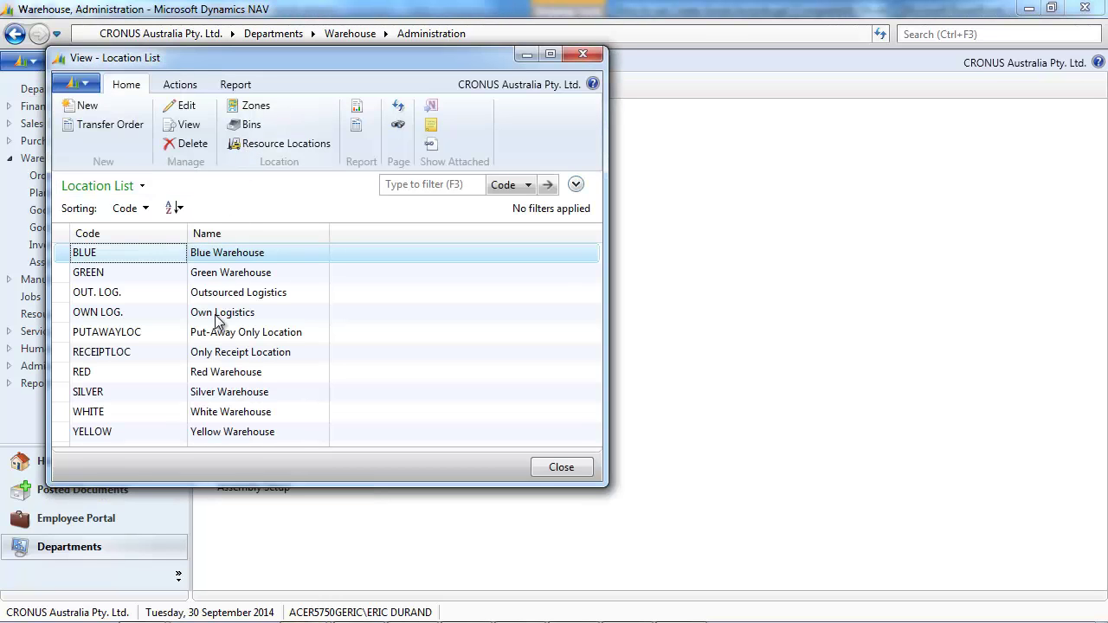
double_click(161, 253)
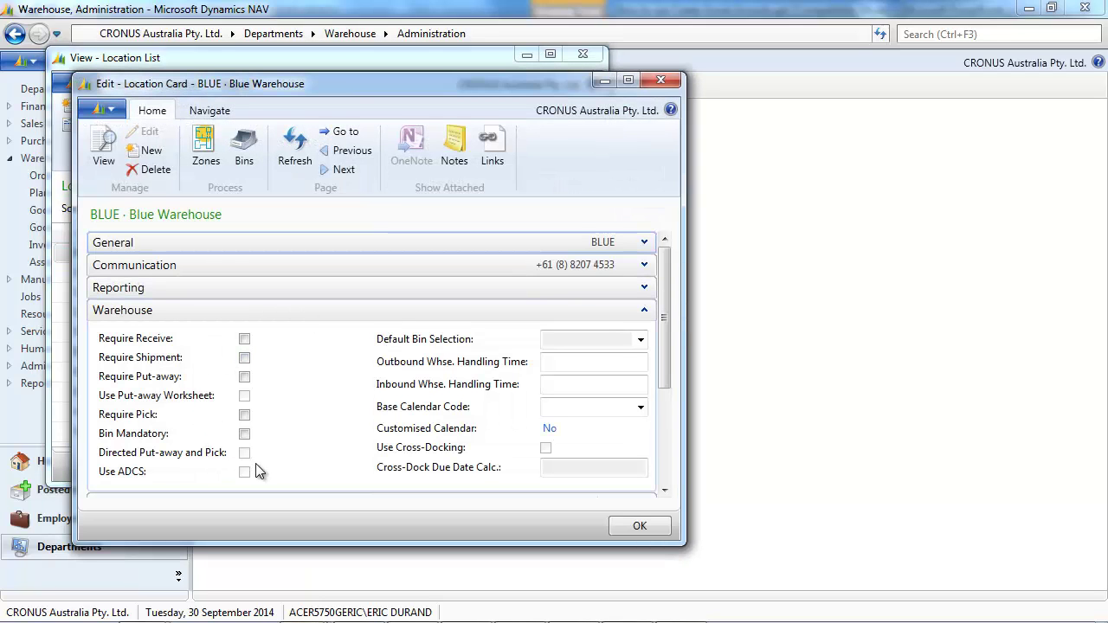
left_click(665, 81)
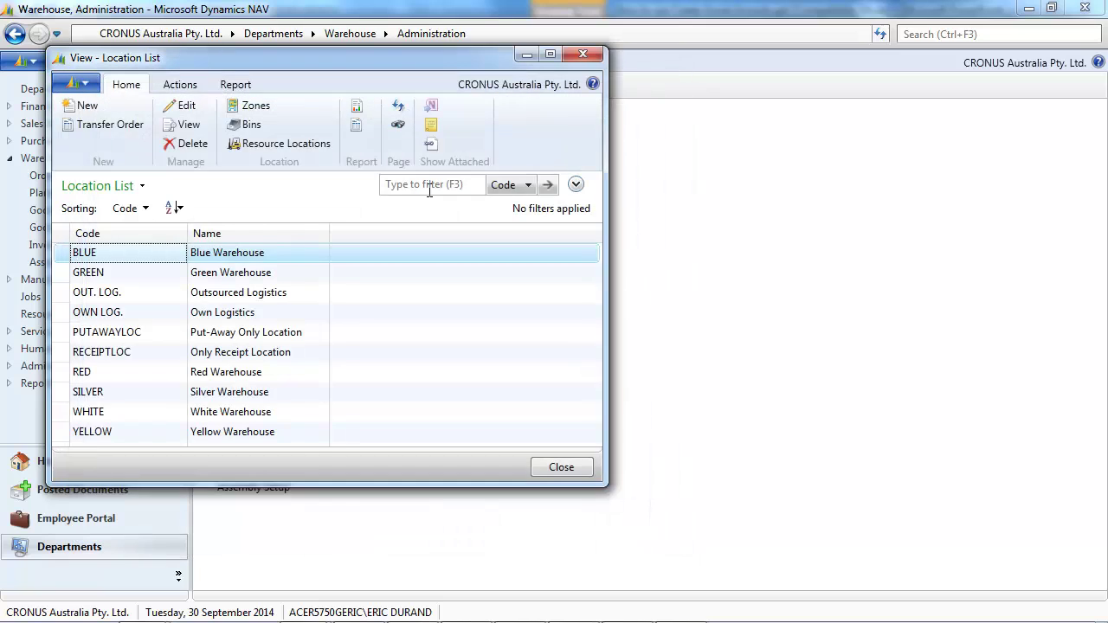
double_click(121, 416)
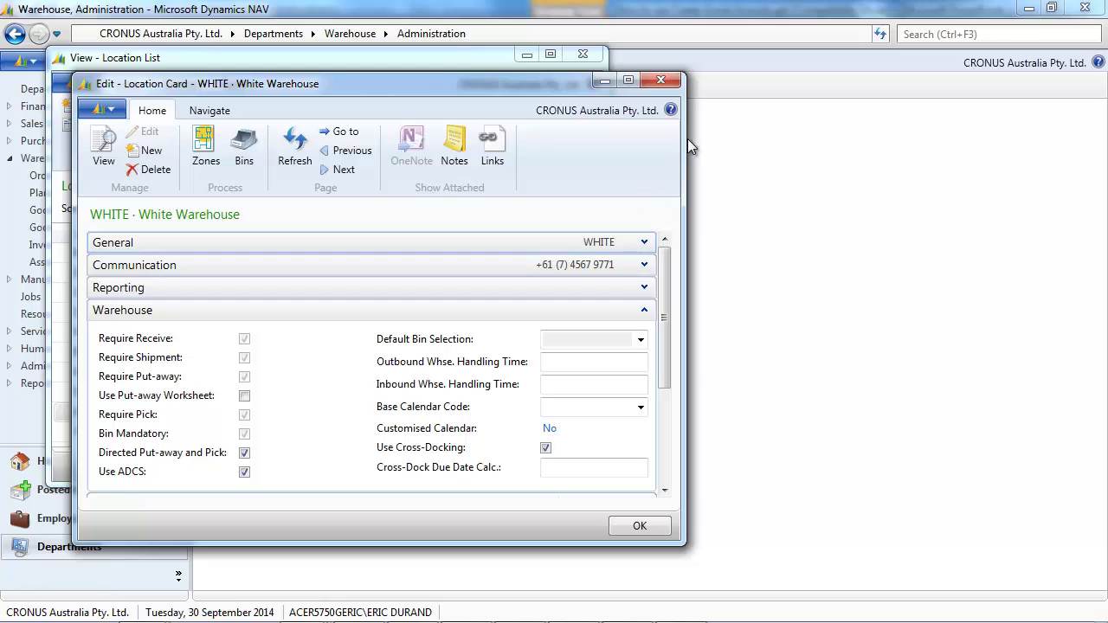
left_click(654, 82)
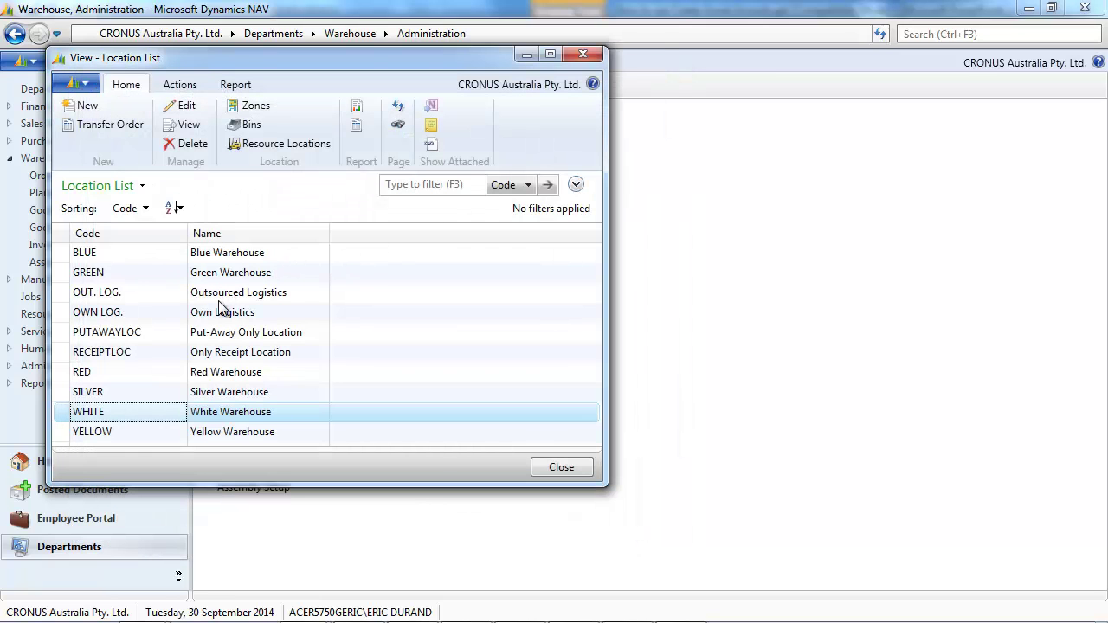
Review the warehouse settings of the Only Receipt Location, then open the Put-Away Only Location card.
left_click(235, 357)
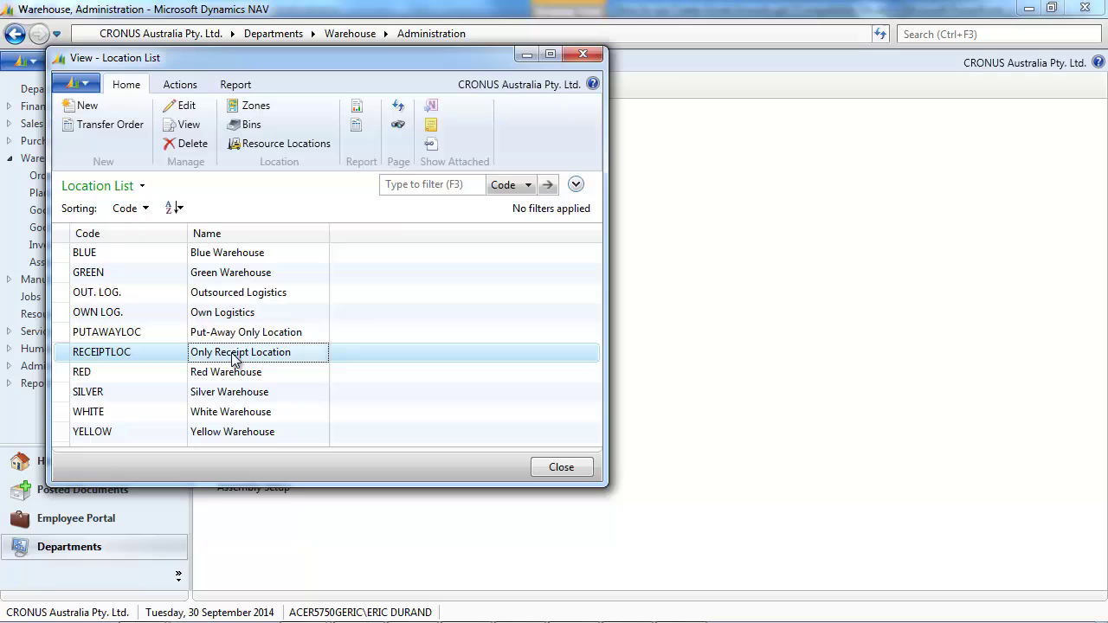
double_click(235, 357)
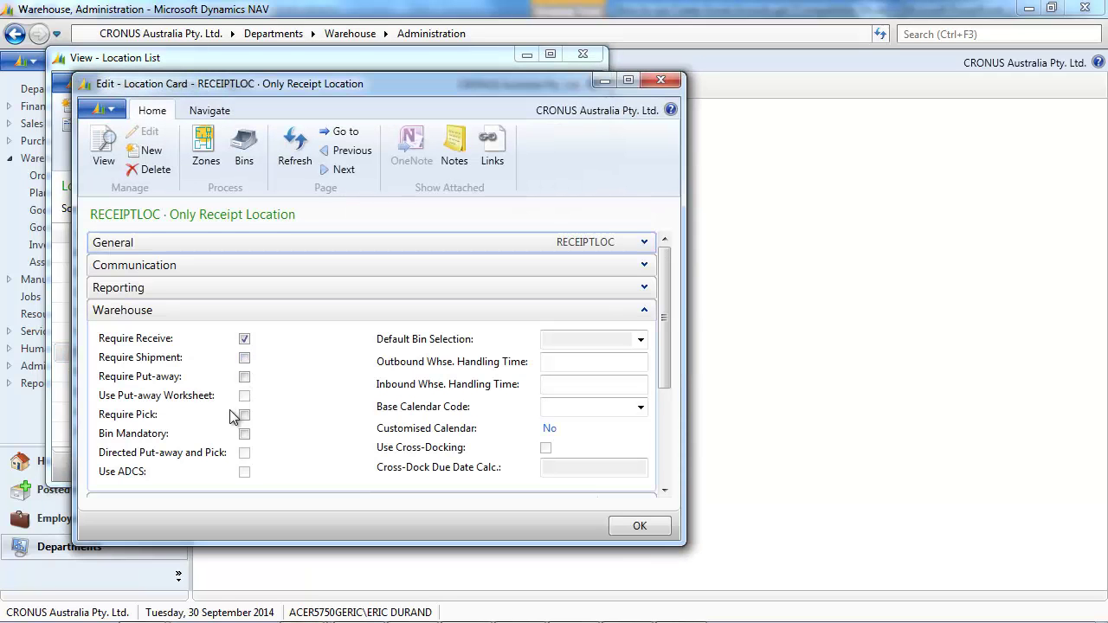
left_click(658, 80)
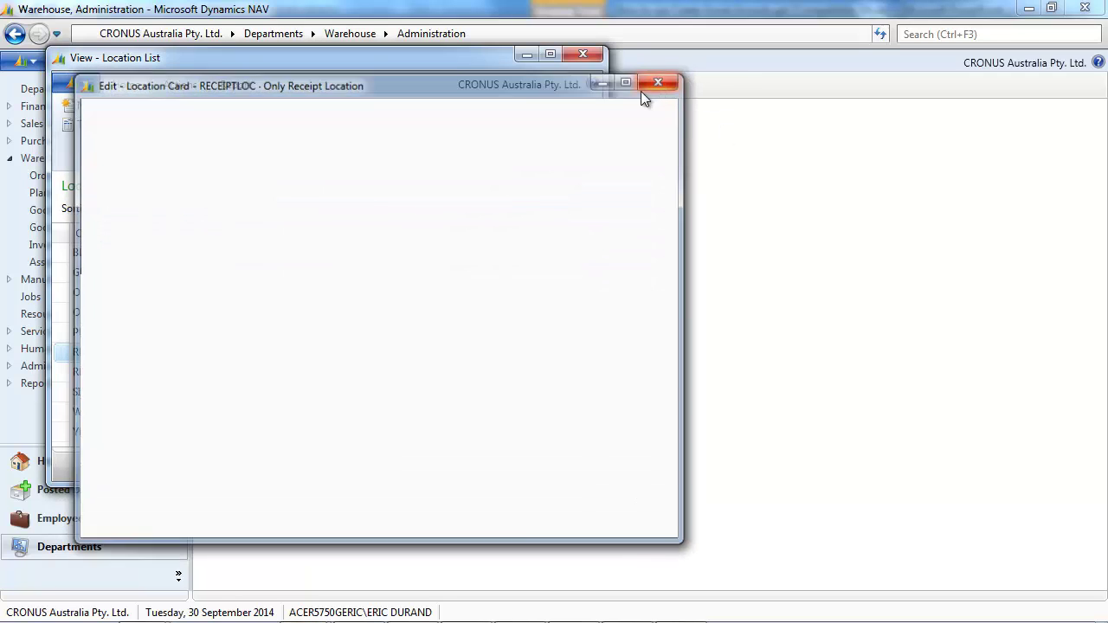
left_click(141, 336)
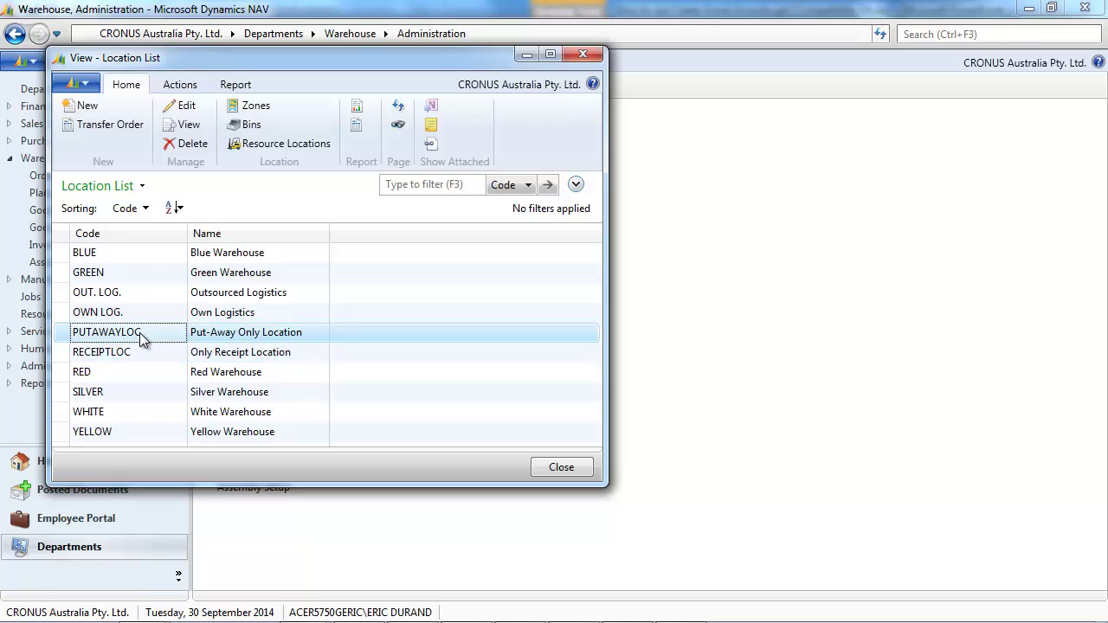
double_click(139, 332)
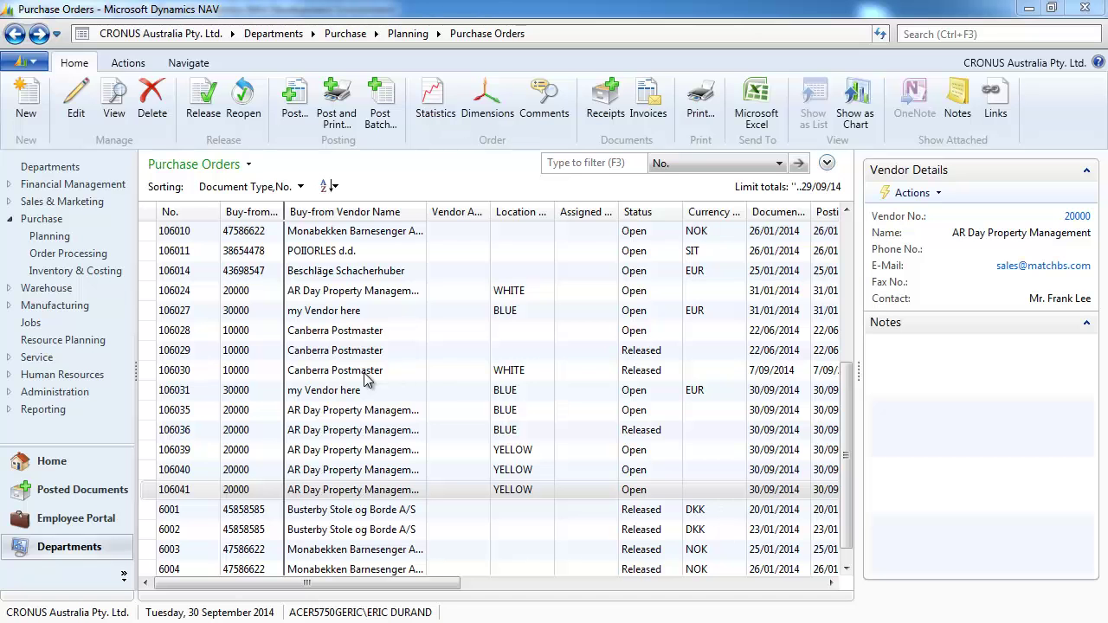
Create a new purchase order for the vendor CoolWood Technologies.
left_click(26, 99)
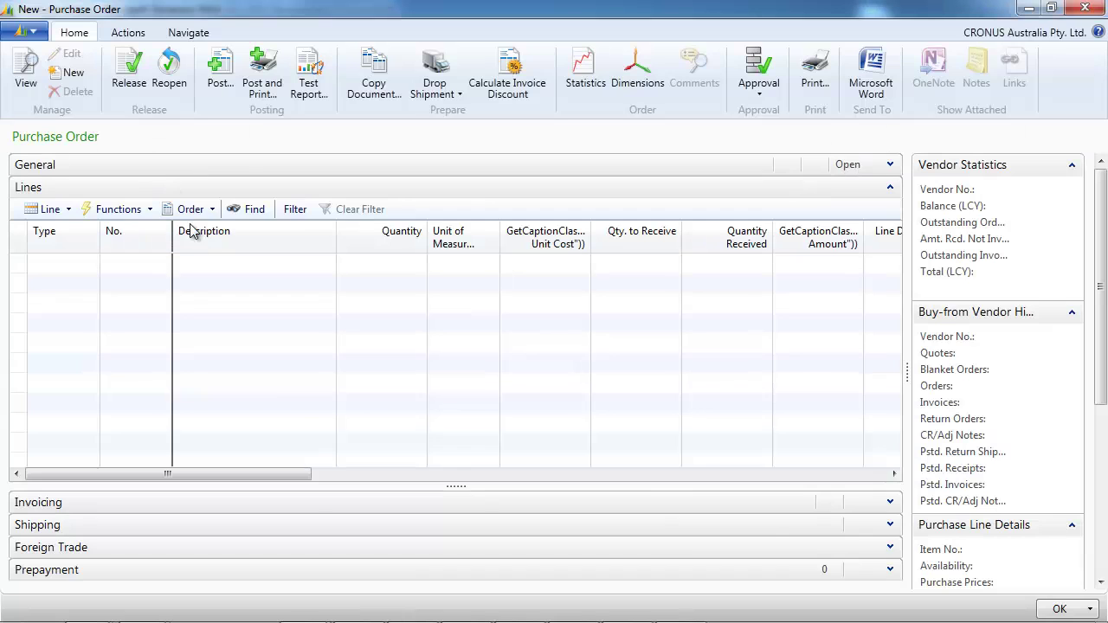
left_click(251, 216)
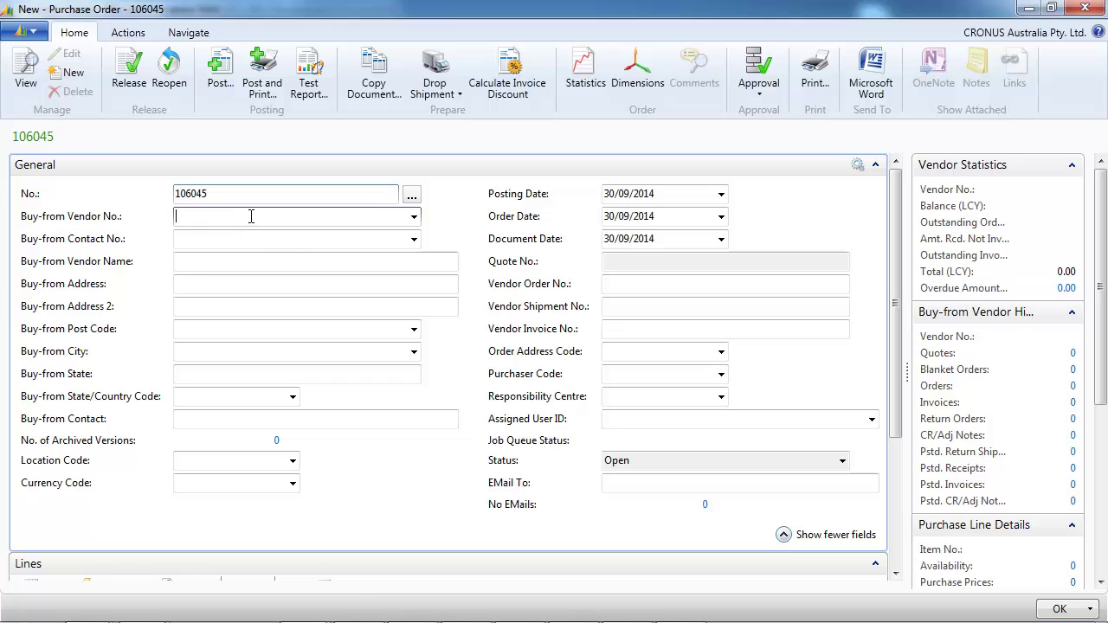
type("3")
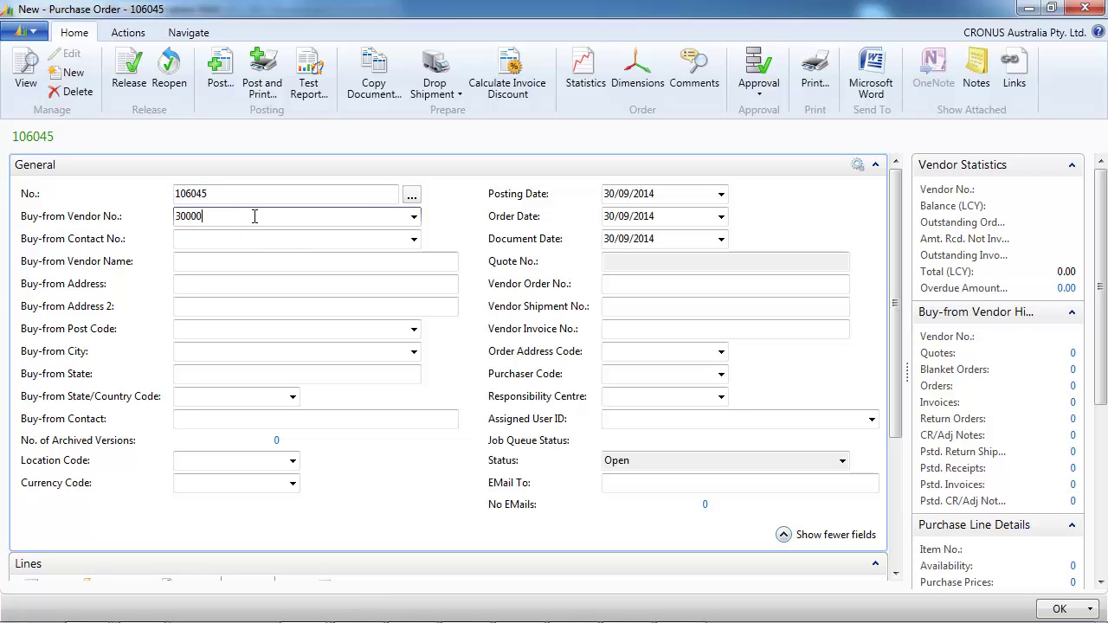
type("0000")
key("Tab")
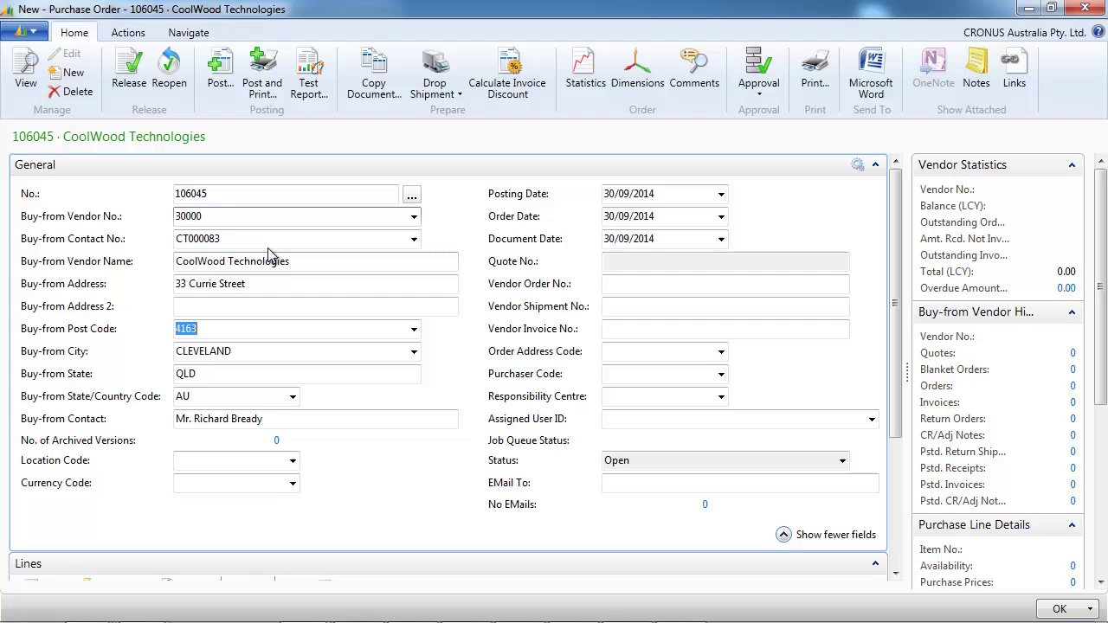
Fill the order lines from the vendor's standard purchase codes, adding 100 Bicycle and 200 Front Wheel.
left_click(128, 35)
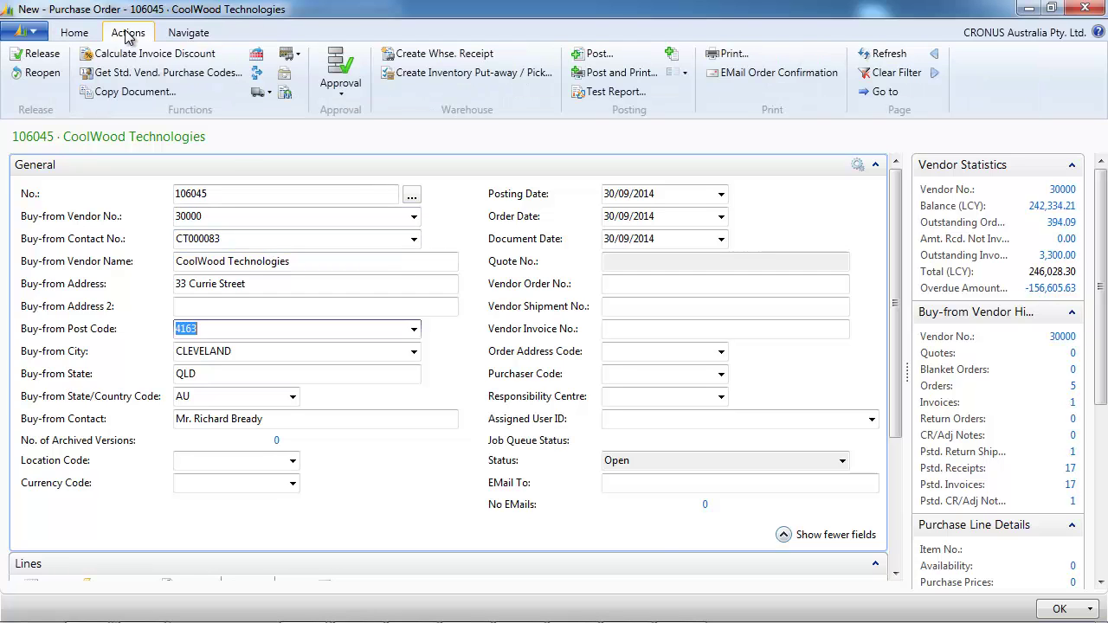
left_click(168, 72)
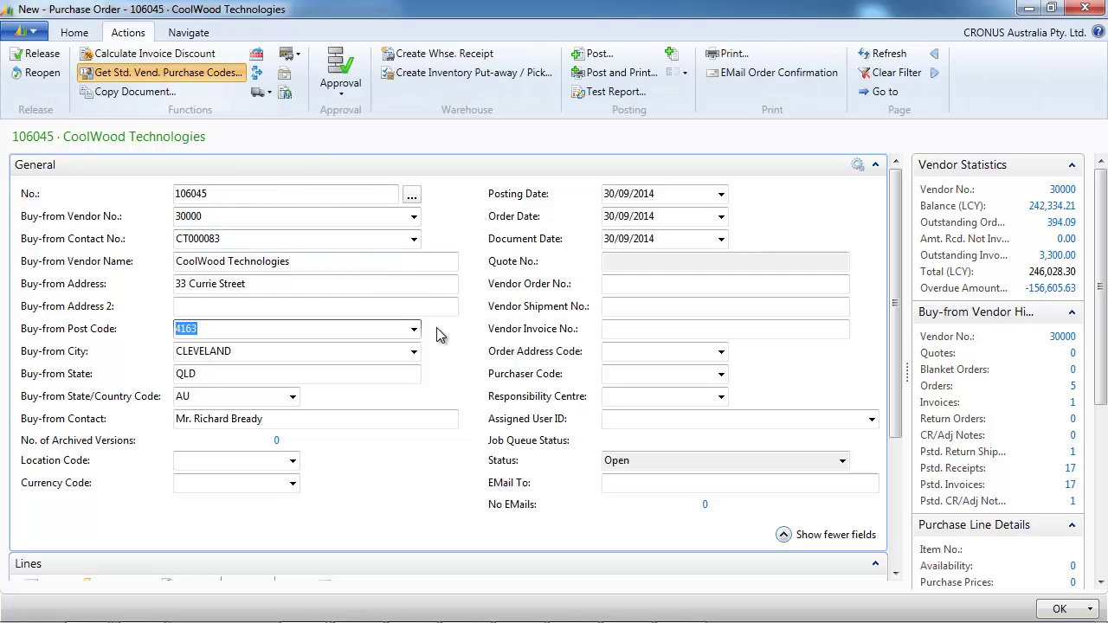
left_click(218, 376)
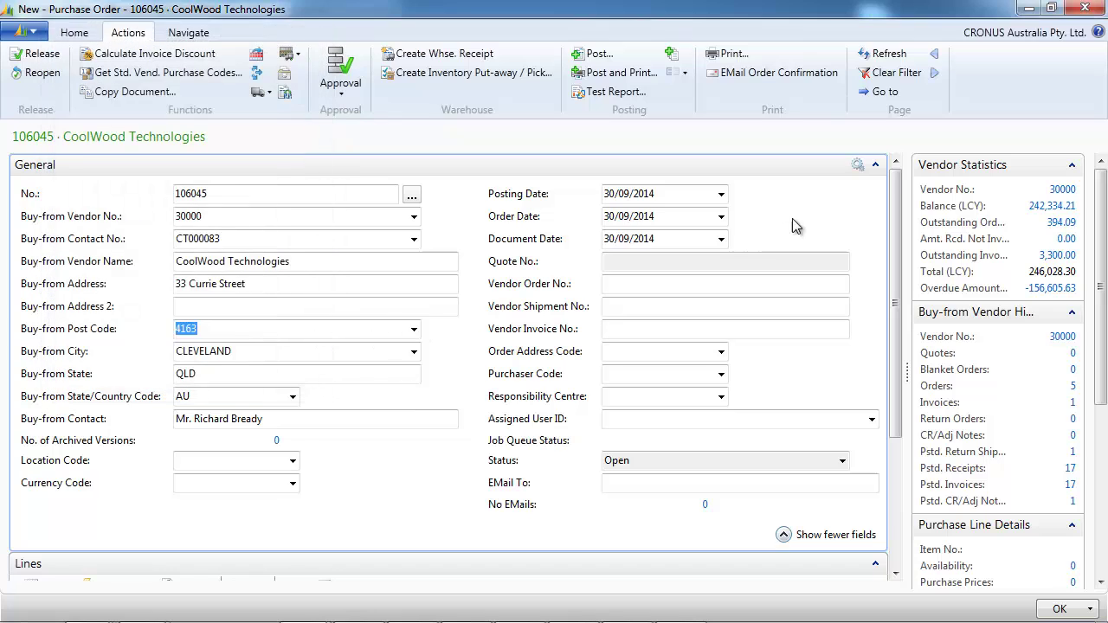
left_click(876, 165)
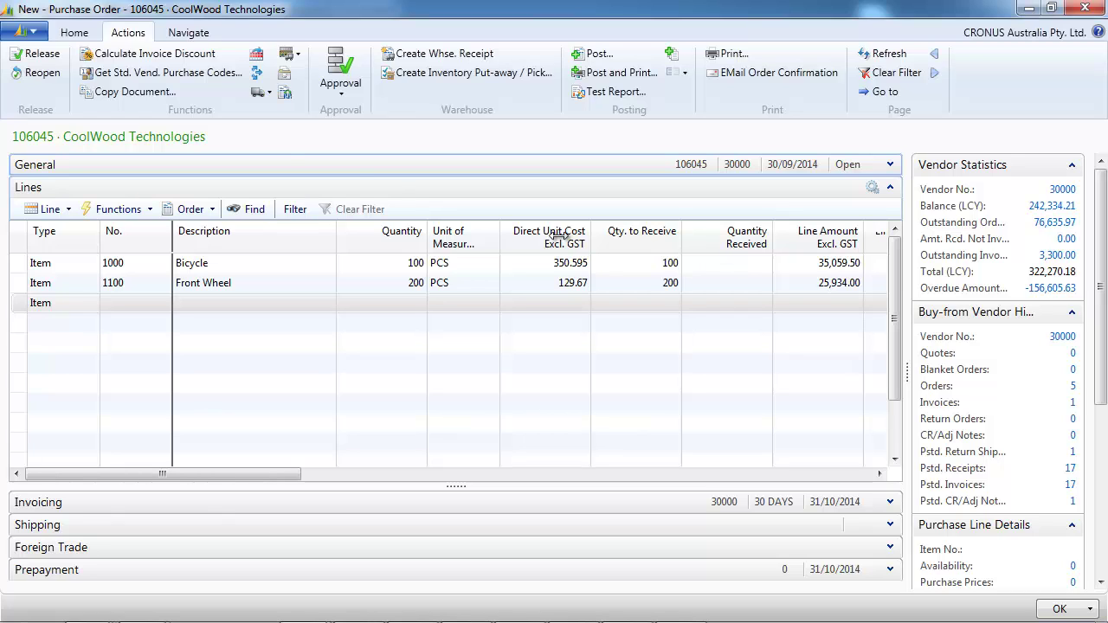
Post the purchase order with the Receive option only, for the full line quantities.
left_click(78, 33)
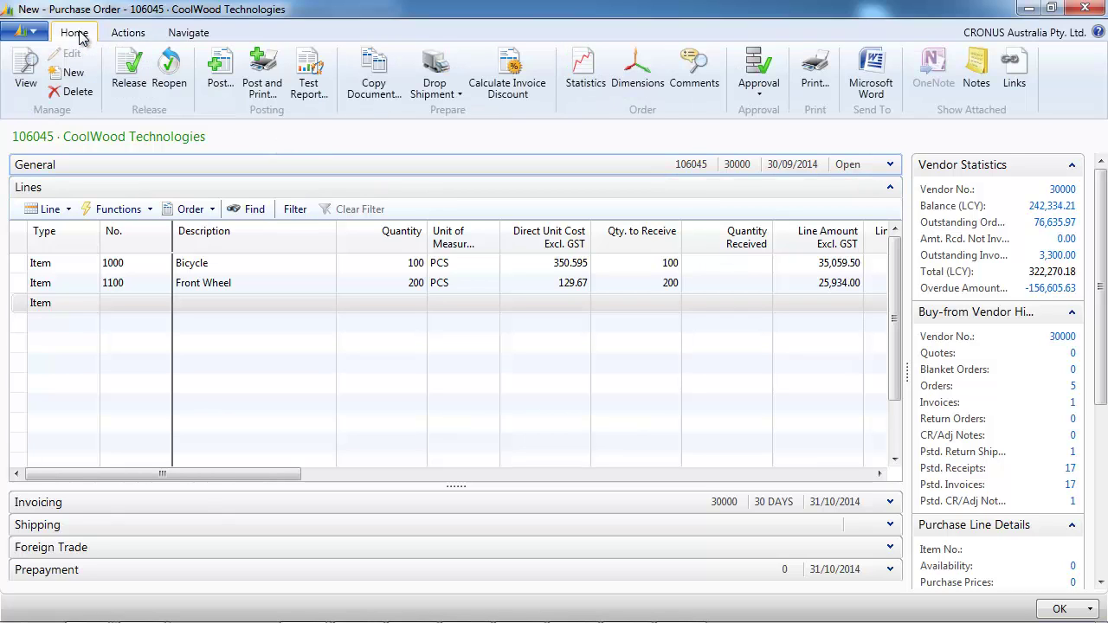
left_click(220, 78)
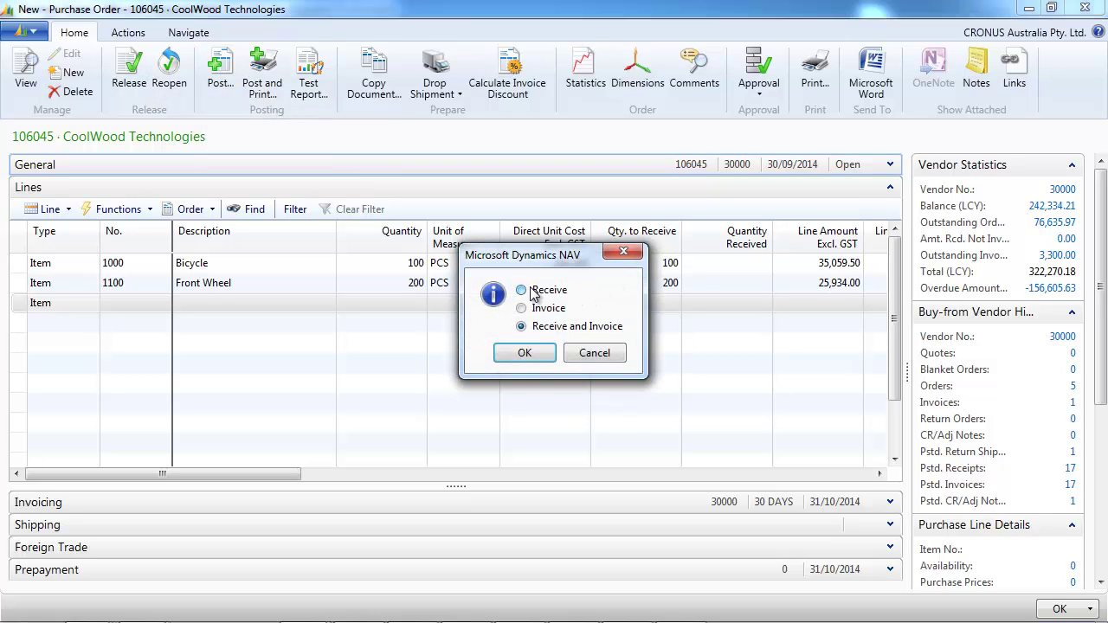
left_click(532, 292)
left_click(524, 353)
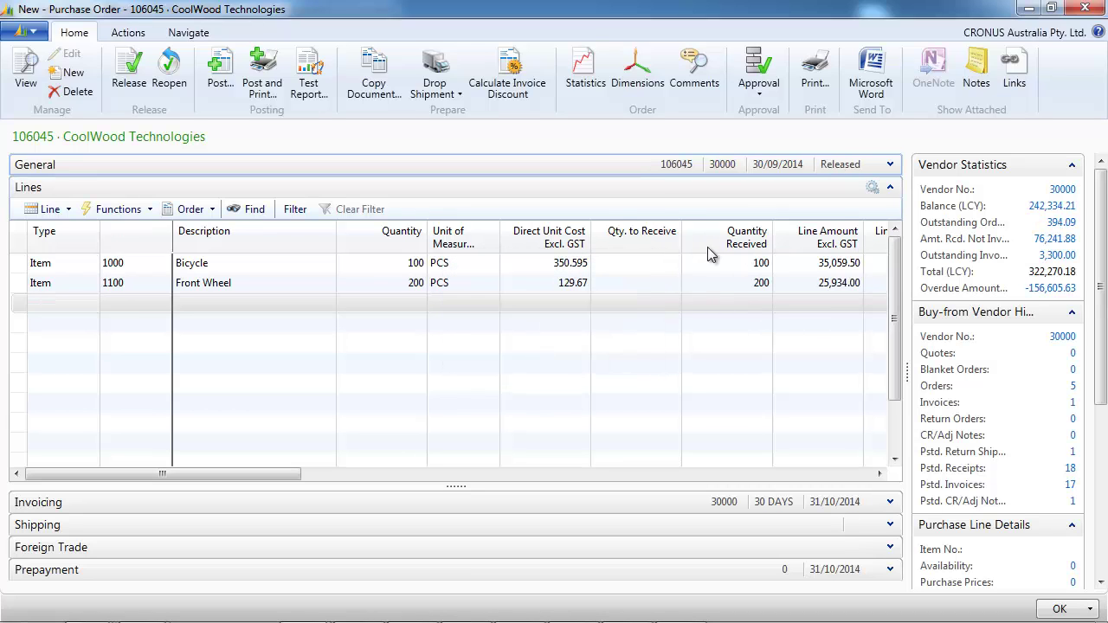
Start another purchase order for the vendor CoolWood Technologies.
left_click(891, 188)
left_click(890, 165)
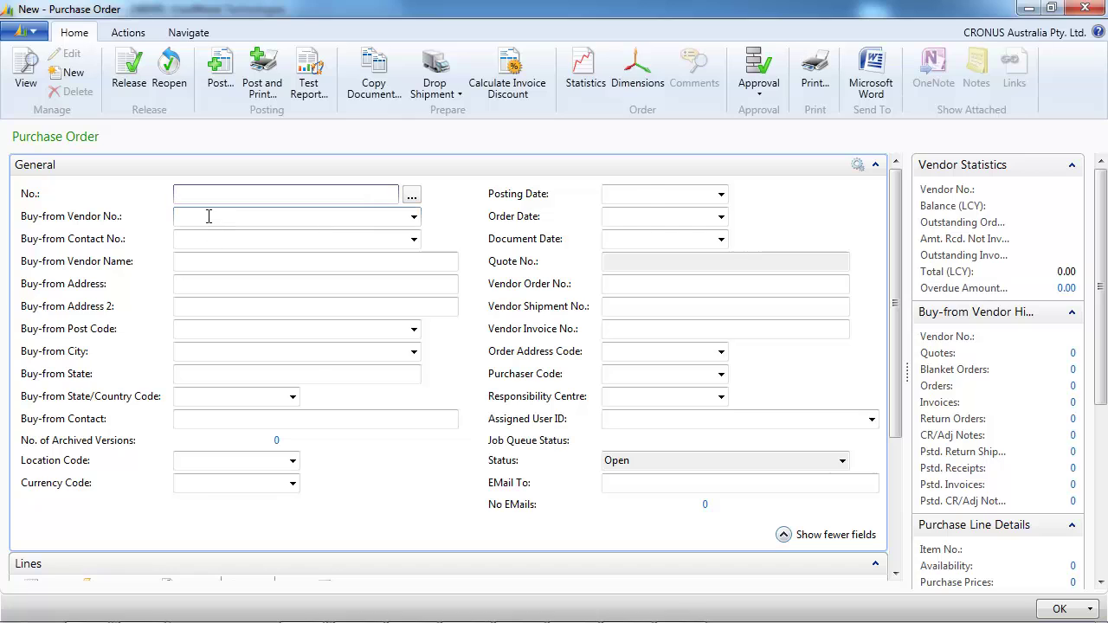
left_click(209, 217)
type("30000")
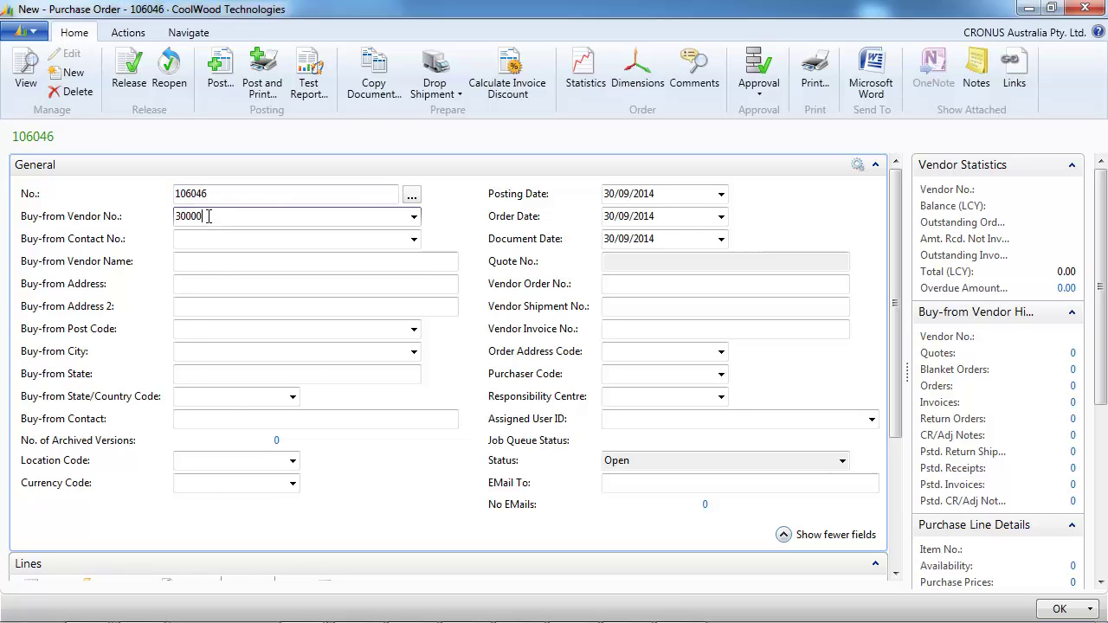
key("Tab")
Add the Bicycle and Front Wheel lines to the second order from the vendor's standard purchase codes.
left_click(131, 39)
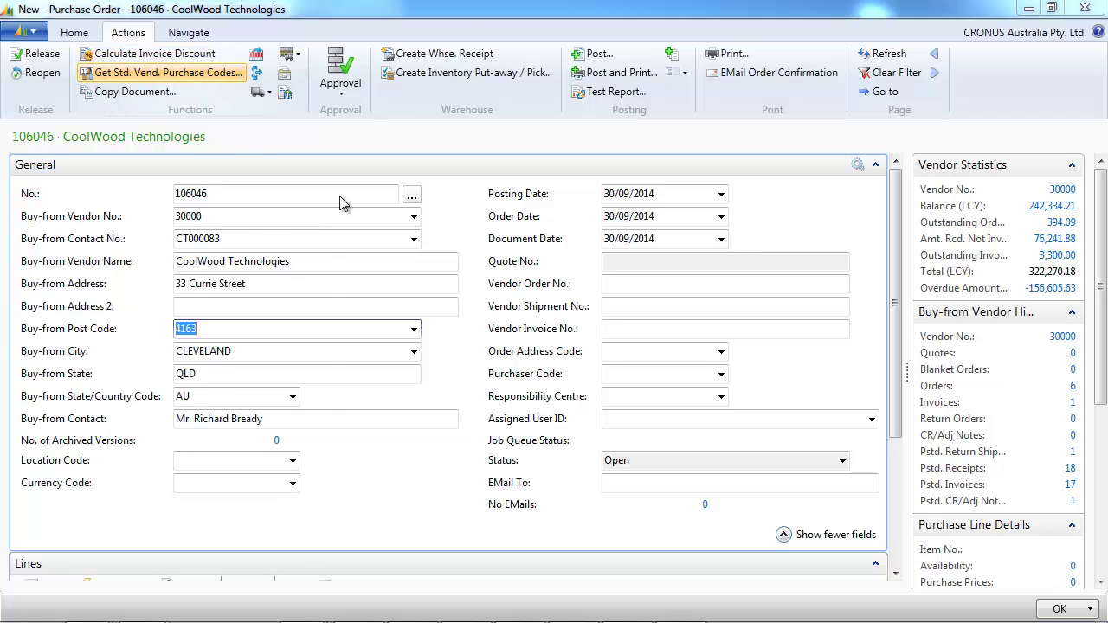
left_click(232, 381)
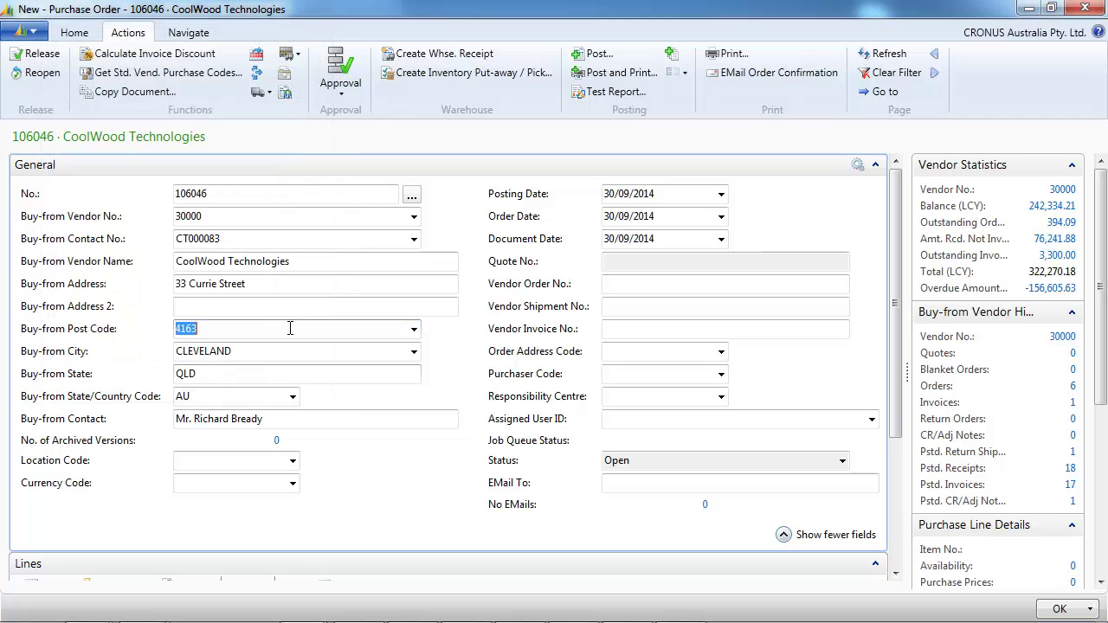
left_click(875, 164)
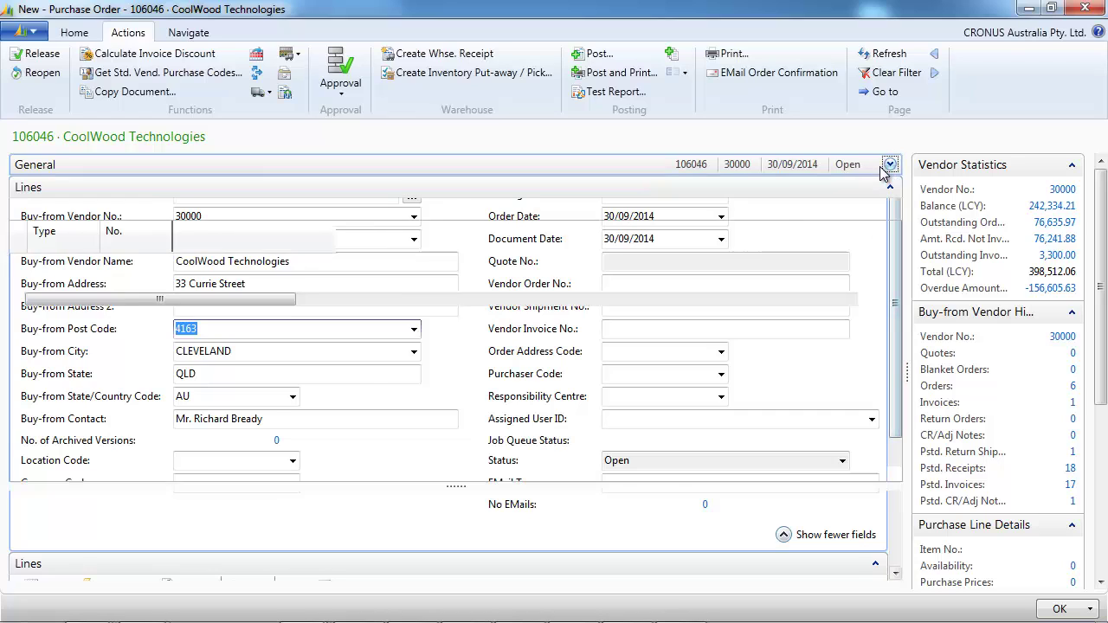
Set Qty. to Receive to 50 on the Bicycle line and 10 on the Front Wheel line.
left_click(675, 263)
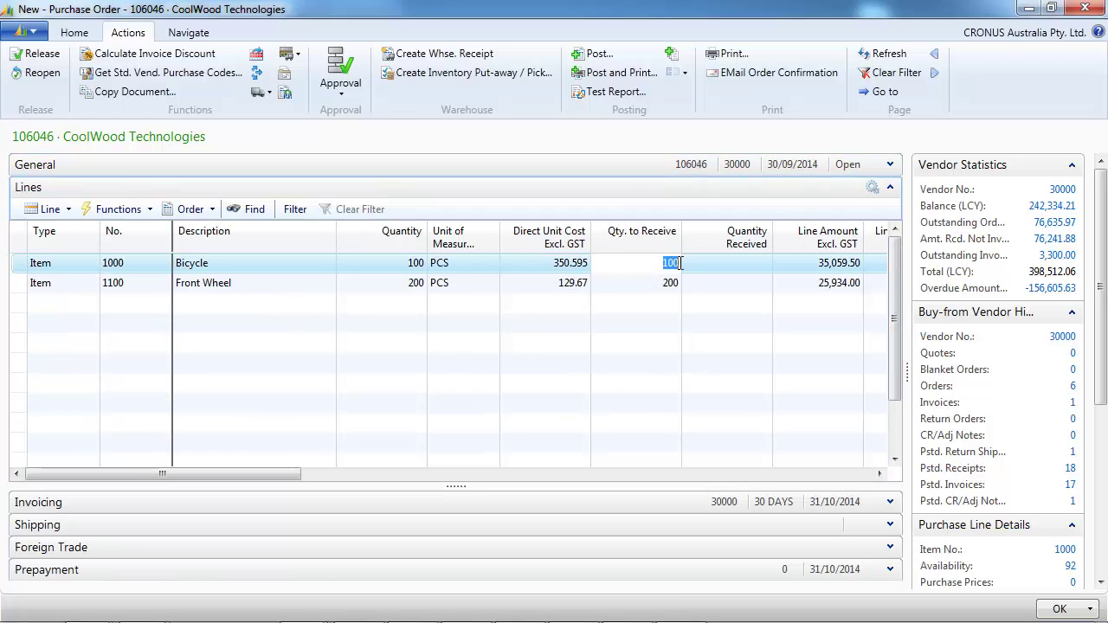
type("50")
key("Return")
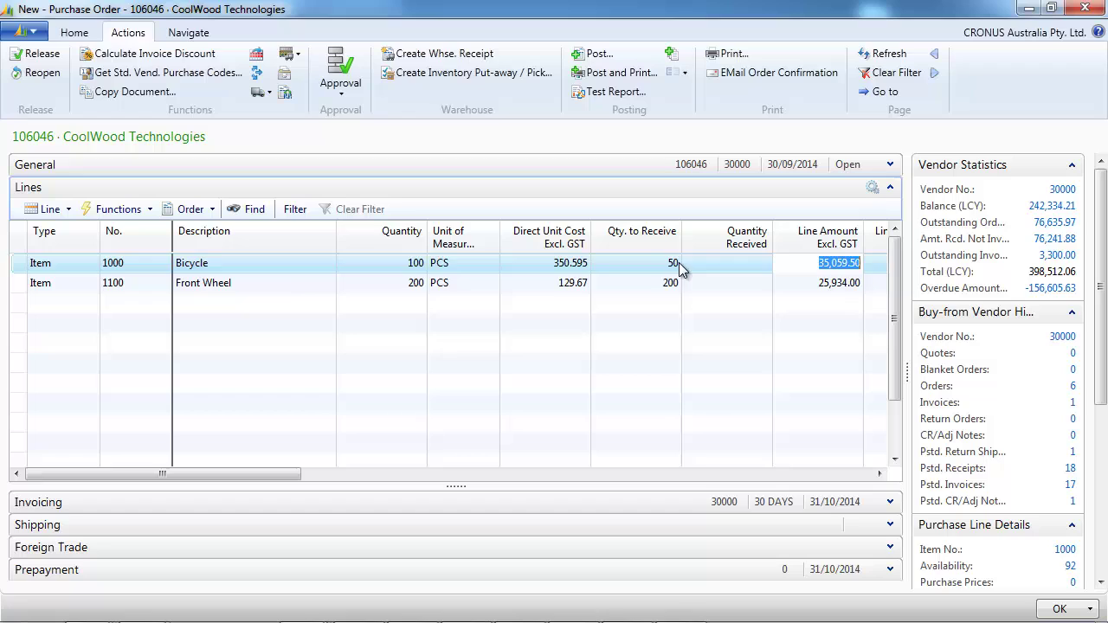
key("Down")
key("shift+Tab")
type("10")
key("Tab")
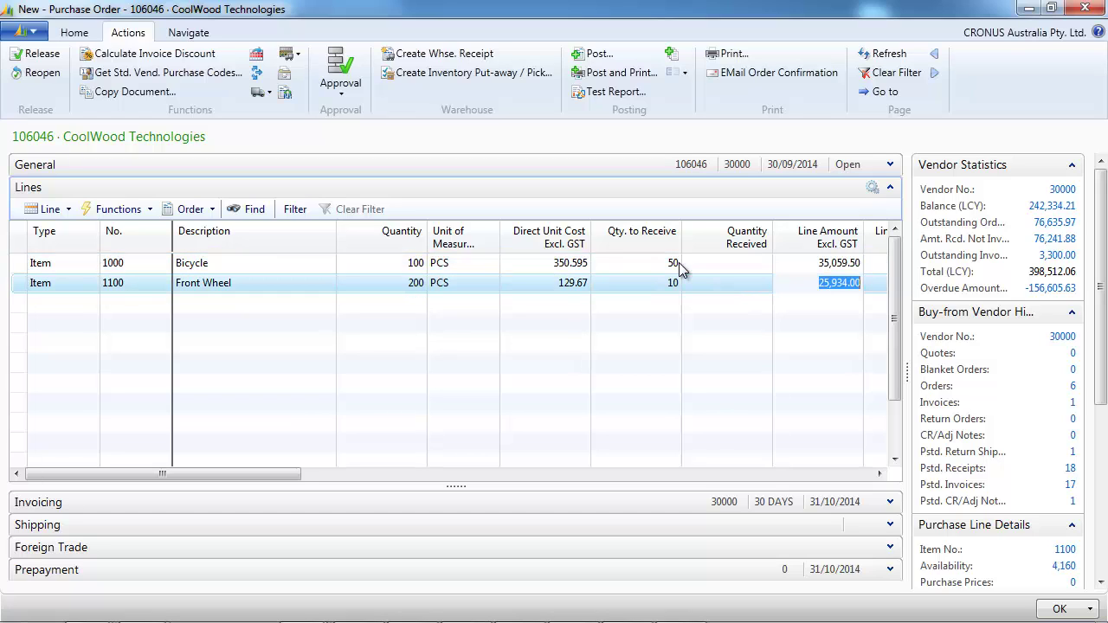
Post the partial quantities of the second purchase order with the Receive option only.
left_click(76, 35)
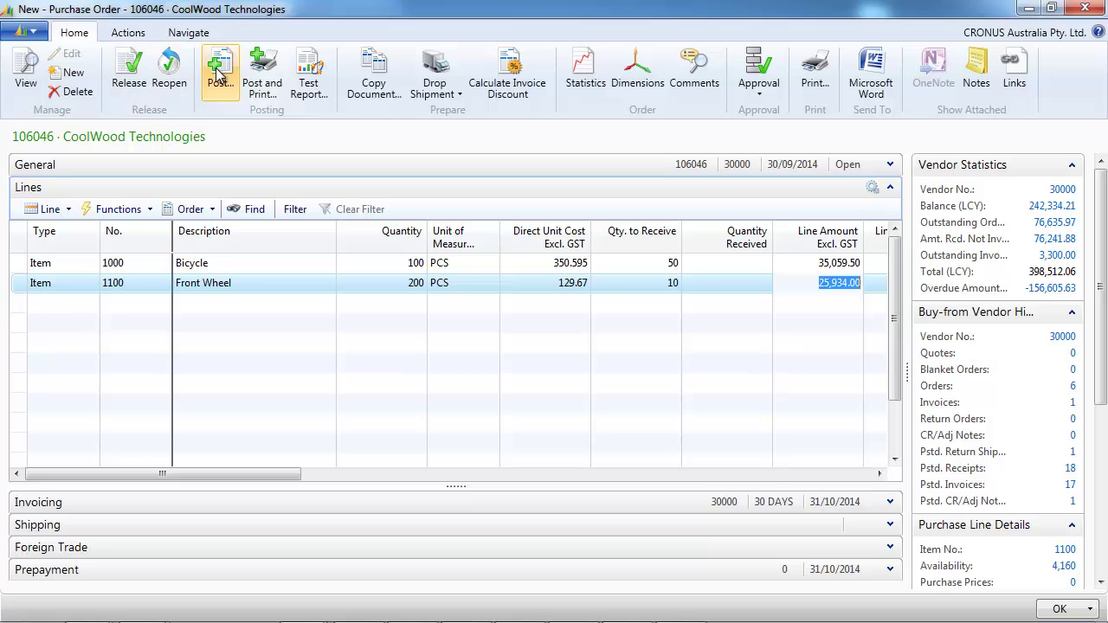
key("F9")
left_click(534, 291)
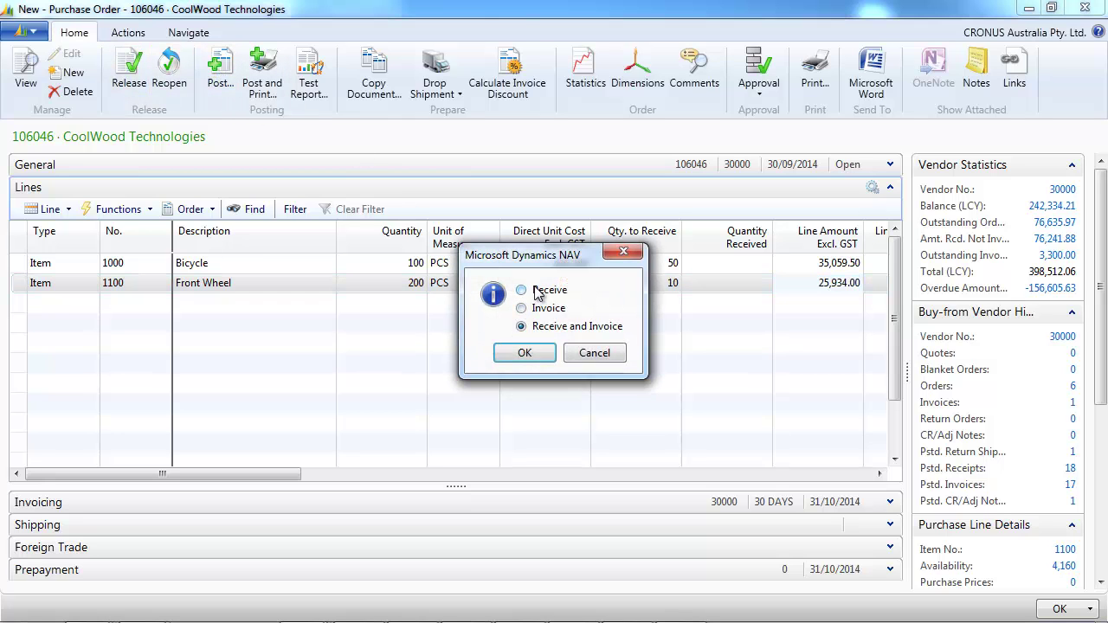
left_click(528, 353)
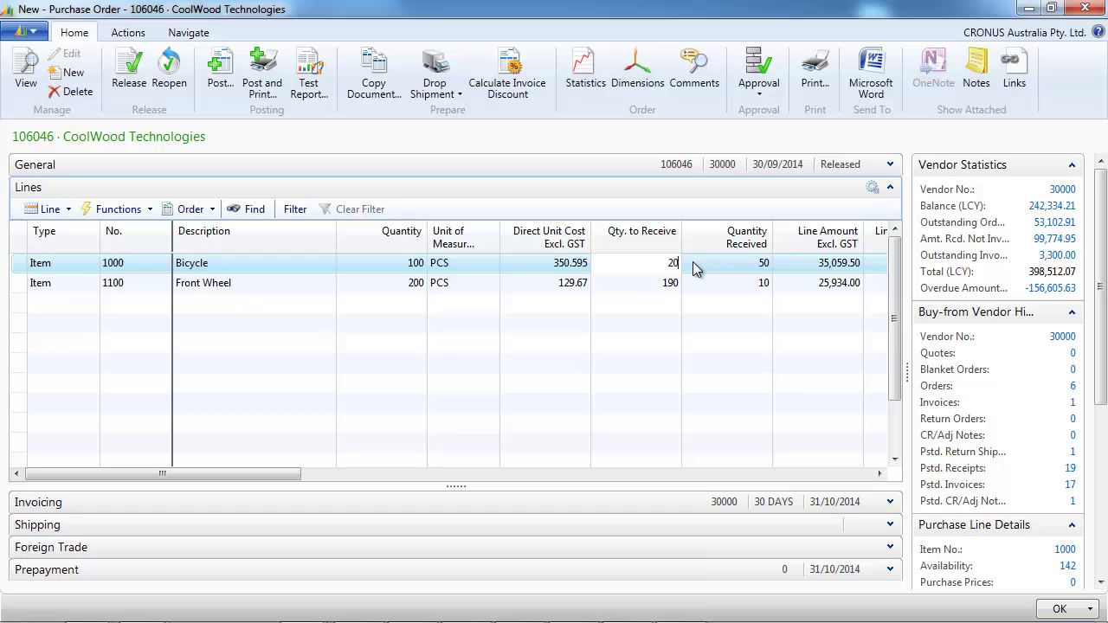
Set Qty. to Receive to 20 for Bicycle and none for Front Wheel, and post the order as Receive only.
key("Down")
key("Tab")
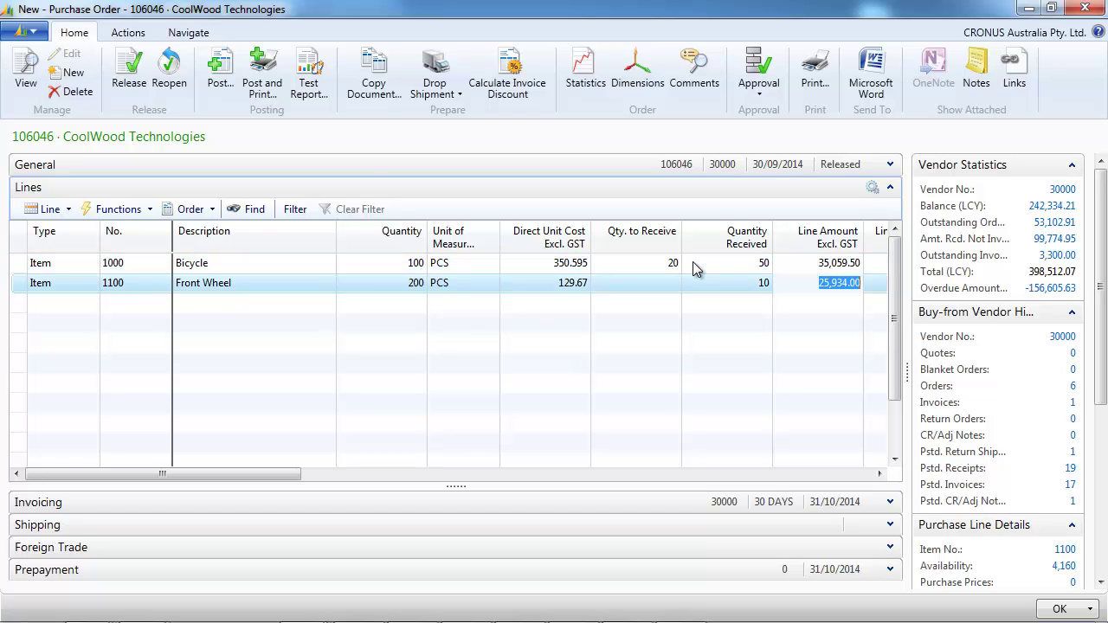
left_click(221, 74)
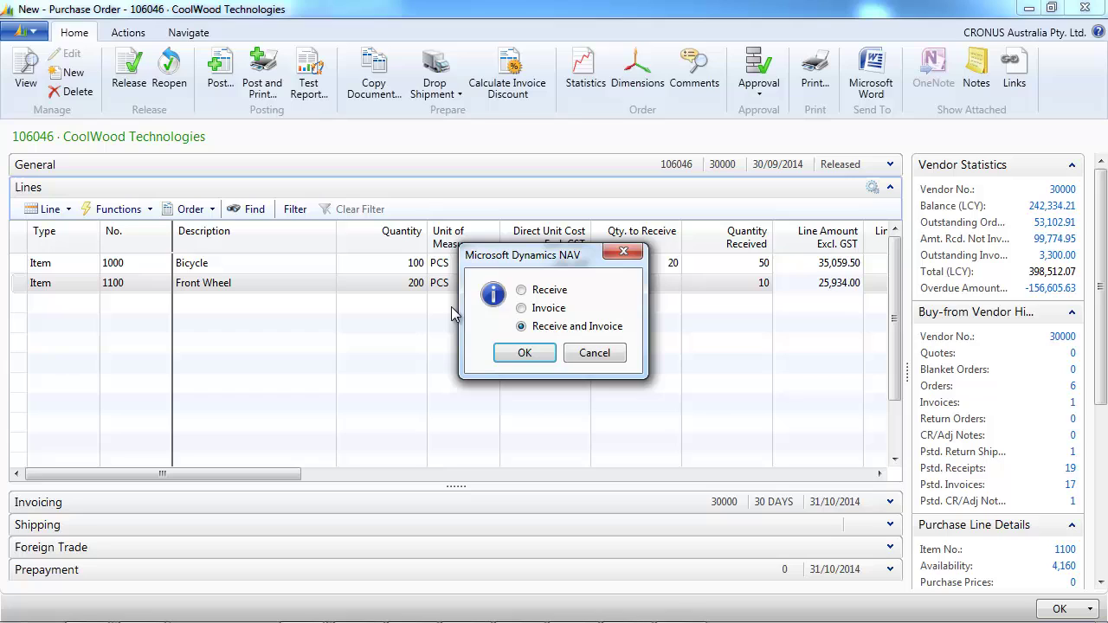
left_click(547, 291)
left_click(524, 353)
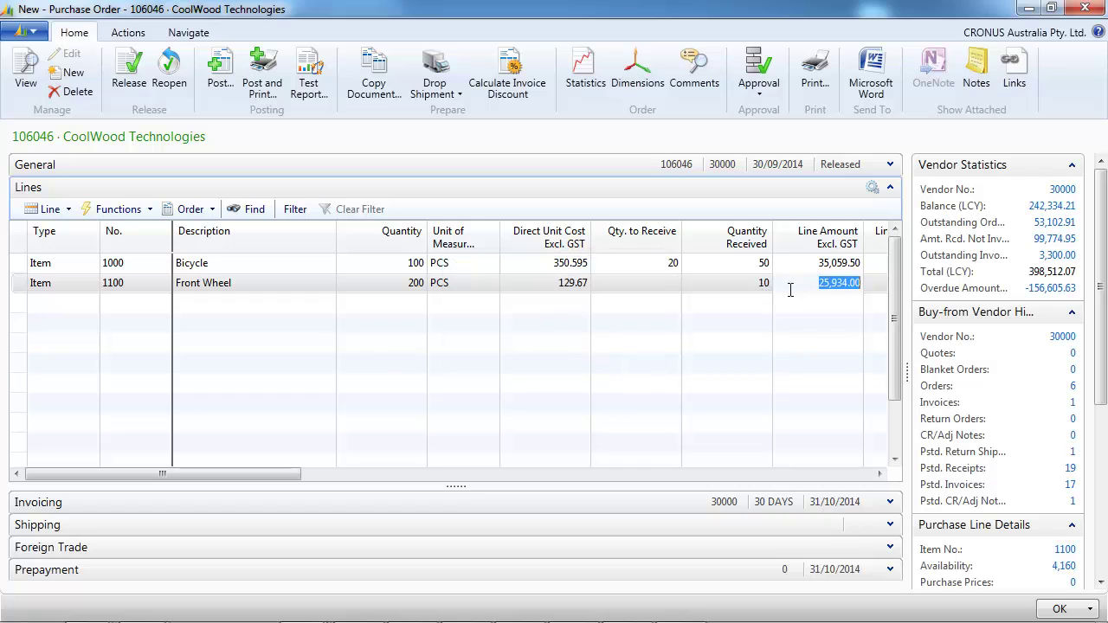
Review the second receipt listed in the second purchase order's posted purchase receipts and close the receipt windows.
left_click(188, 36)
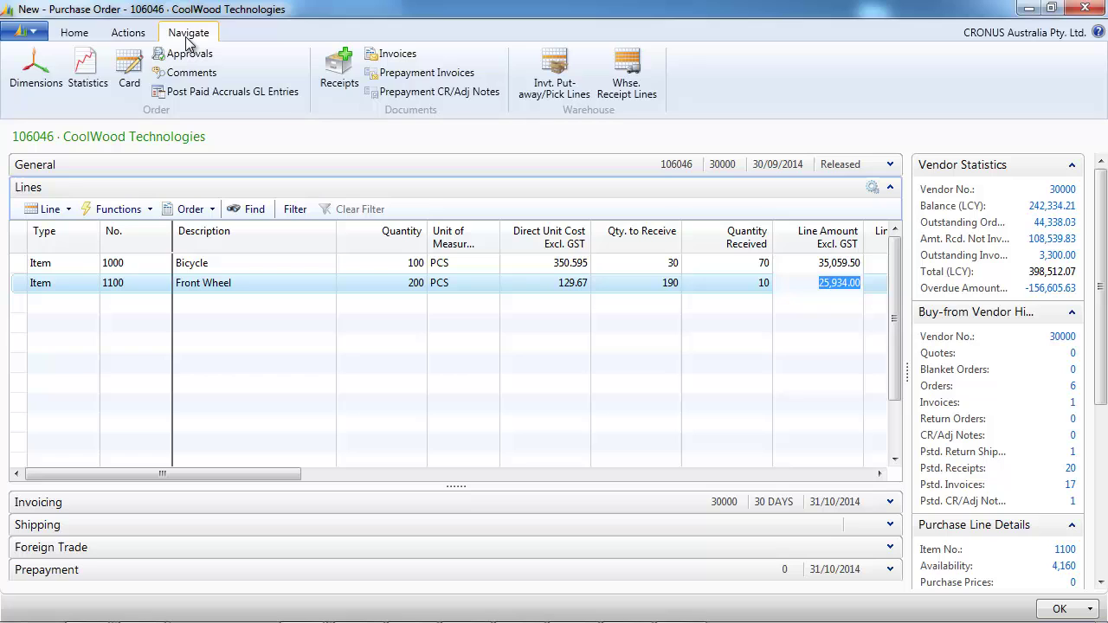
left_click(337, 82)
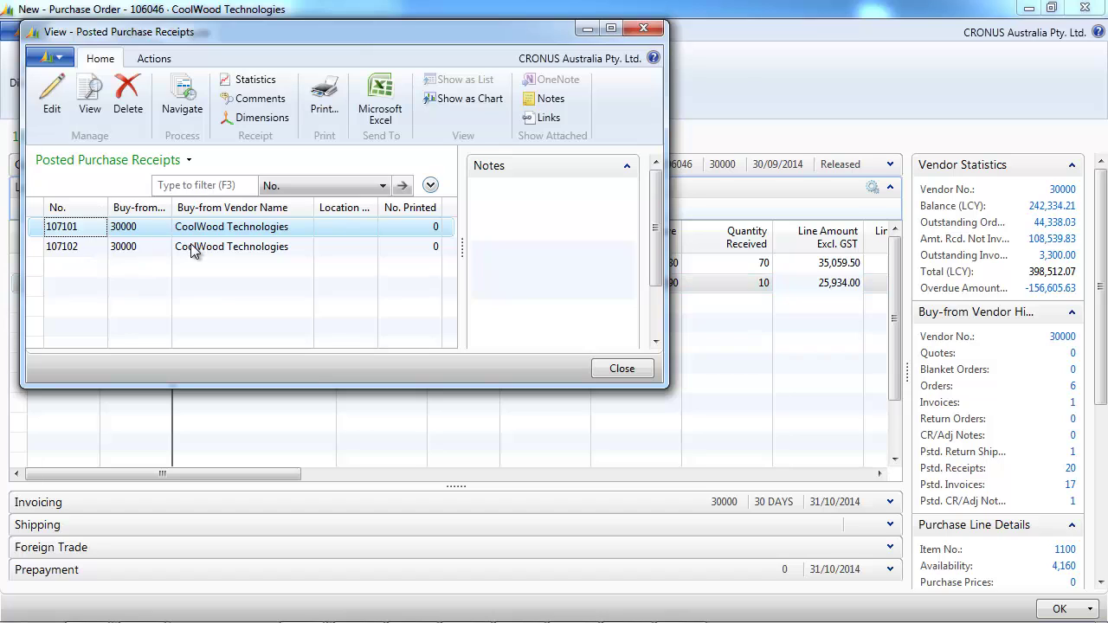
left_click(199, 247)
right_click(199, 247)
left_click(93, 100)
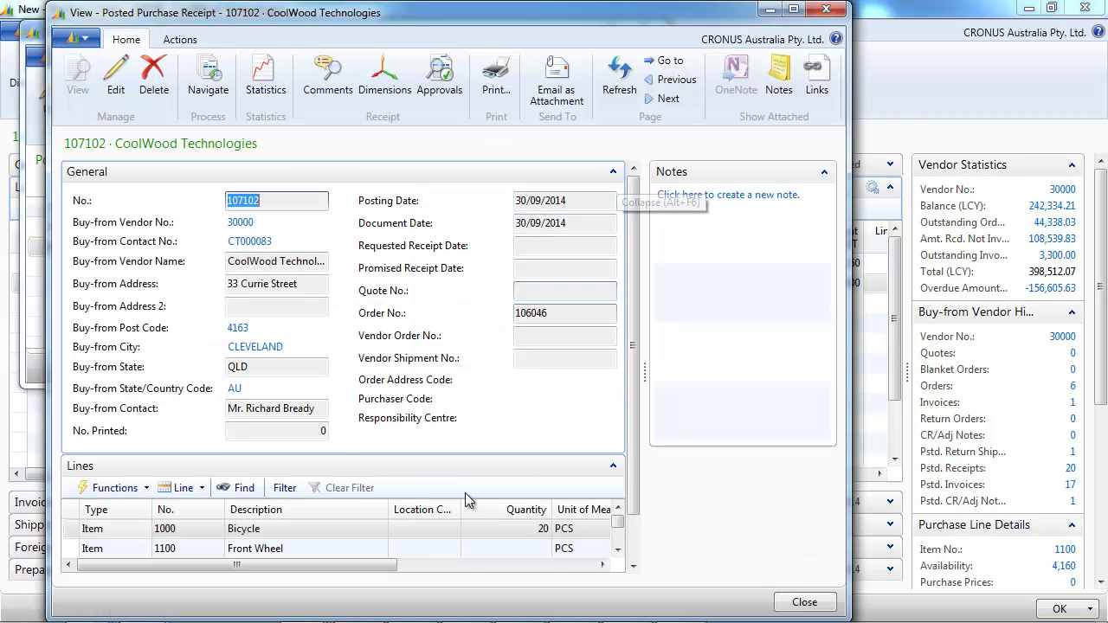
left_click(826, 10)
left_click(655, 34)
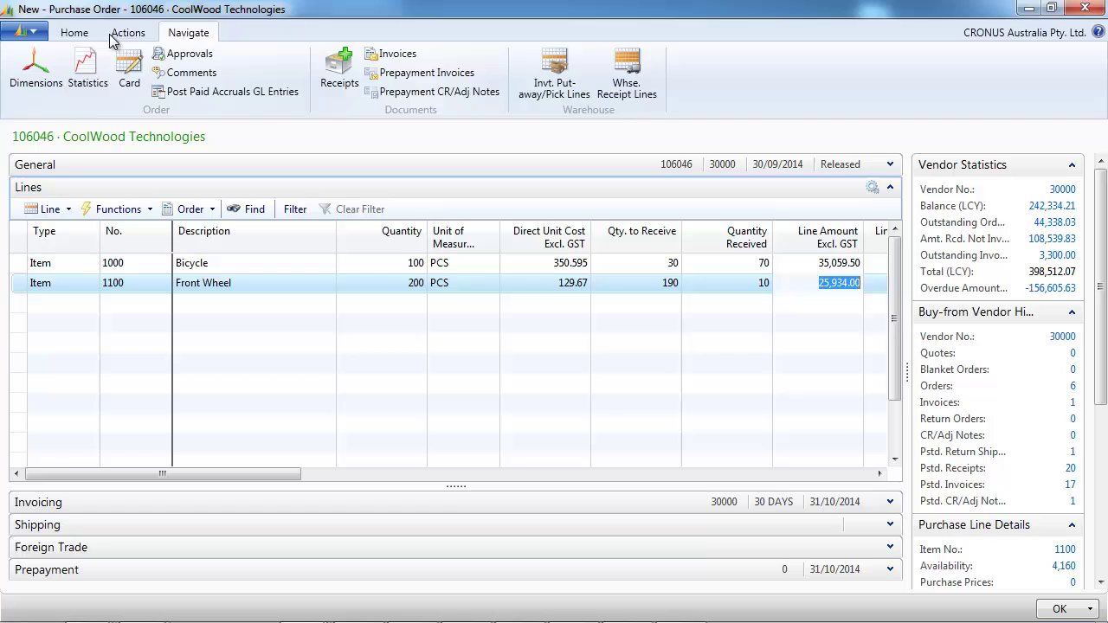
Post the receipt of the remaining Bicycle and Front Wheel quantities on the second purchase order.
left_click(74, 32)
left_click(221, 69)
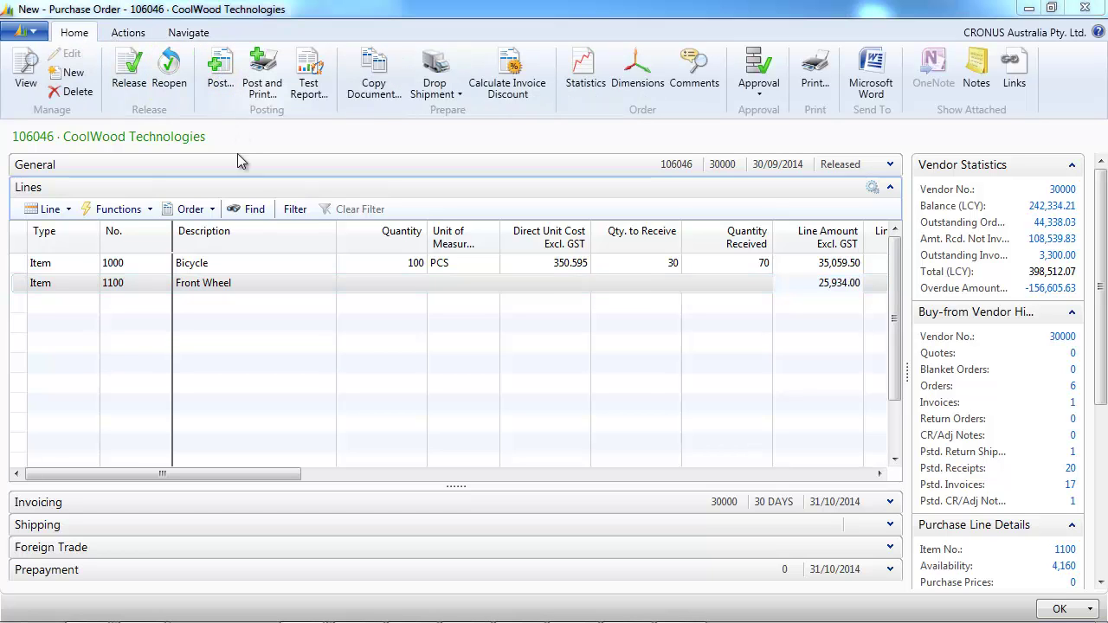
left_click(521, 290)
left_click(524, 353)
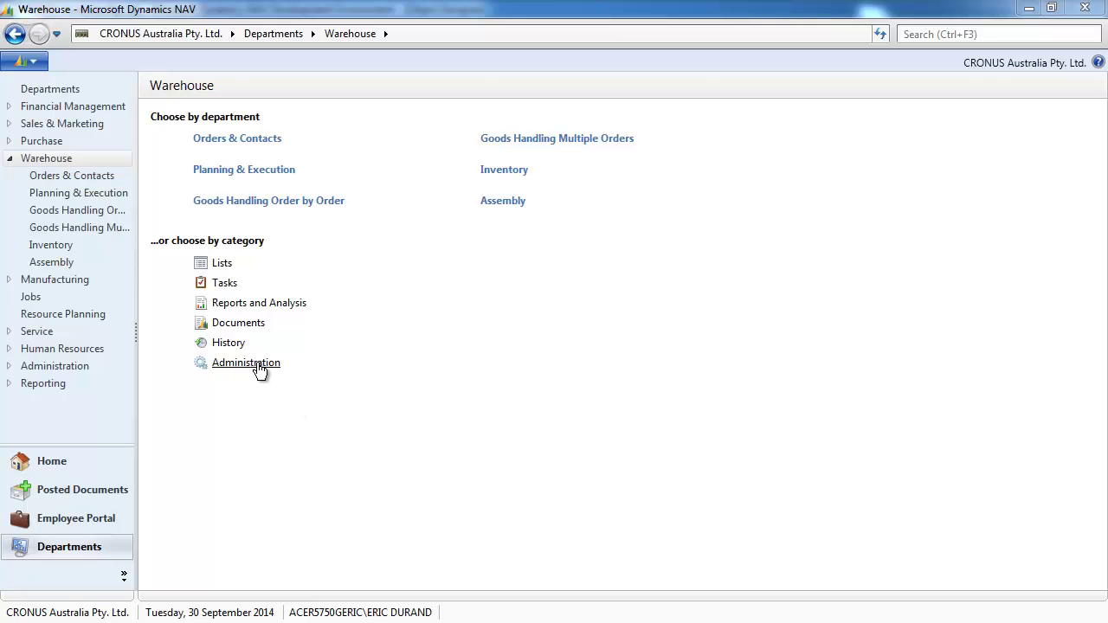
Open the location card of the White Warehouse from the Locations list in Warehouse Administration.
left_click(258, 363)
left_click(184, 139)
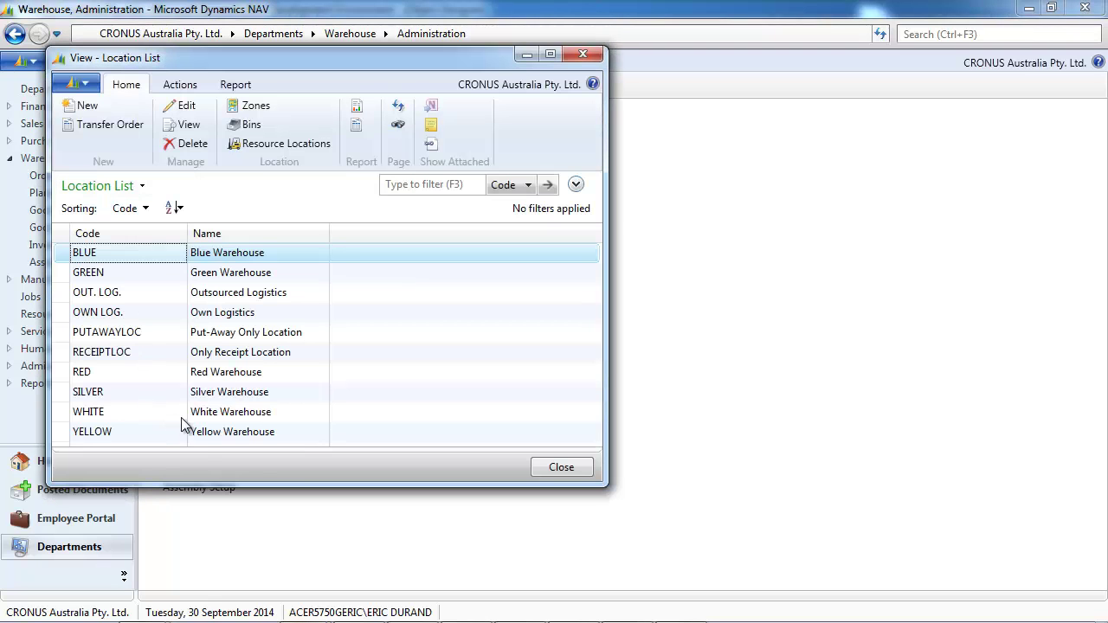
left_click(213, 415)
double_click(214, 418)
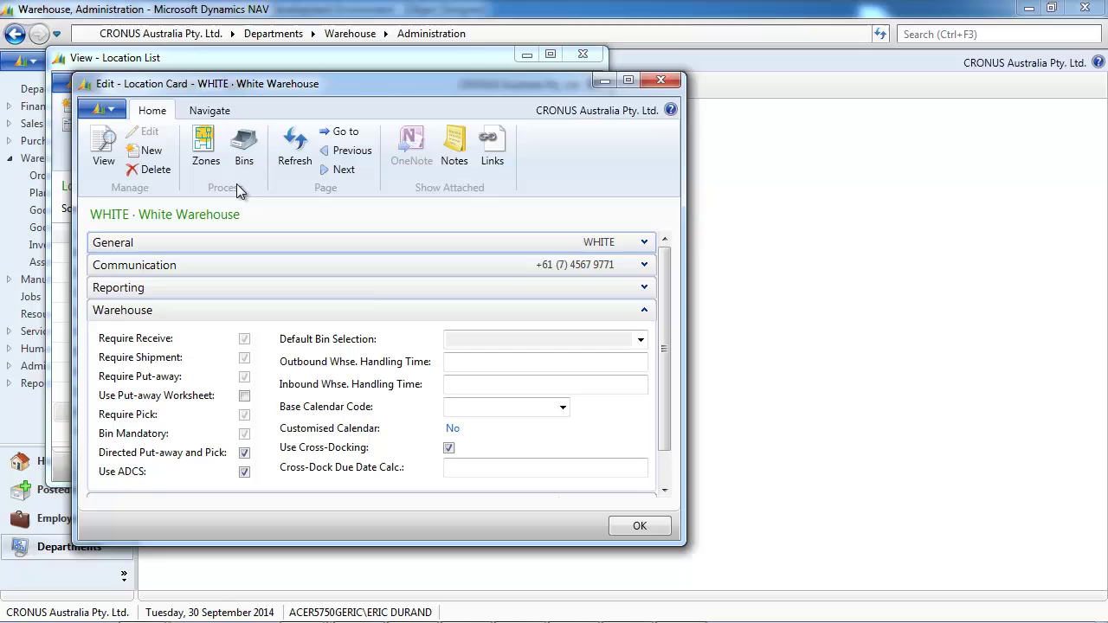
Review the bins and zones set up for the WHITE location and close its card and the location list.
left_click(246, 161)
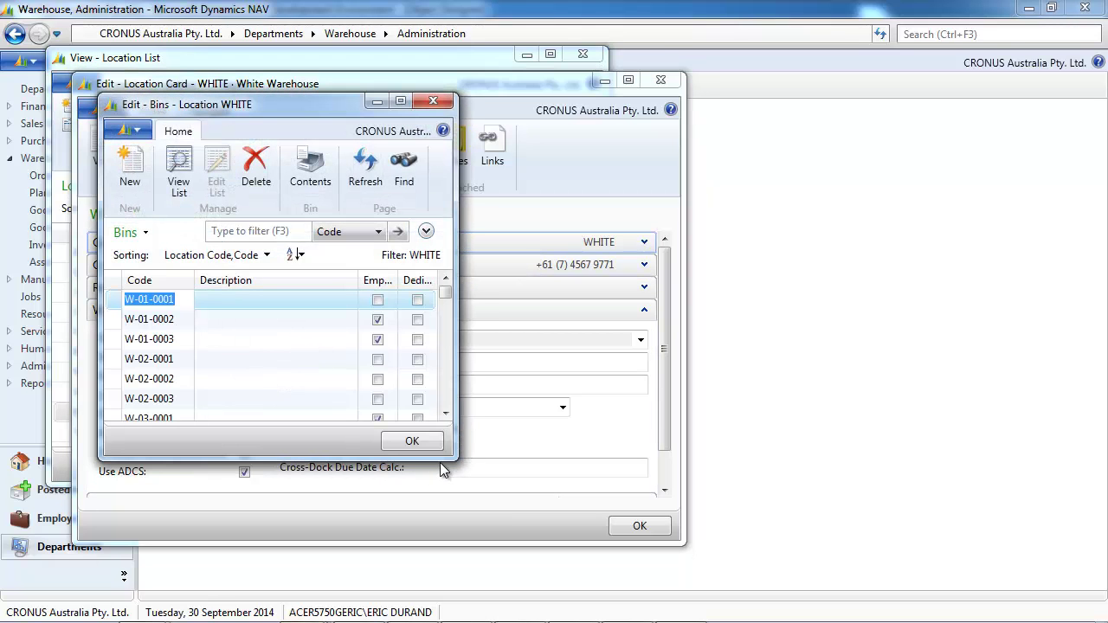
left_click(440, 101)
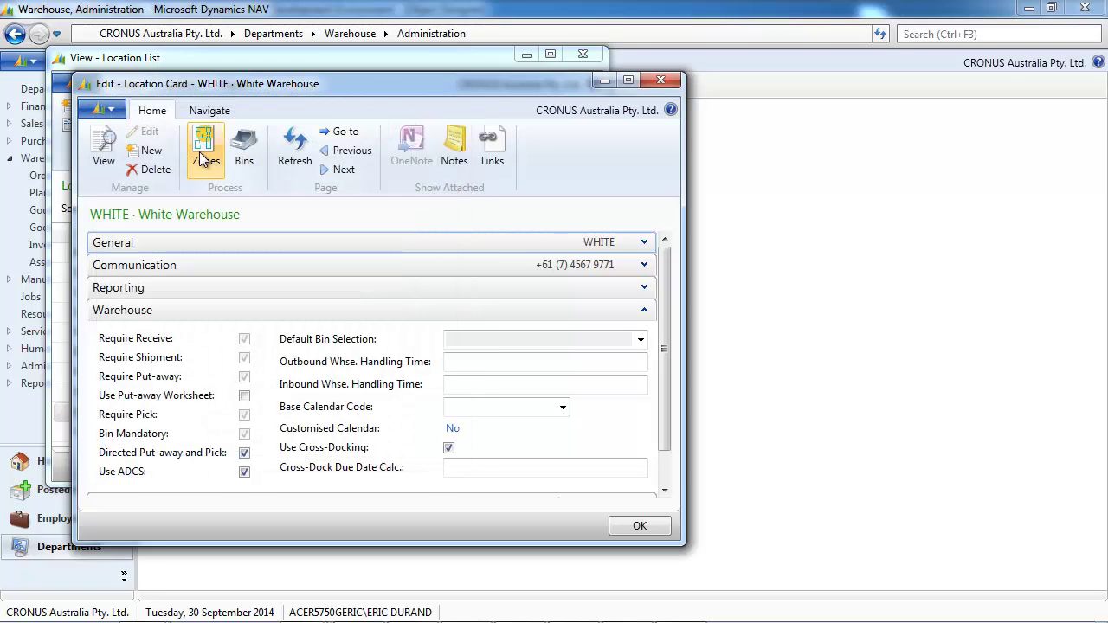
left_click(195, 173)
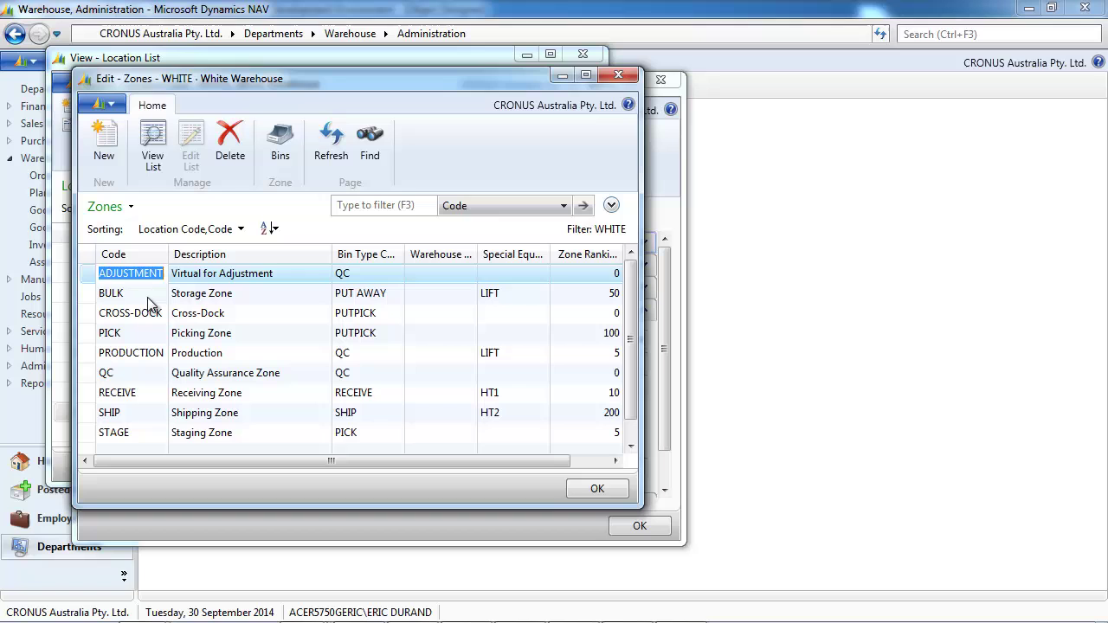
left_click(616, 76)
left_click(672, 79)
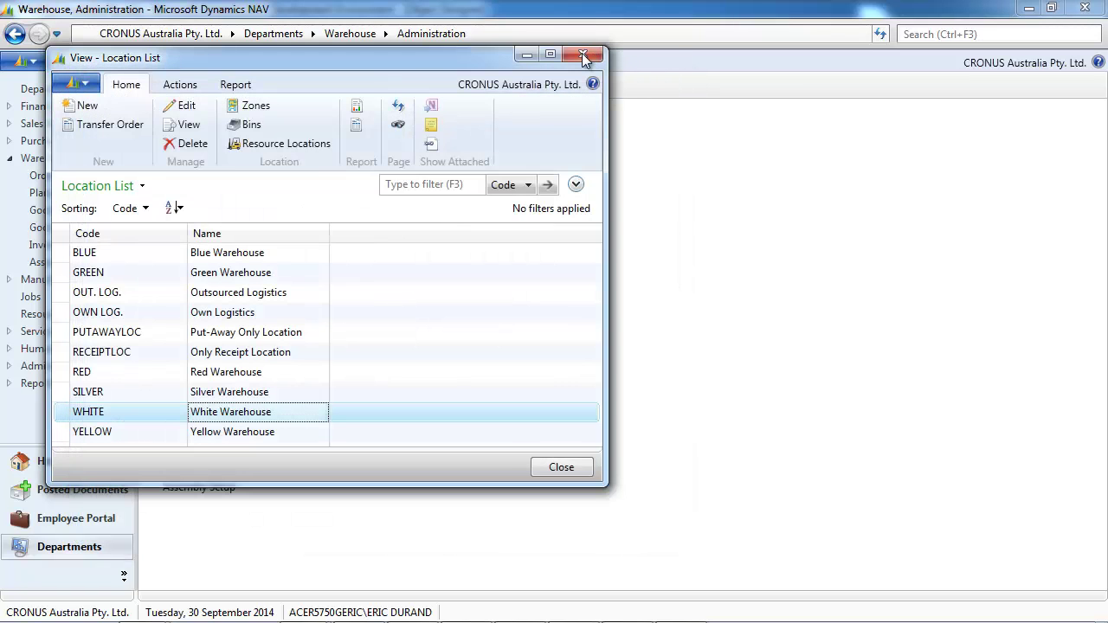
left_click(583, 55)
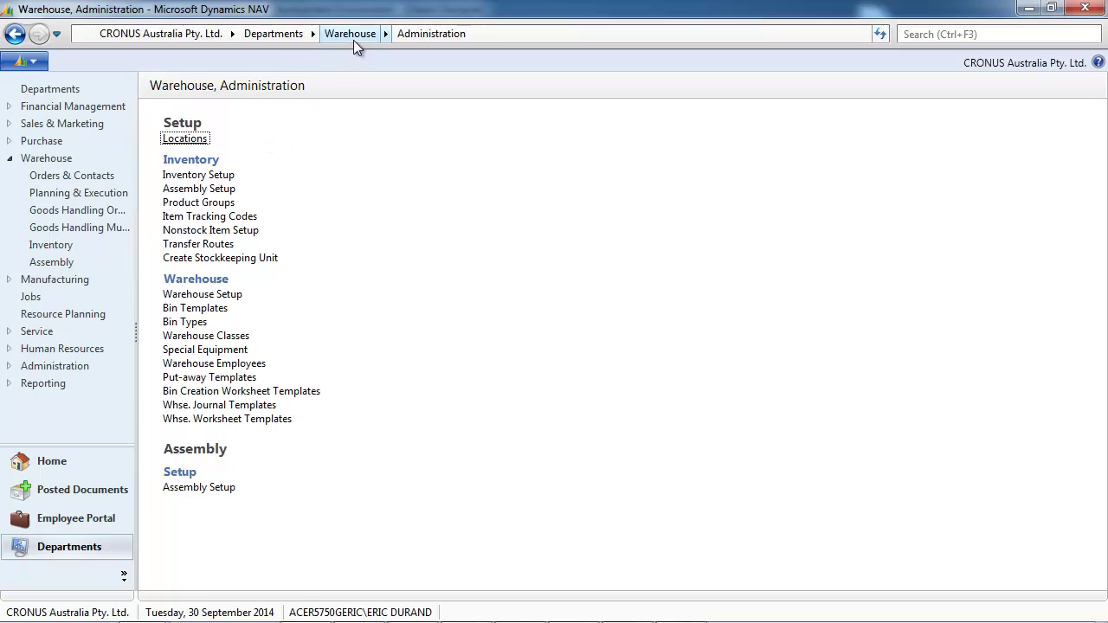
Create a new purchase order from the Purchase Orders list under Warehouse Orders & Contacts.
left_click(344, 36)
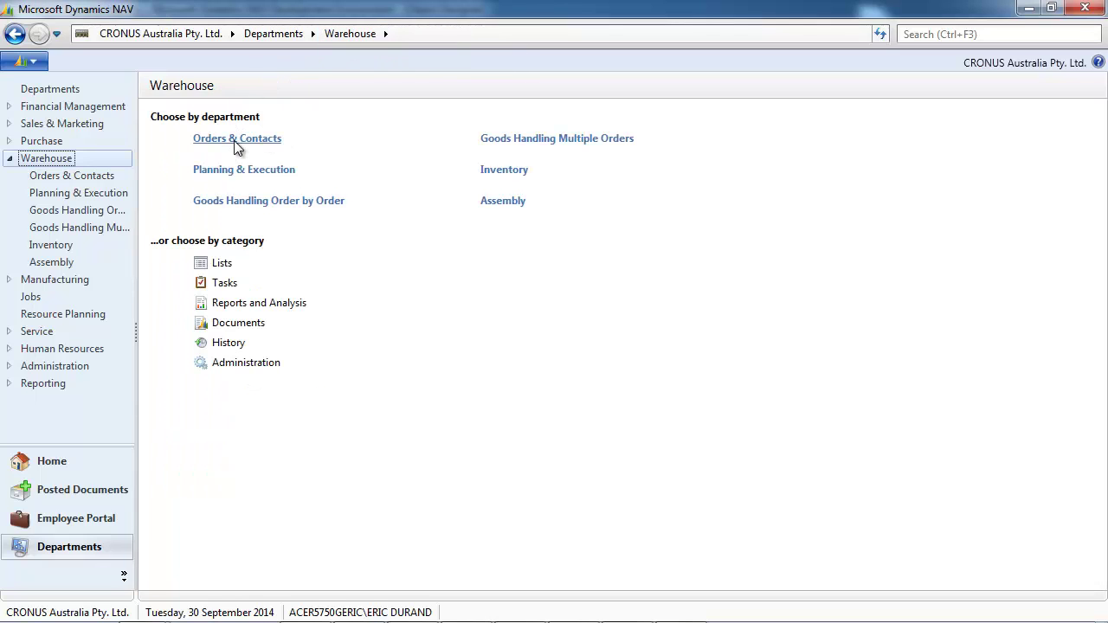
left_click(235, 143)
left_click(197, 153)
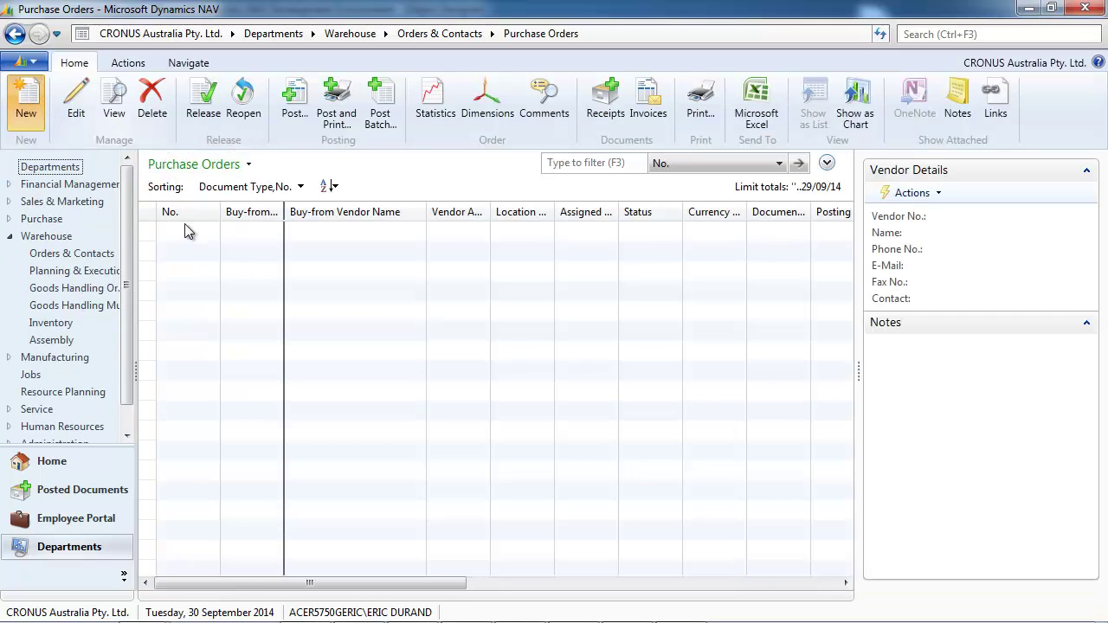
key("ctrl+n")
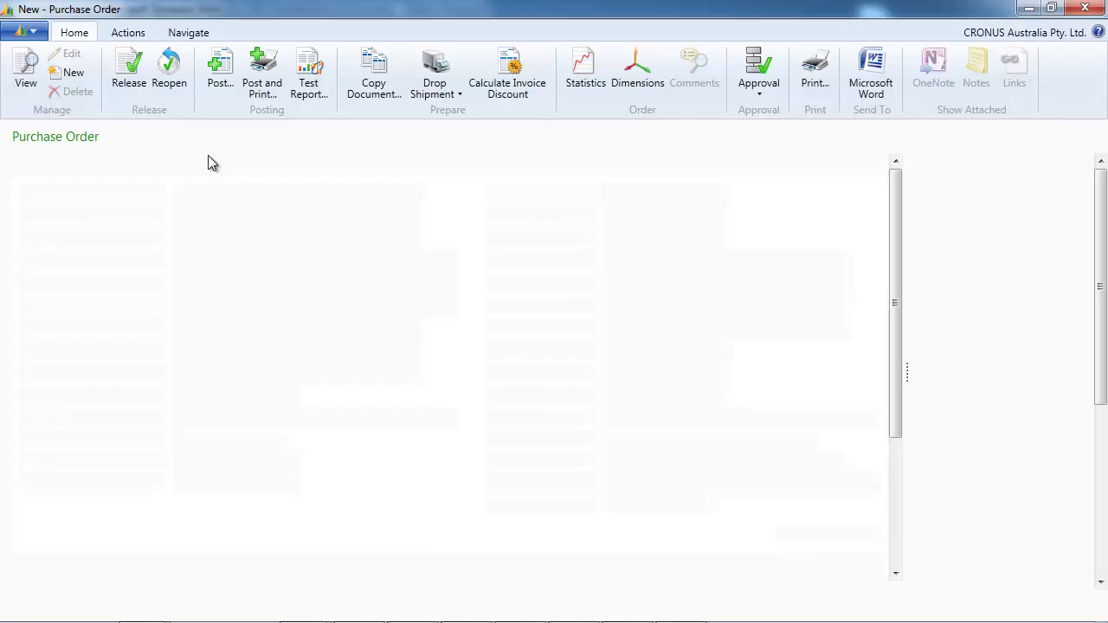
Assign CoolWood Technologies as the buy-from vendor and set the order's Location Code to WHITE.
left_click(202, 217)
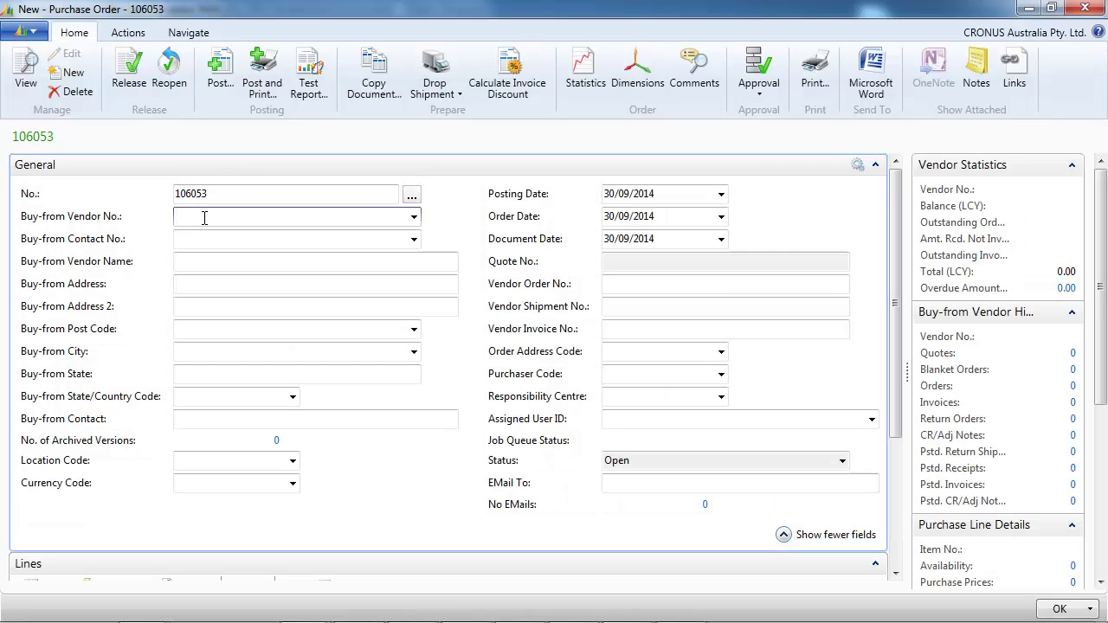
type("30000")
key("Tab")
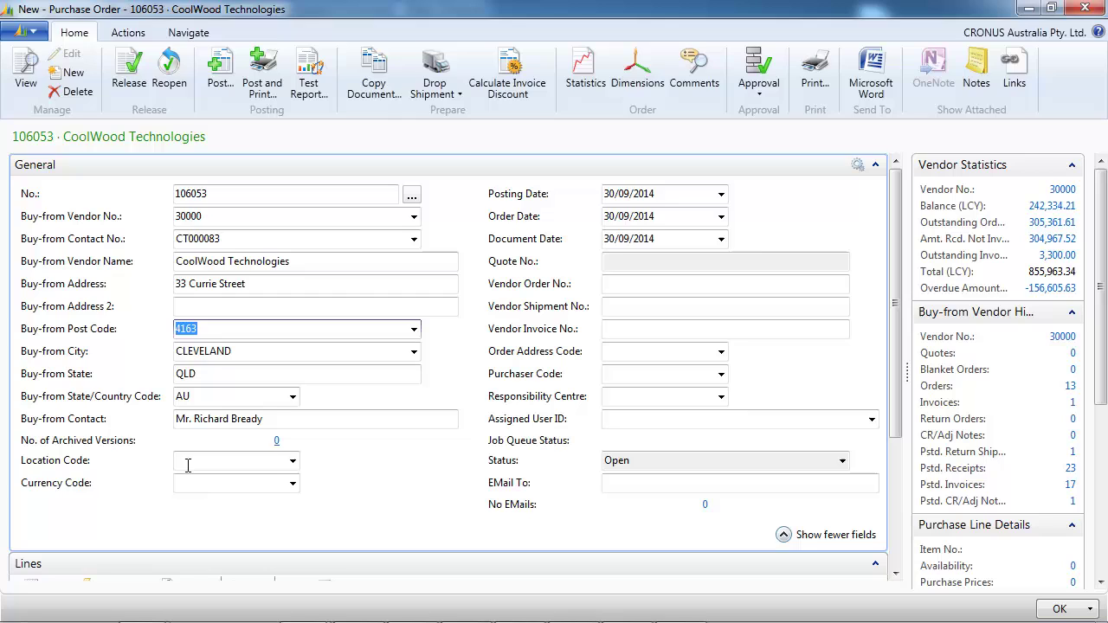
left_click(199, 465)
type("white")
key("Tab")
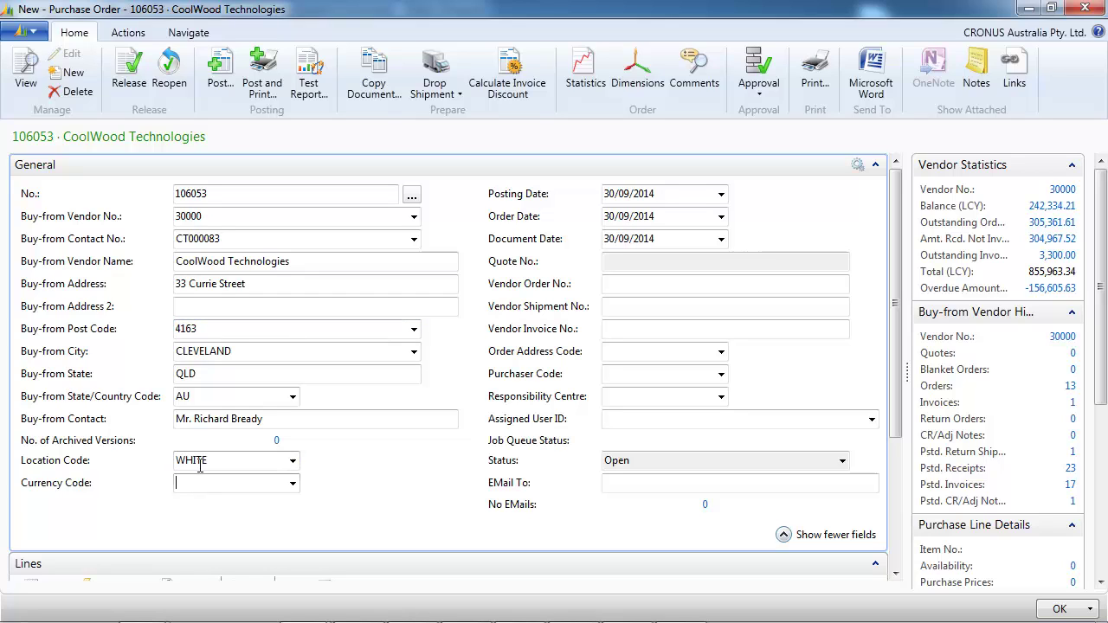
Add the Bicycle and Front Wheel lines from the vendor's standard purchase codes and collapse the General section.
left_click(128, 33)
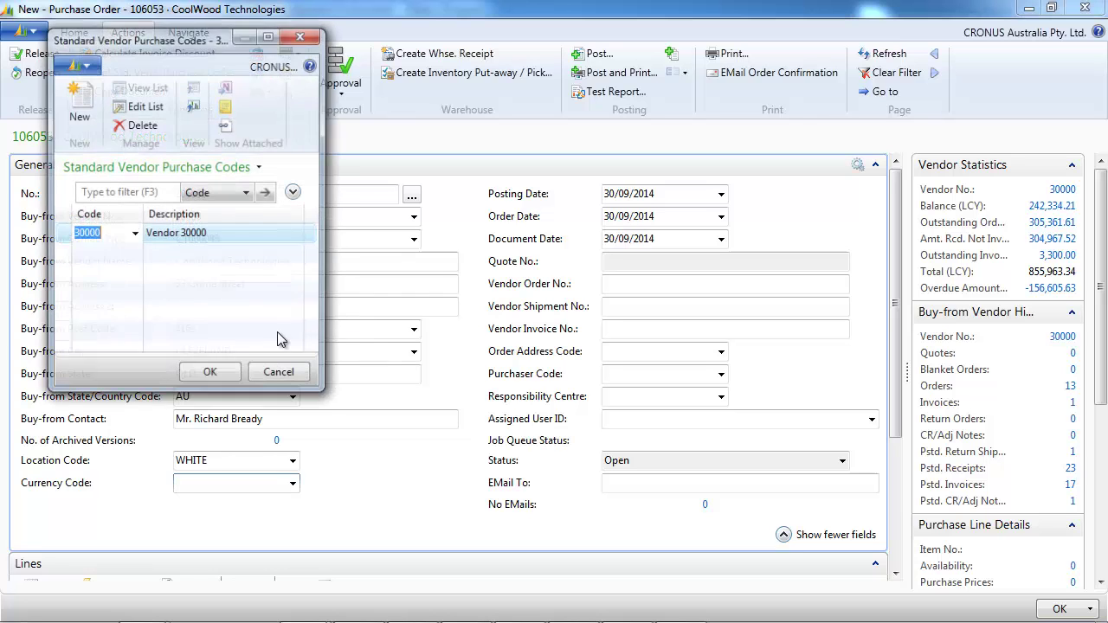
left_click(209, 376)
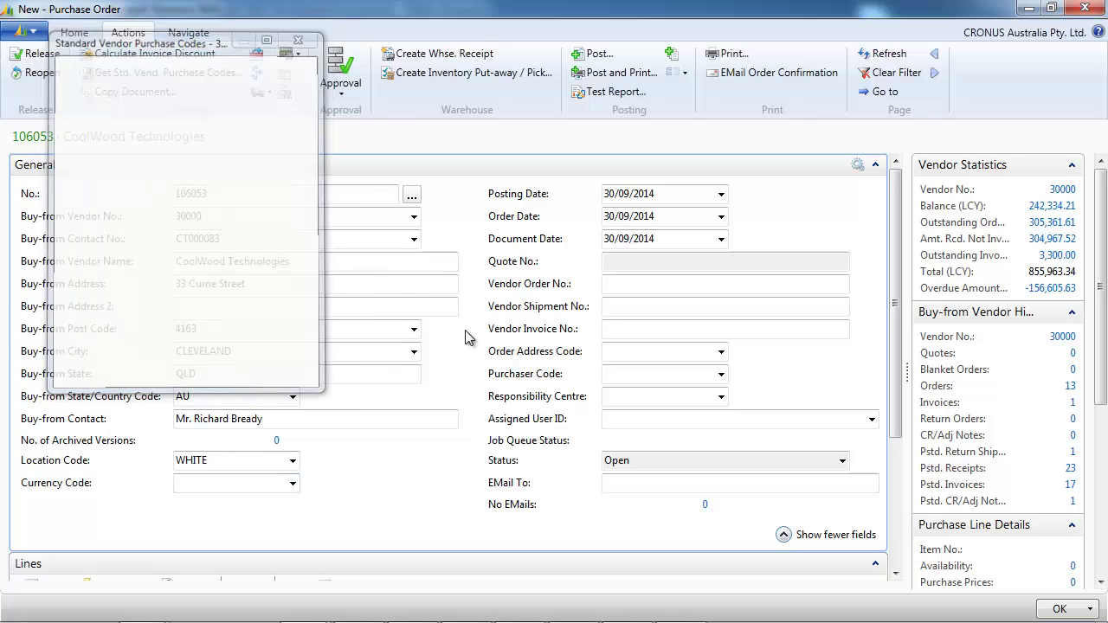
left_click(875, 165)
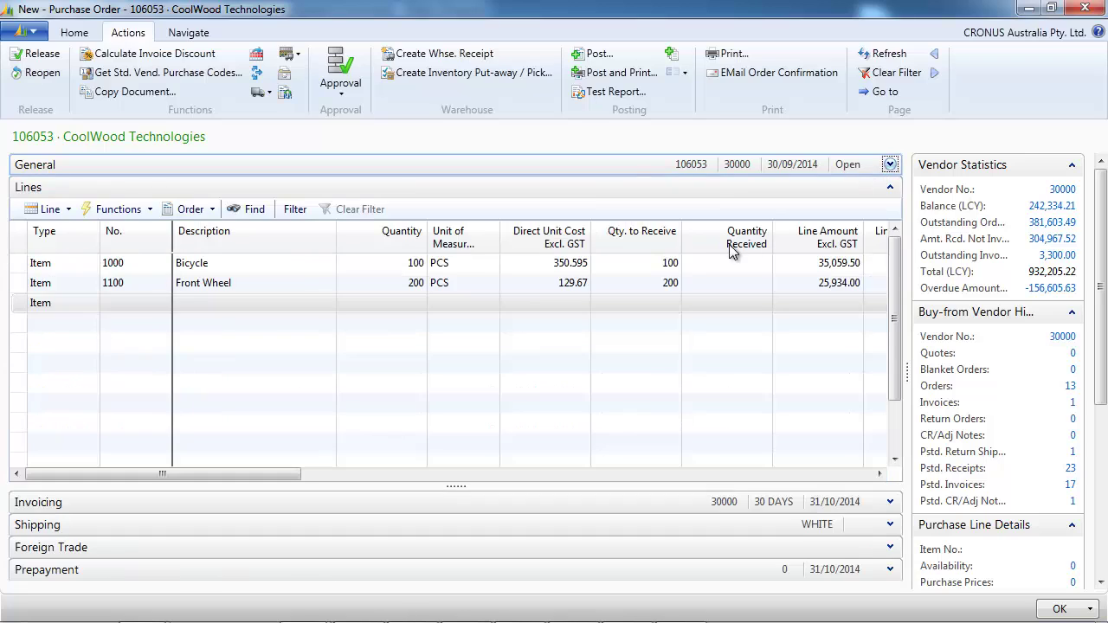
Release the WHITE purchase order and create a warehouse receipt from it.
left_click(38, 55)
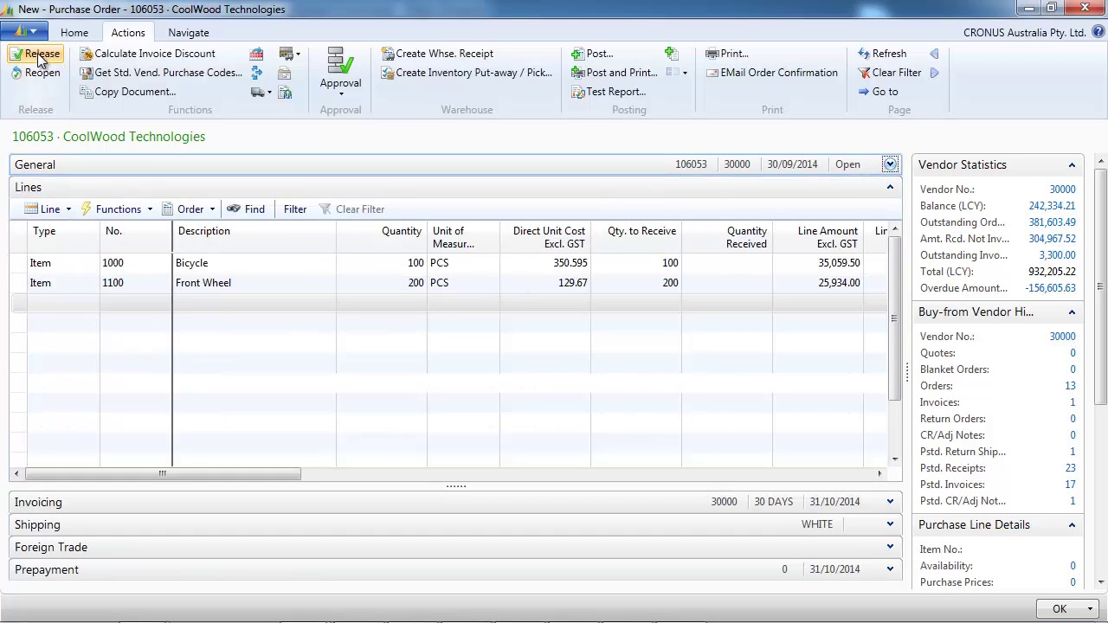
left_click(453, 59)
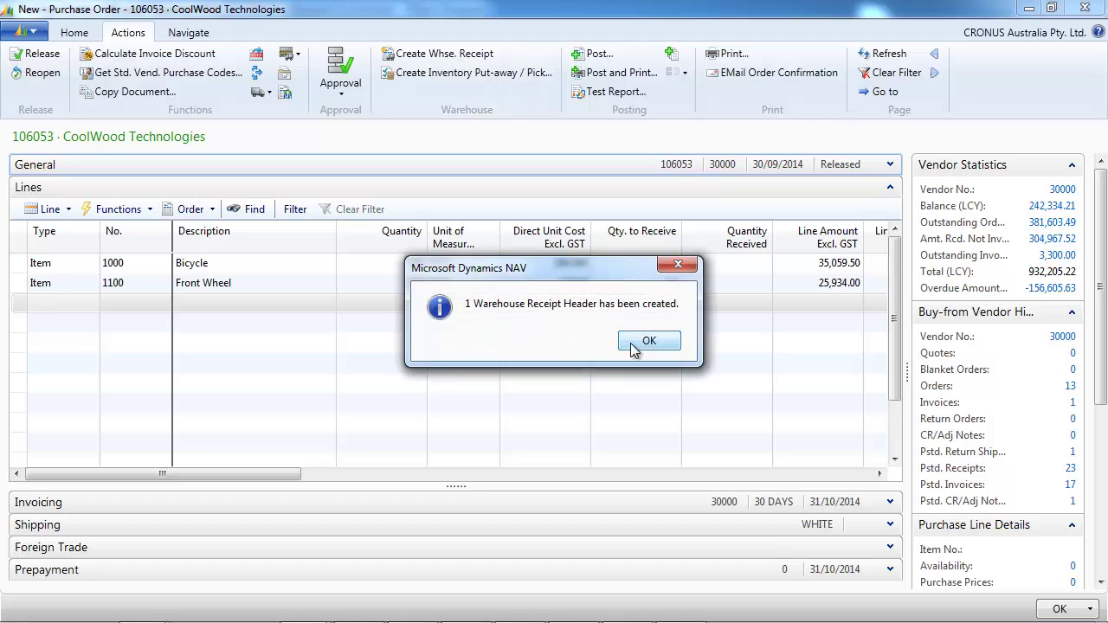
left_click(638, 343)
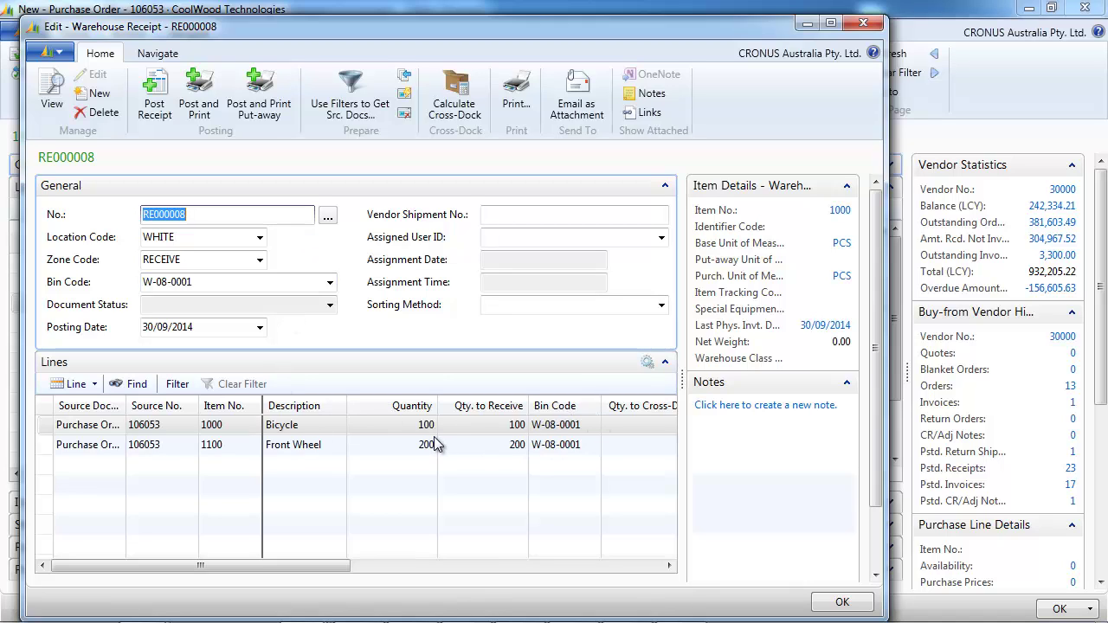
Post the warehouse receipt for the full Bicycle and Front Wheel quantities.
left_click(156, 103)
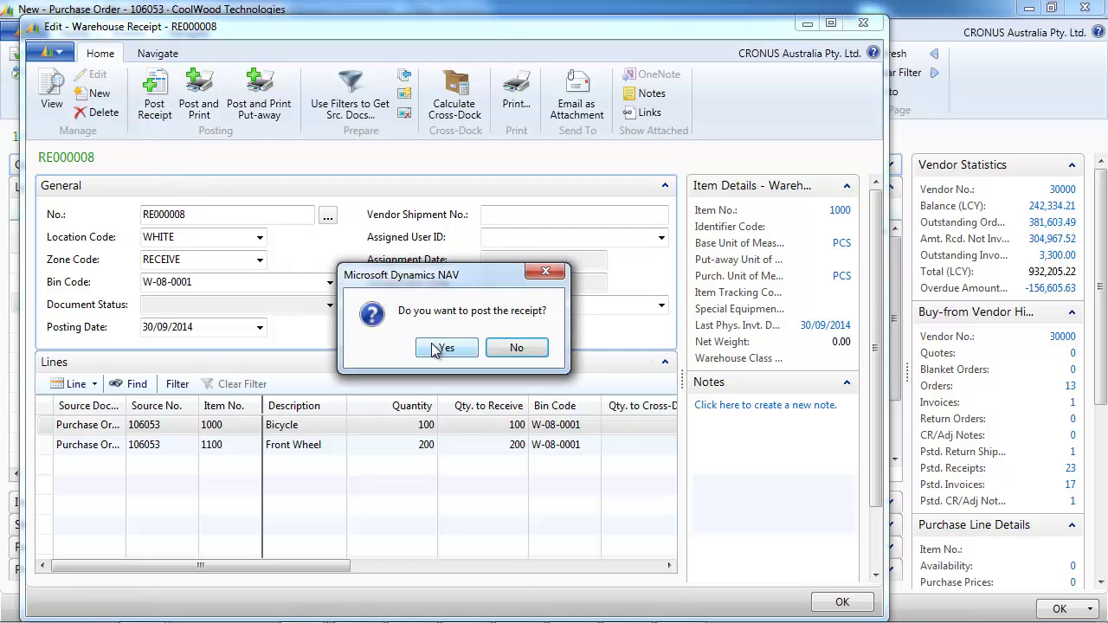
left_click(441, 348)
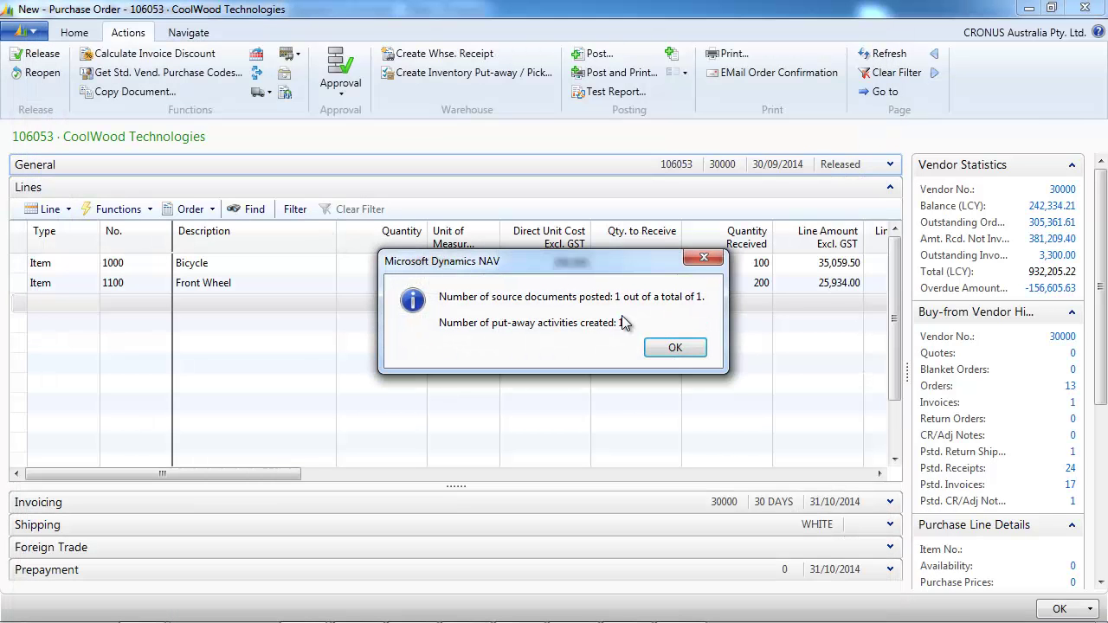
left_click(667, 359)
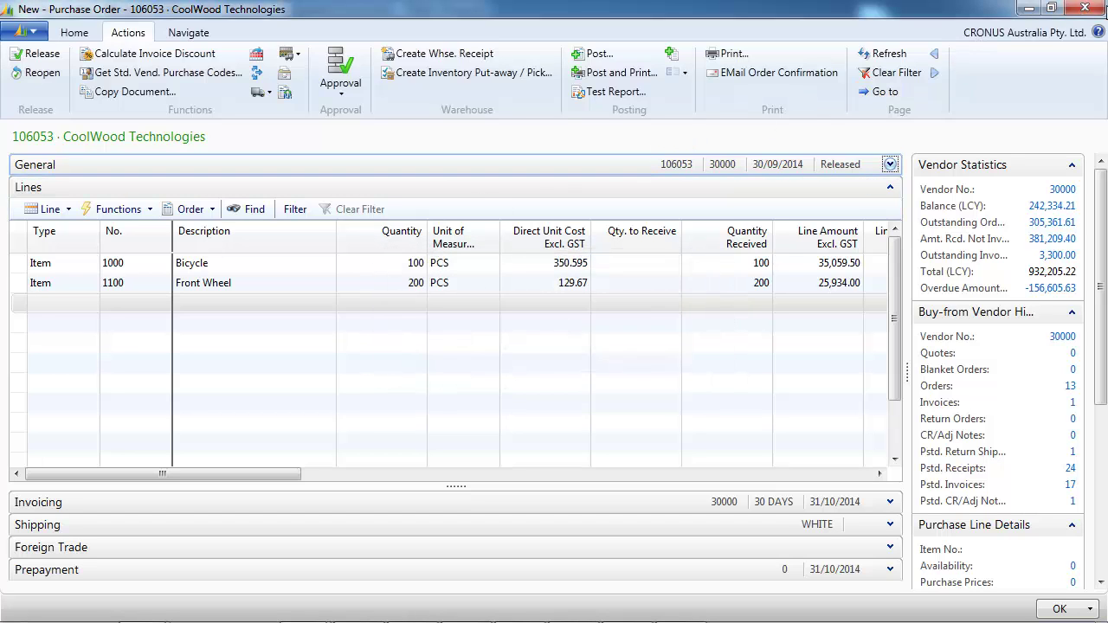
Close the purchase order and open the WHITE location's put-away from Goods Handling Multiple Orders.
left_click(1085, 11)
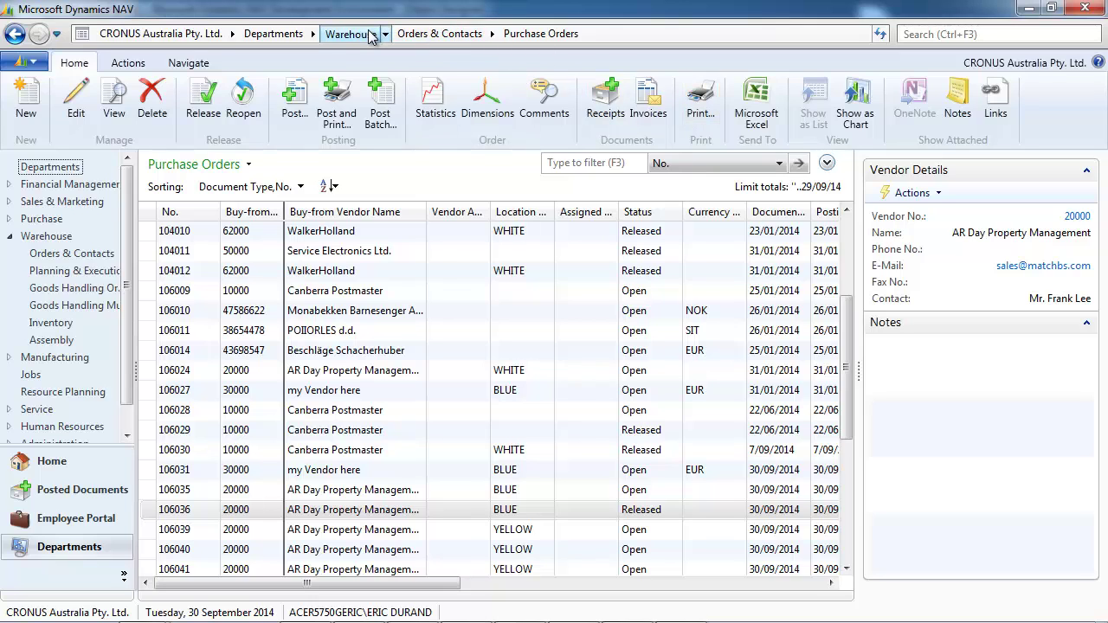
left_click(350, 35)
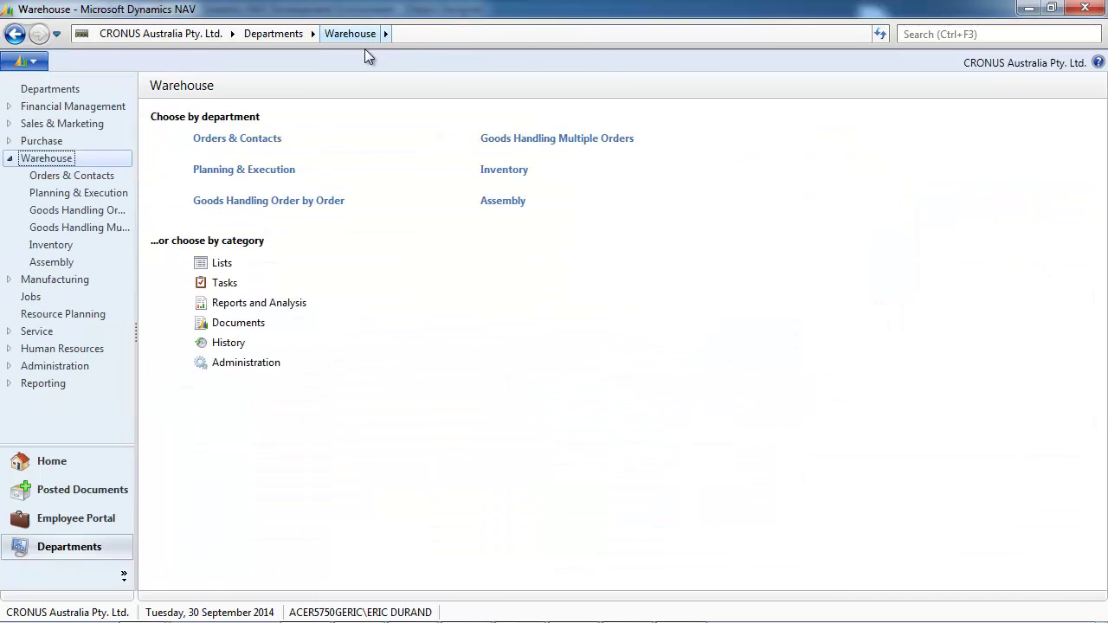
left_click(548, 140)
left_click(200, 141)
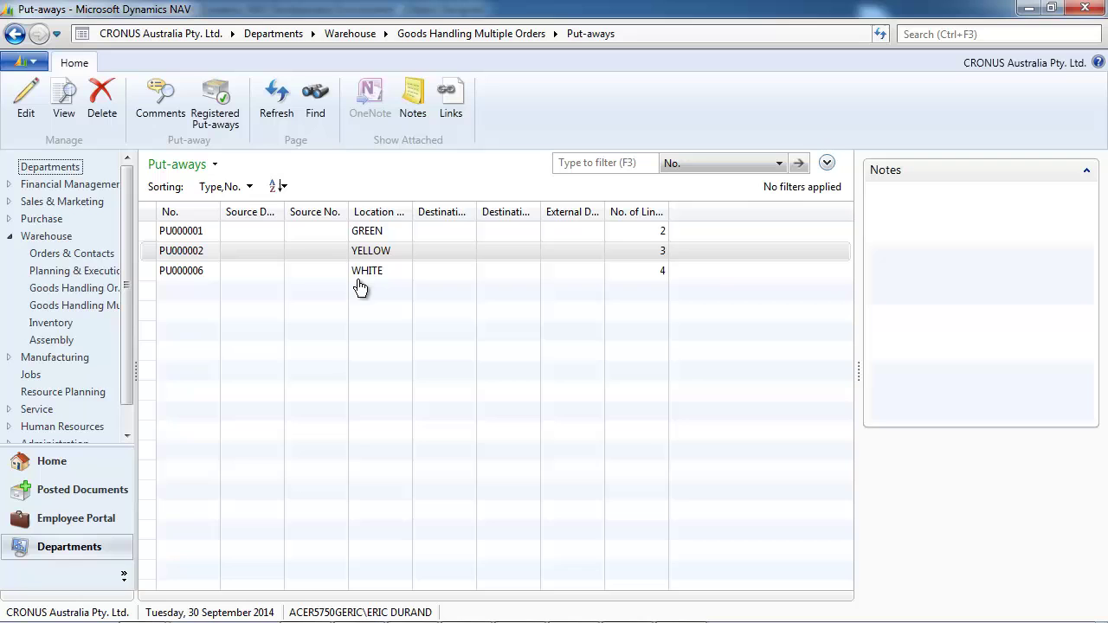
left_click(309, 273)
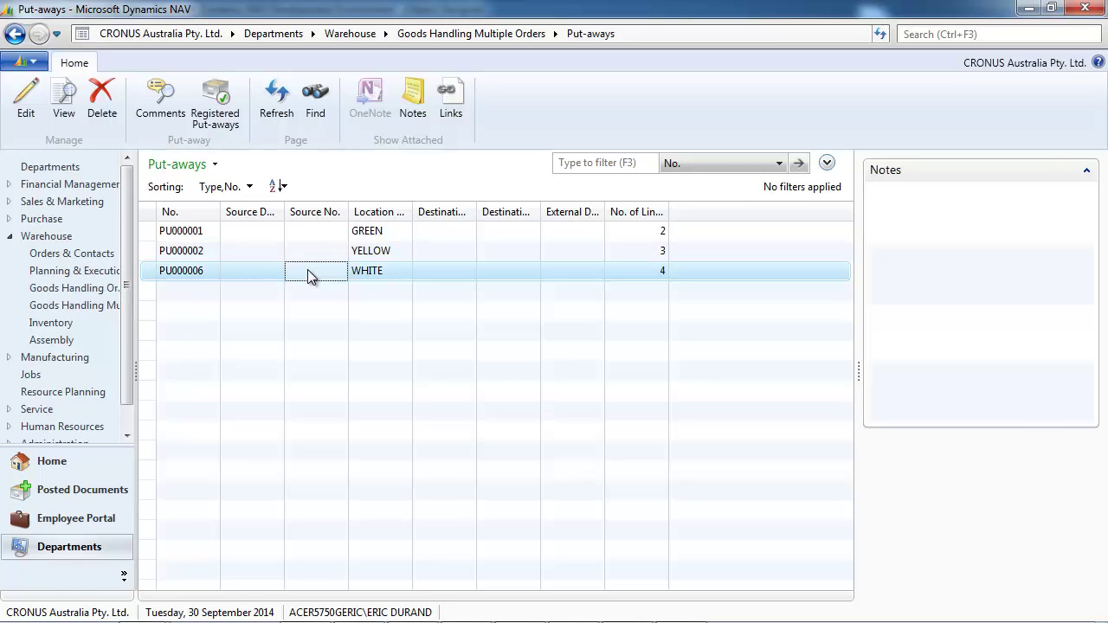
double_click(307, 269)
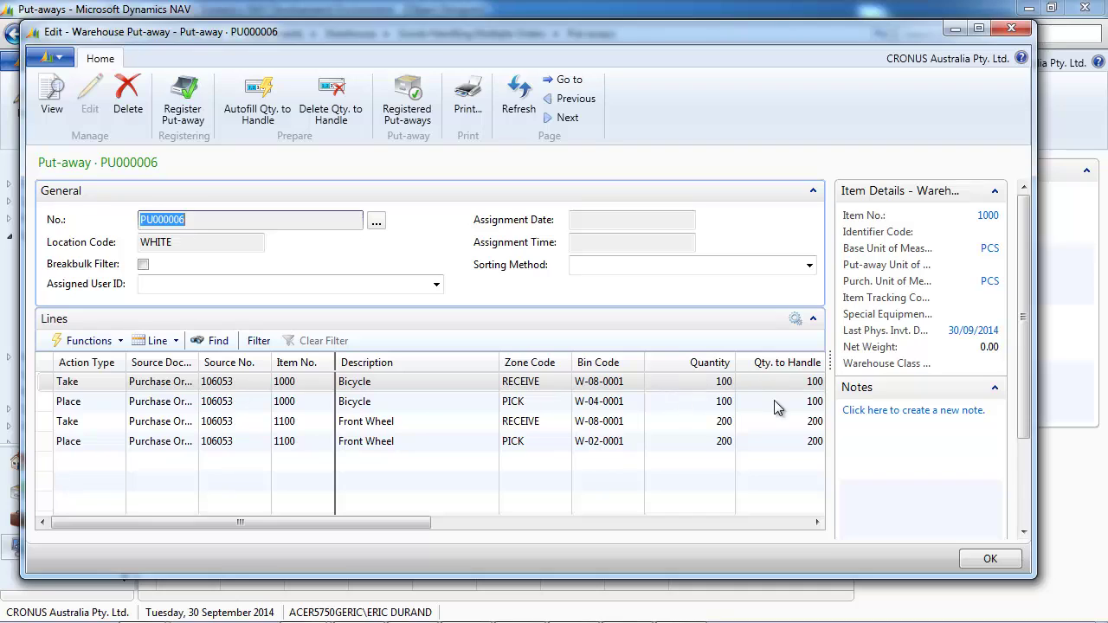
Set the quantity to handle on the Bicycle Place line to 70 and split the line.
left_click(792, 401)
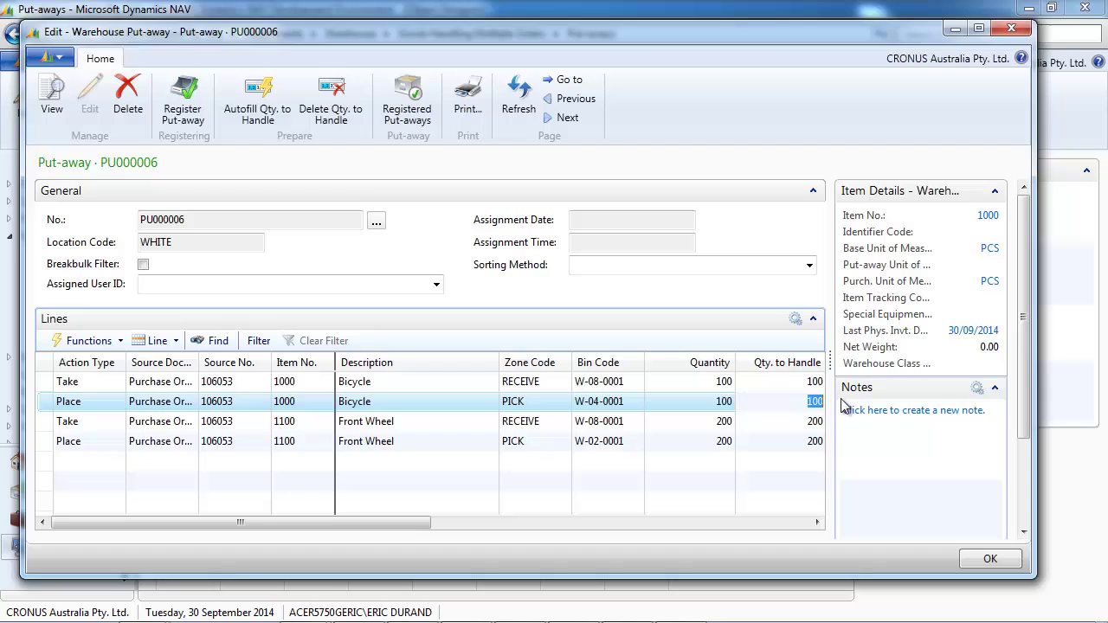
key("Tab")
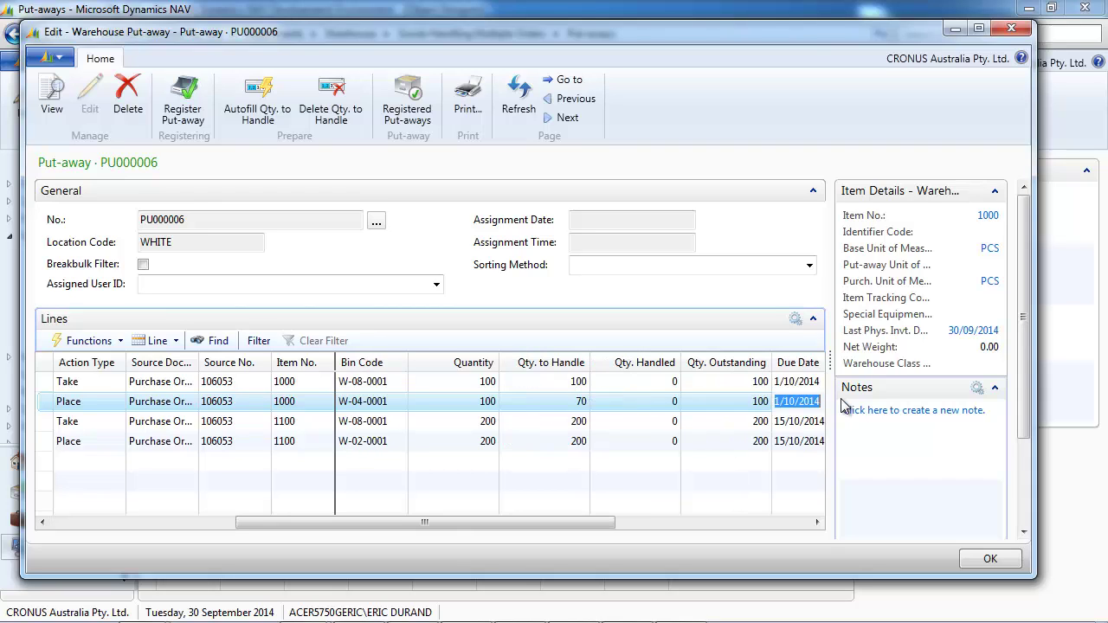
left_click(120, 341)
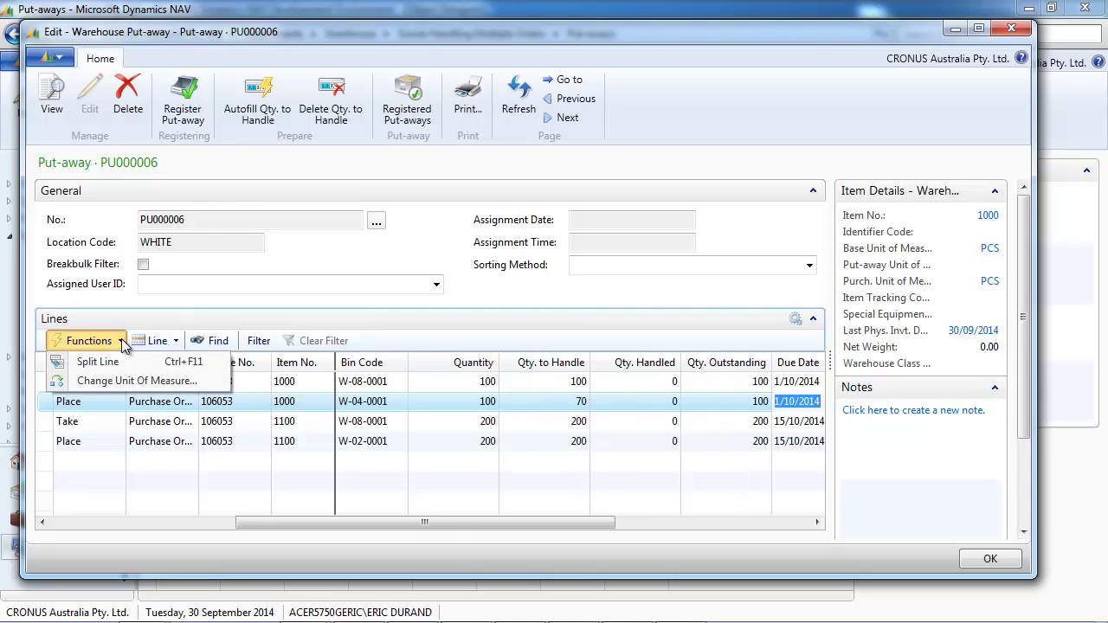
left_click(118, 364)
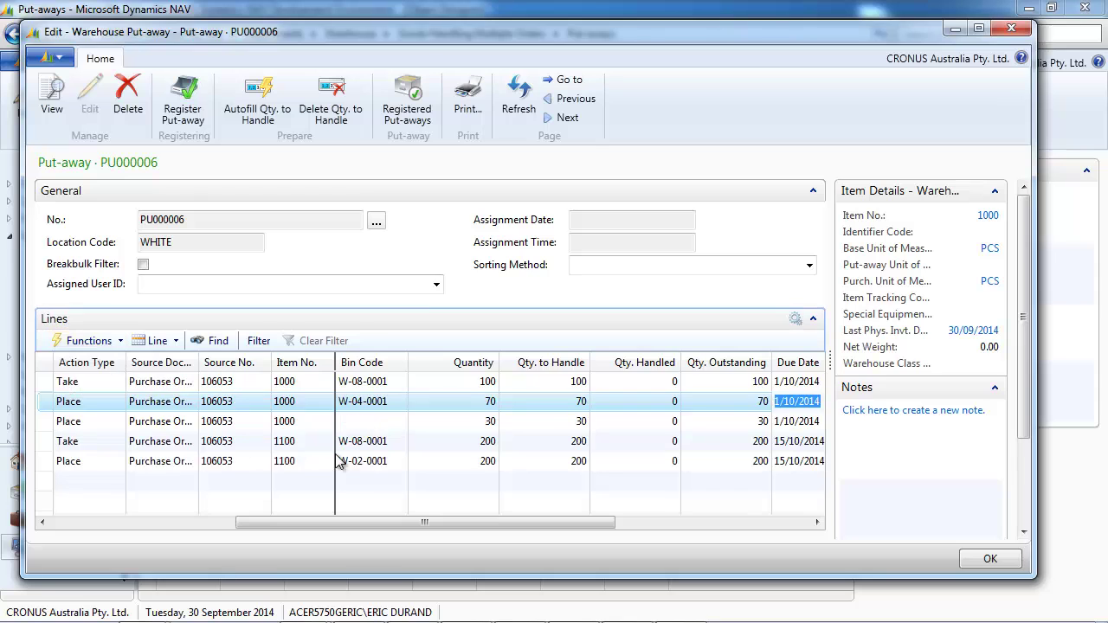
Assign bin W-04-0014 to the new Bicycle Place line for the remaining 30 pieces.
left_click(385, 421)
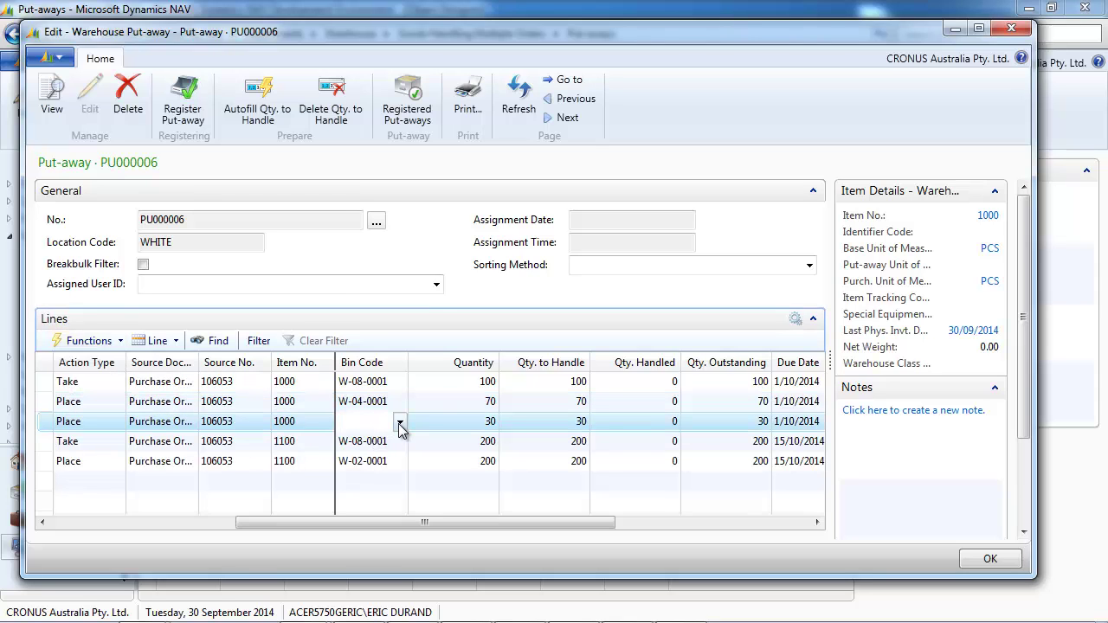
left_click(399, 423)
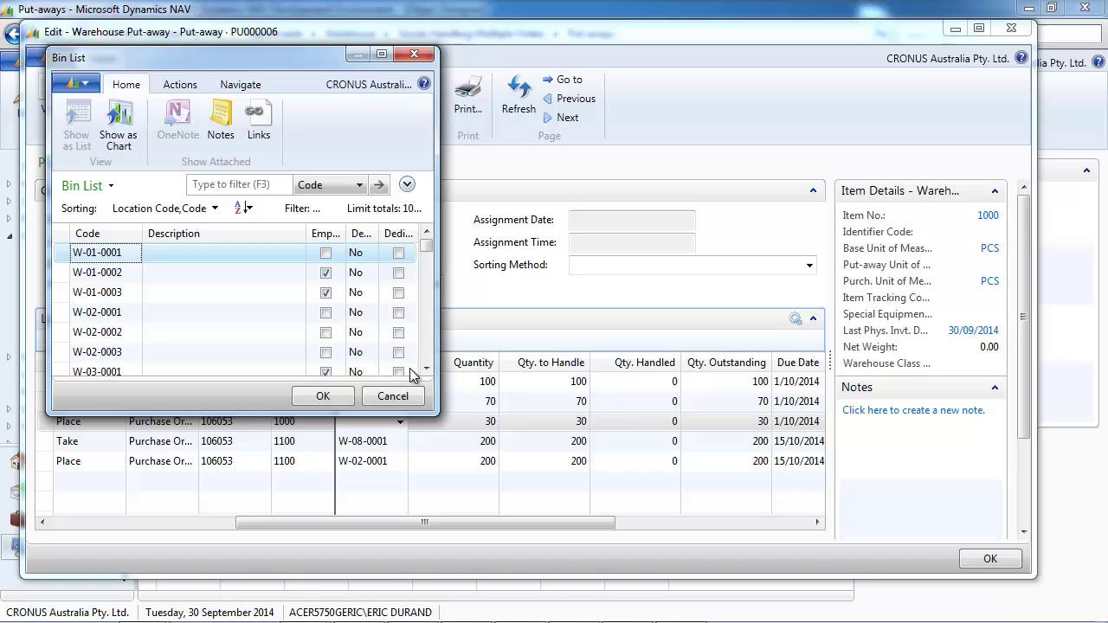
scroll(425, 351, "down", 10)
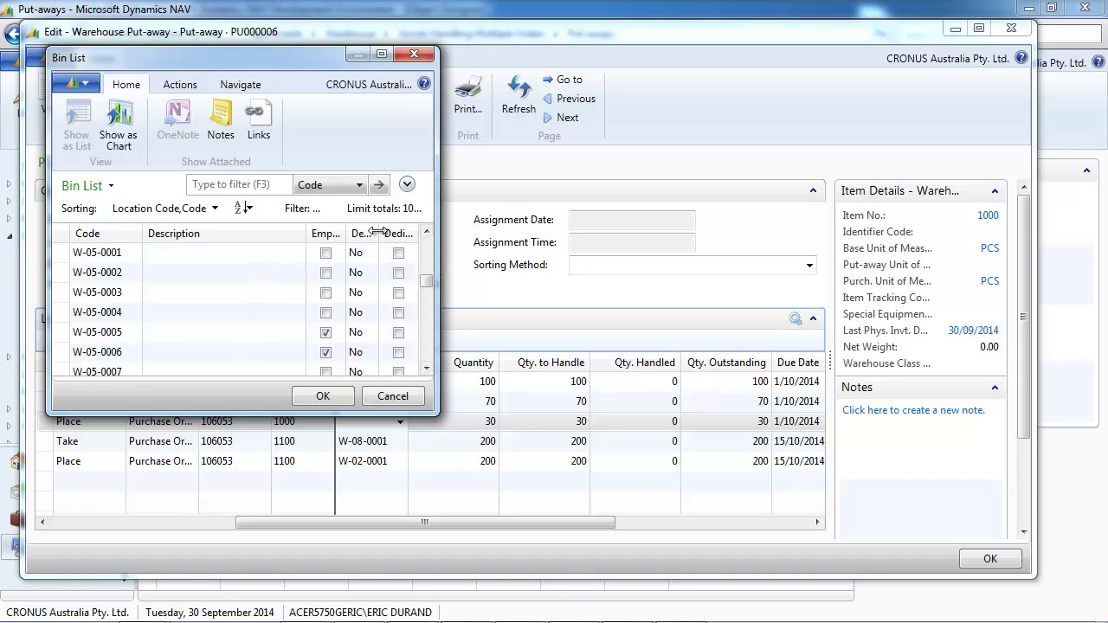
left_click(425, 234)
left_click(425, 234)
left_click(127, 256)
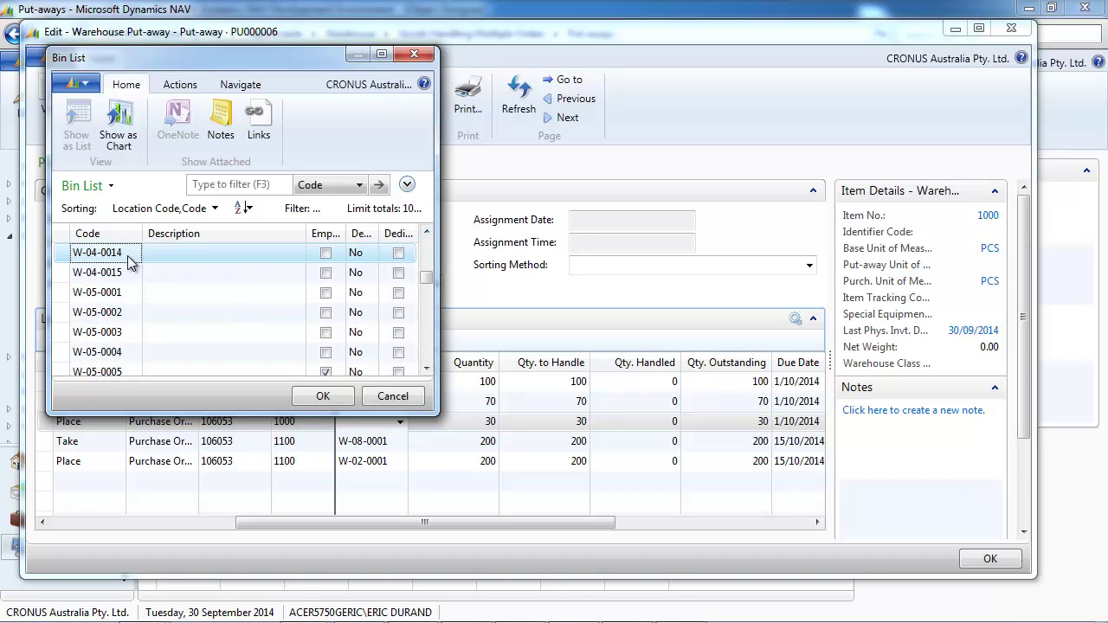
left_click(322, 397)
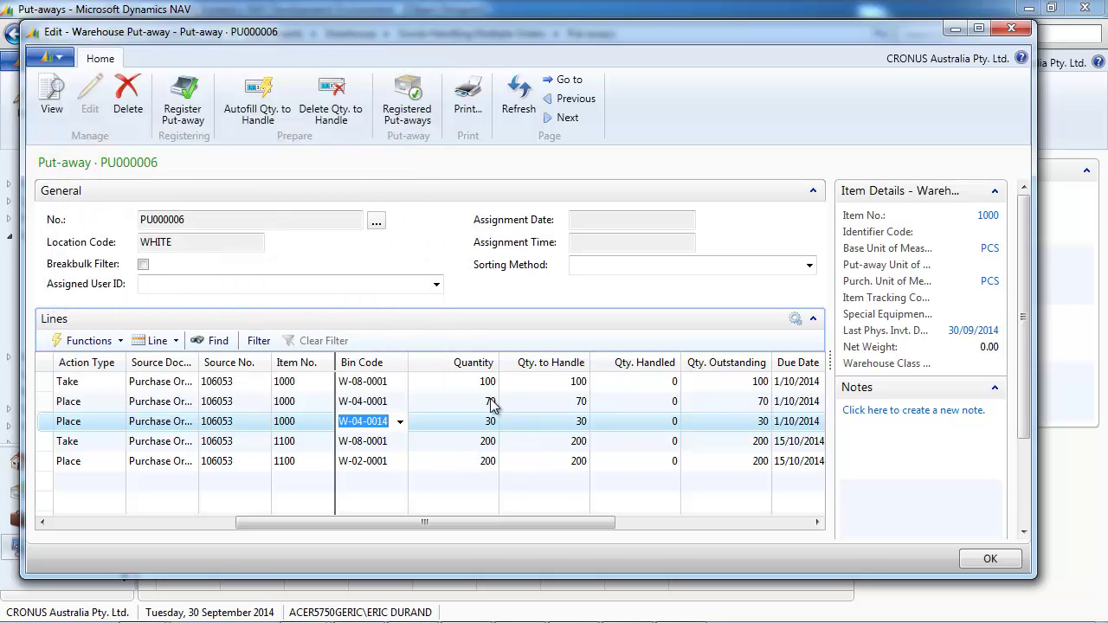
Register the WHITE put-away and leave the put-aways list.
left_click(183, 100)
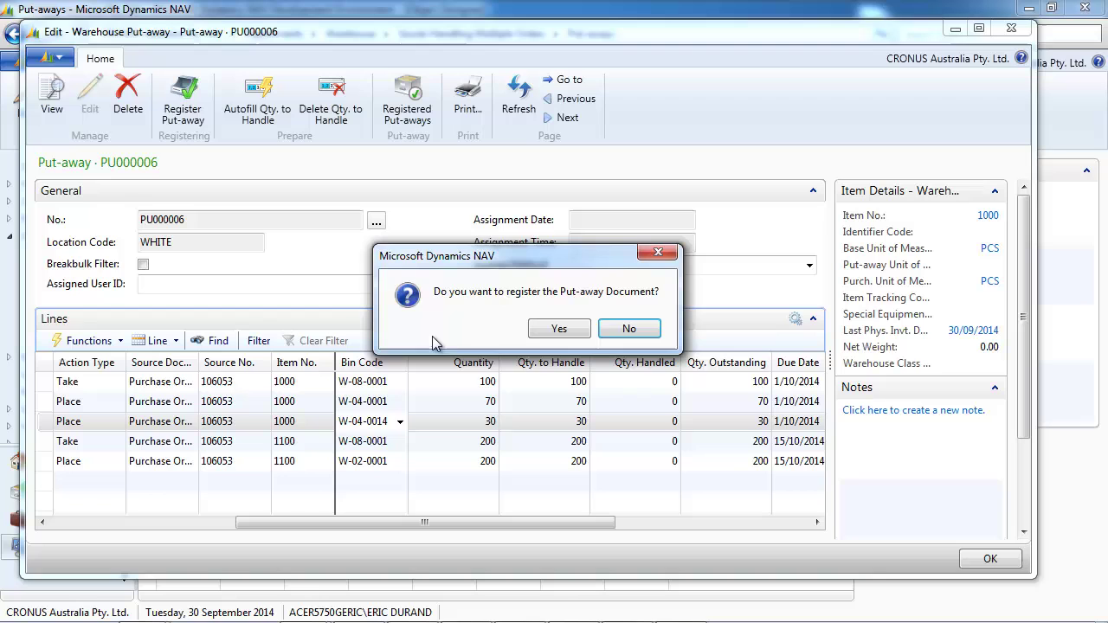
left_click(559, 332)
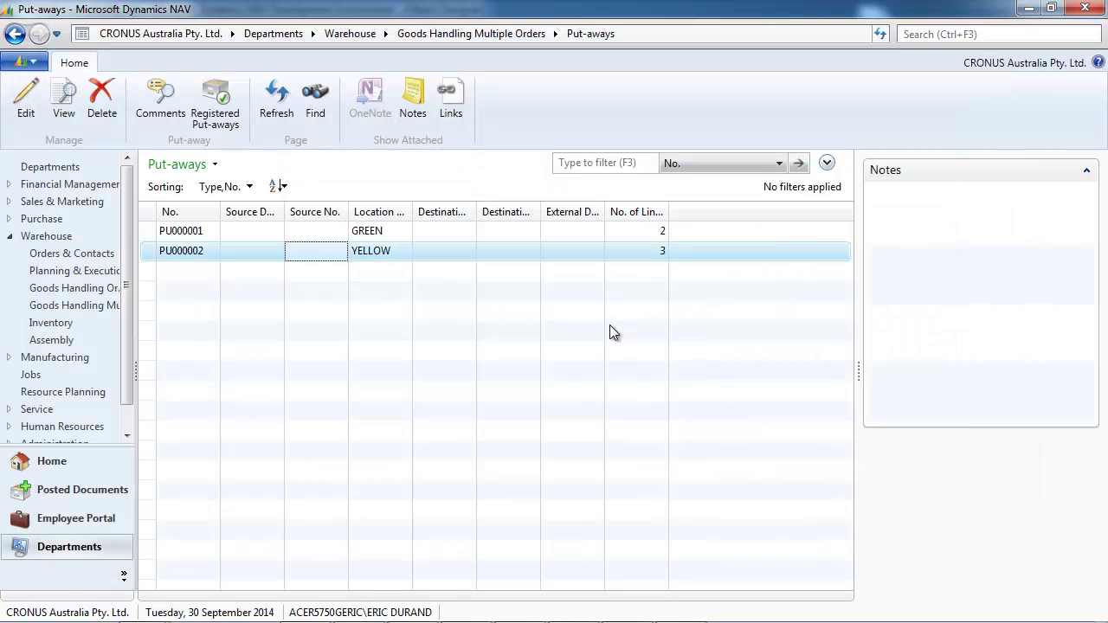
key("Escape")
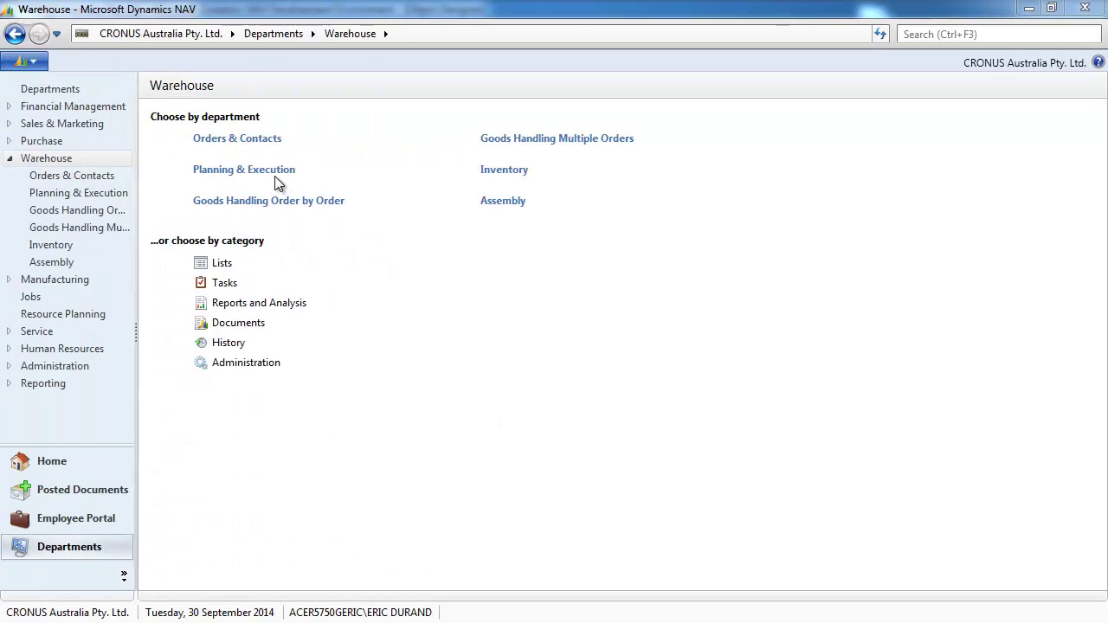
Start a new warehouse receipt from the Warehouse department's Planning & Execution area for location WHITE.
left_click(275, 177)
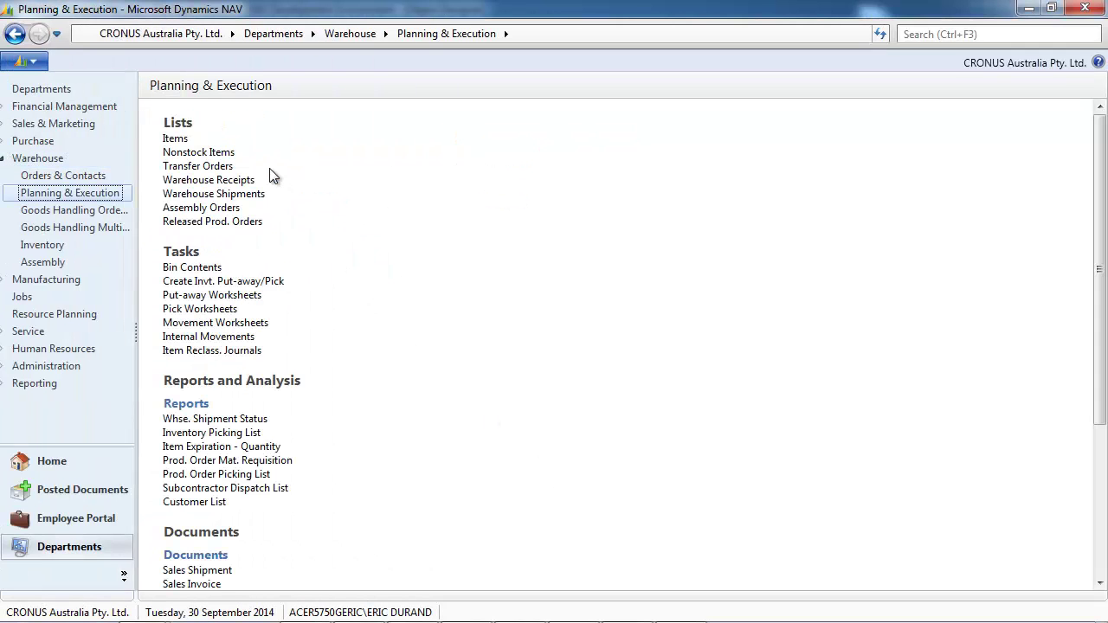
left_click(186, 182)
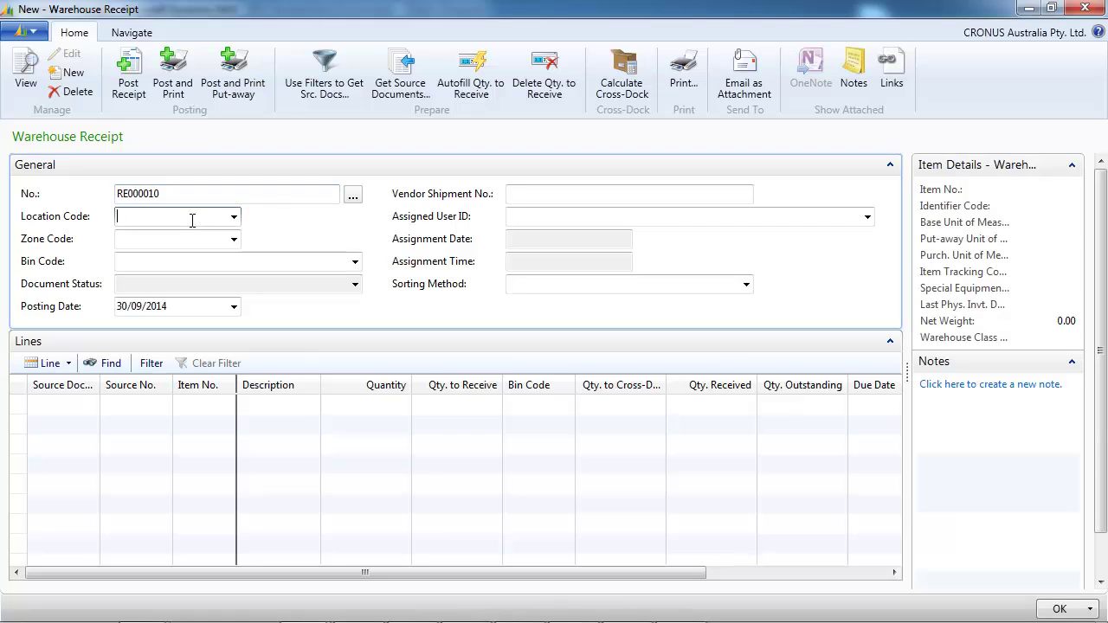
type("white")
key("Tab")
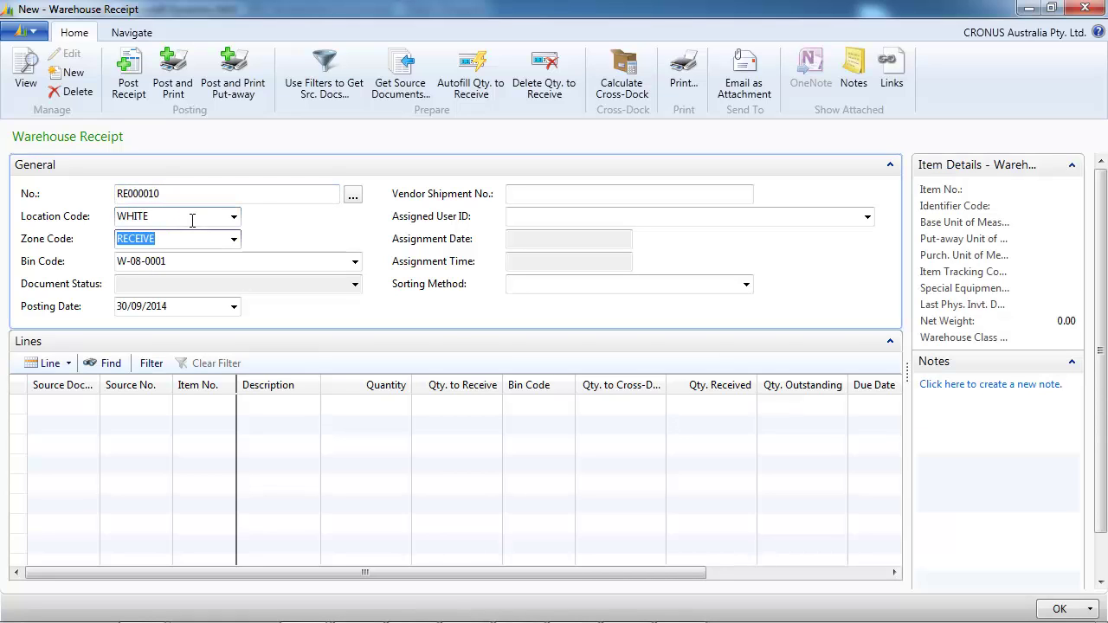
Get the purchase orders expected on 22/10/2014 and 24/10/2014 as source documents for the warehouse receipt.
left_click(399, 70)
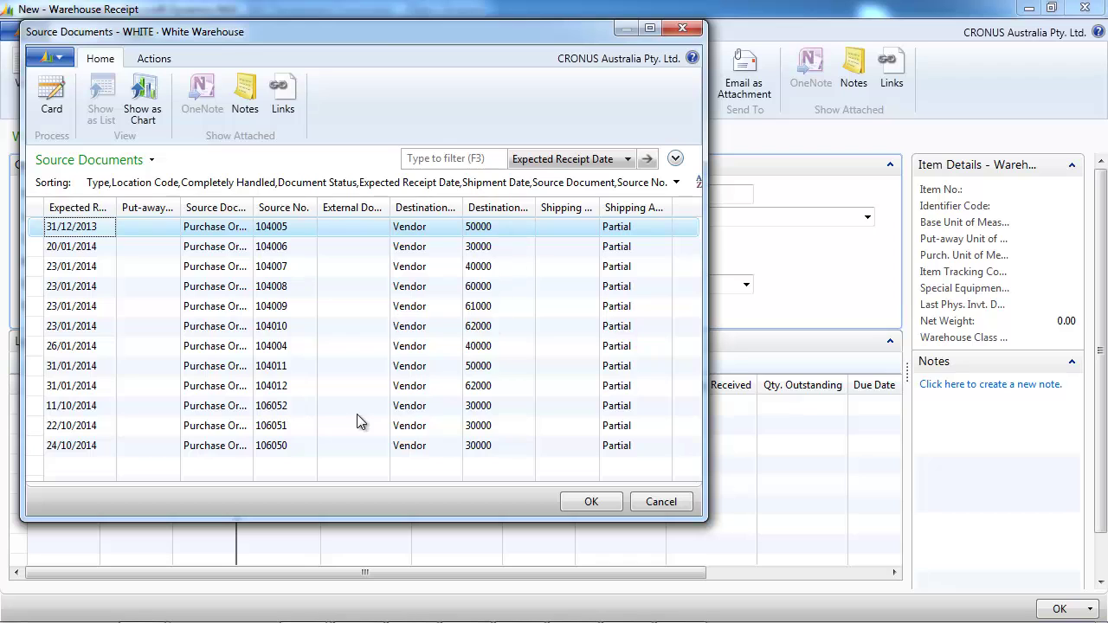
left_click(128, 429)
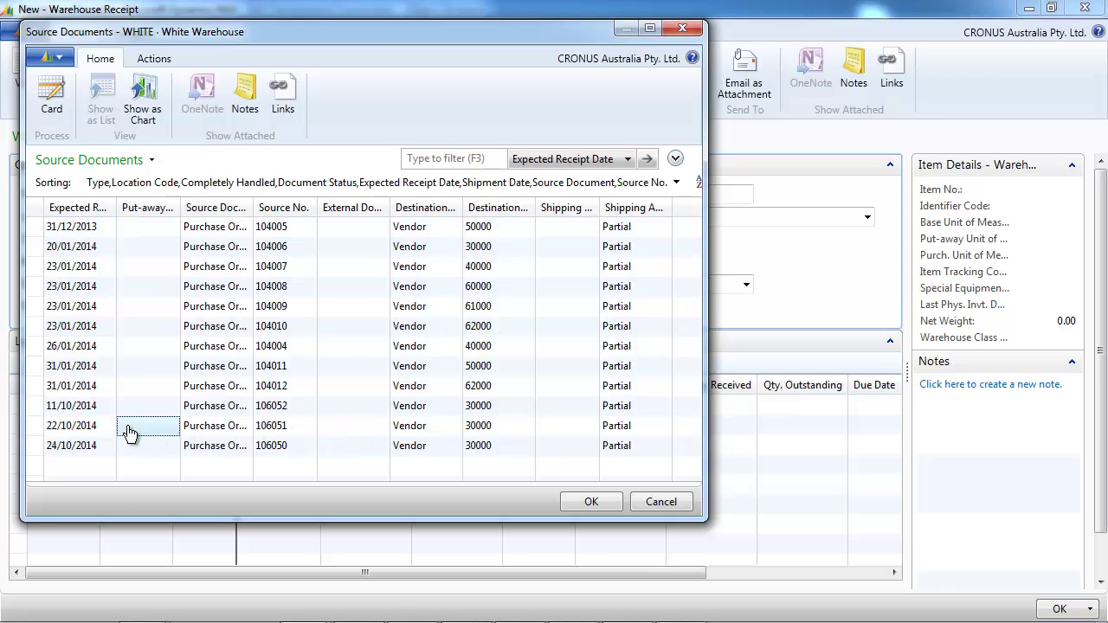
left_click(131, 443, "shift")
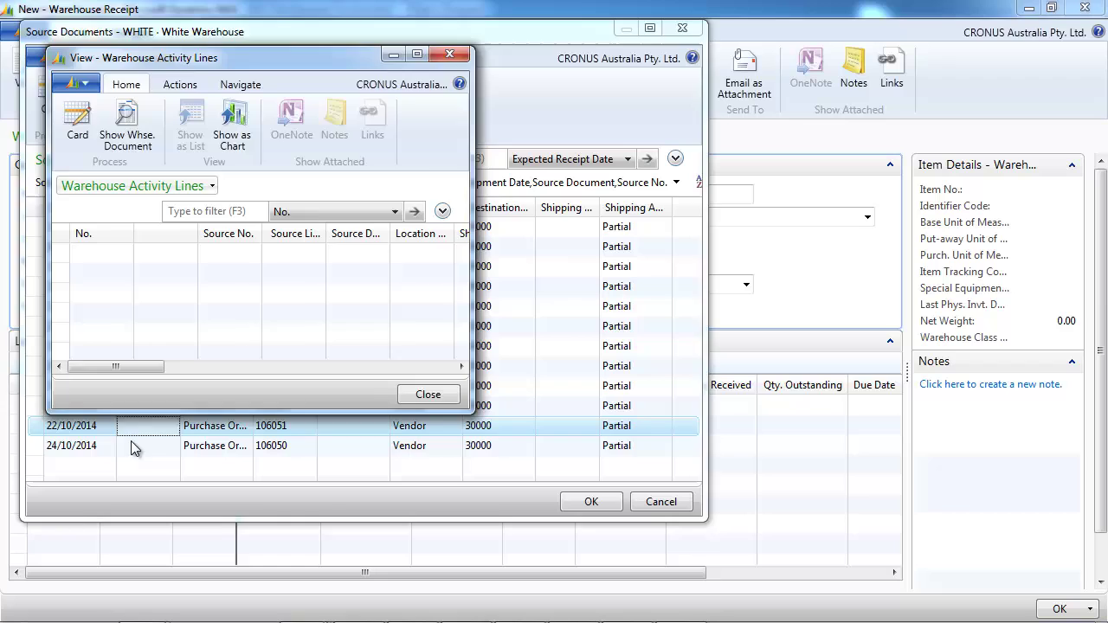
key("Escape")
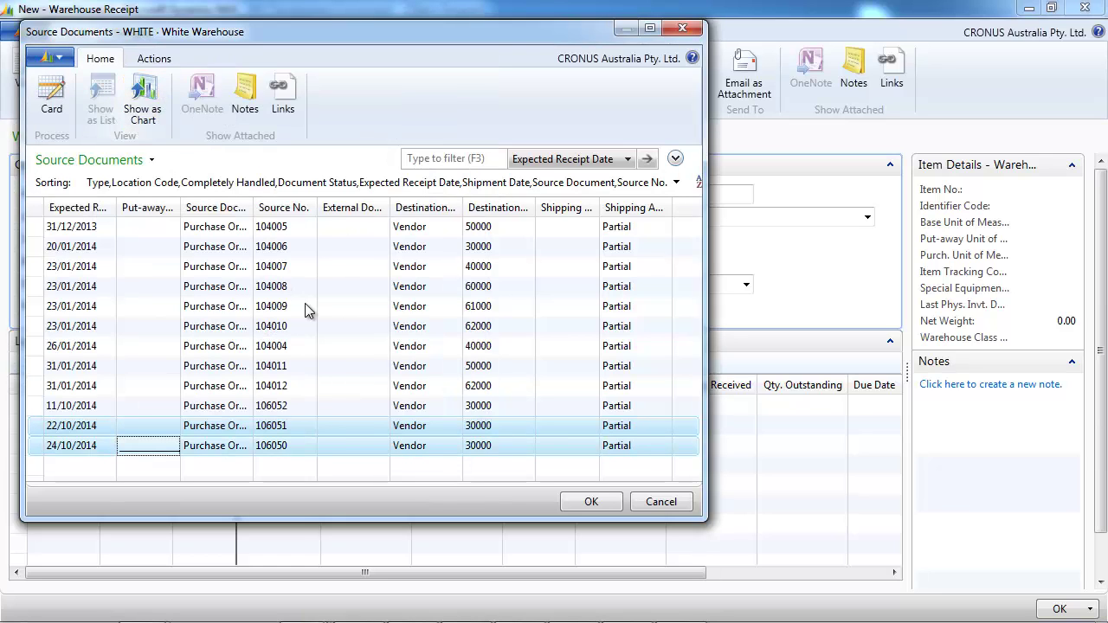
left_click(592, 502)
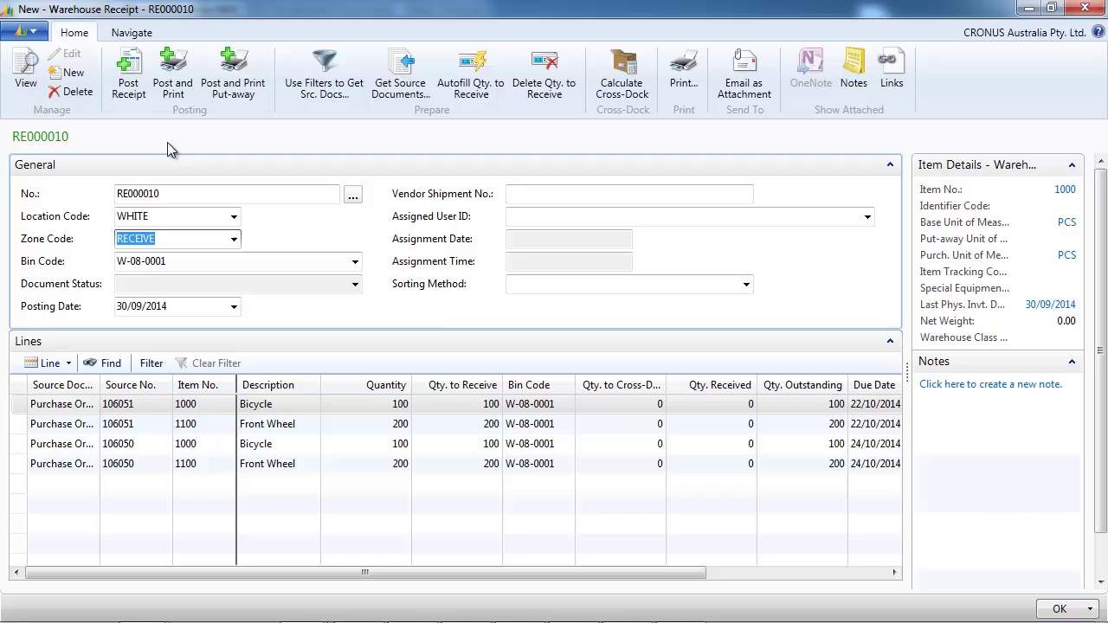
Post the combined warehouse receipt and close the leftover Warehouse Activity Lines window.
left_click(130, 89)
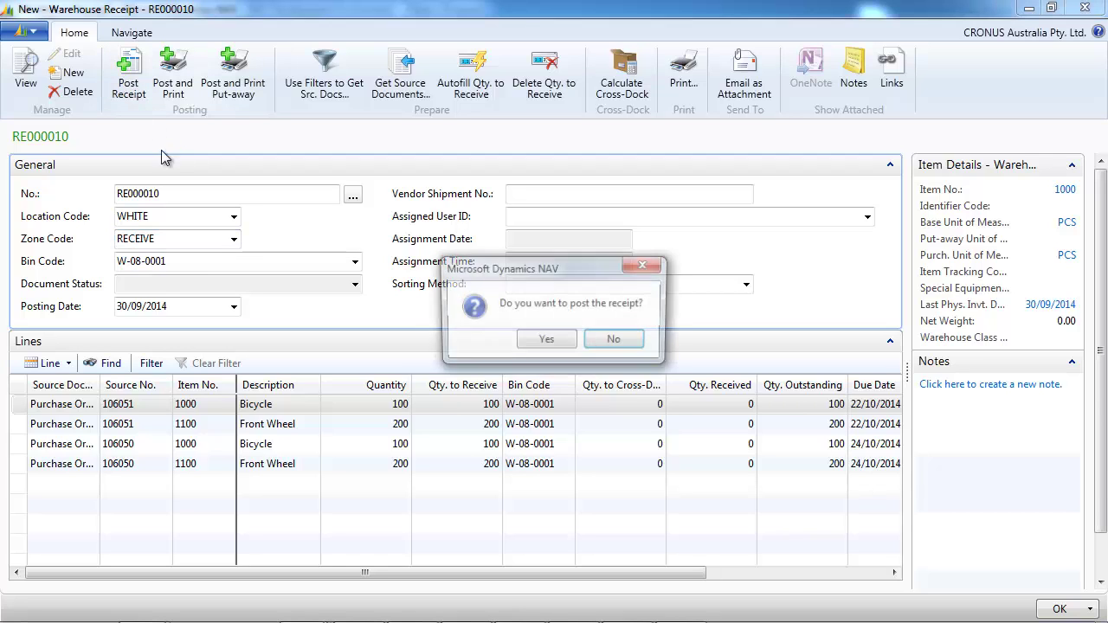
left_click(553, 348)
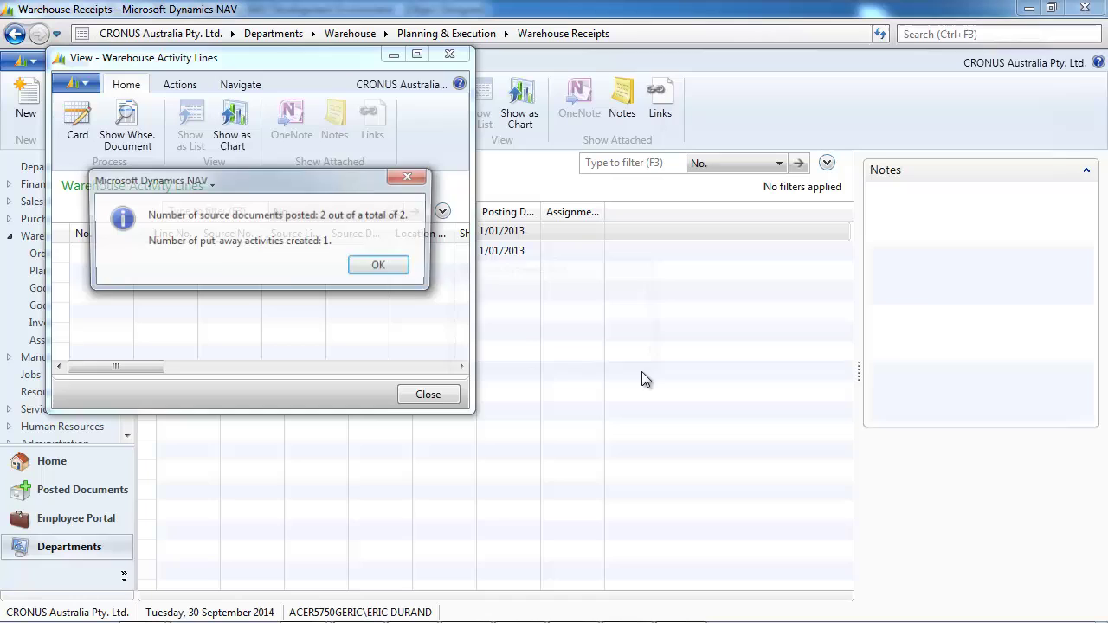
left_click(382, 267)
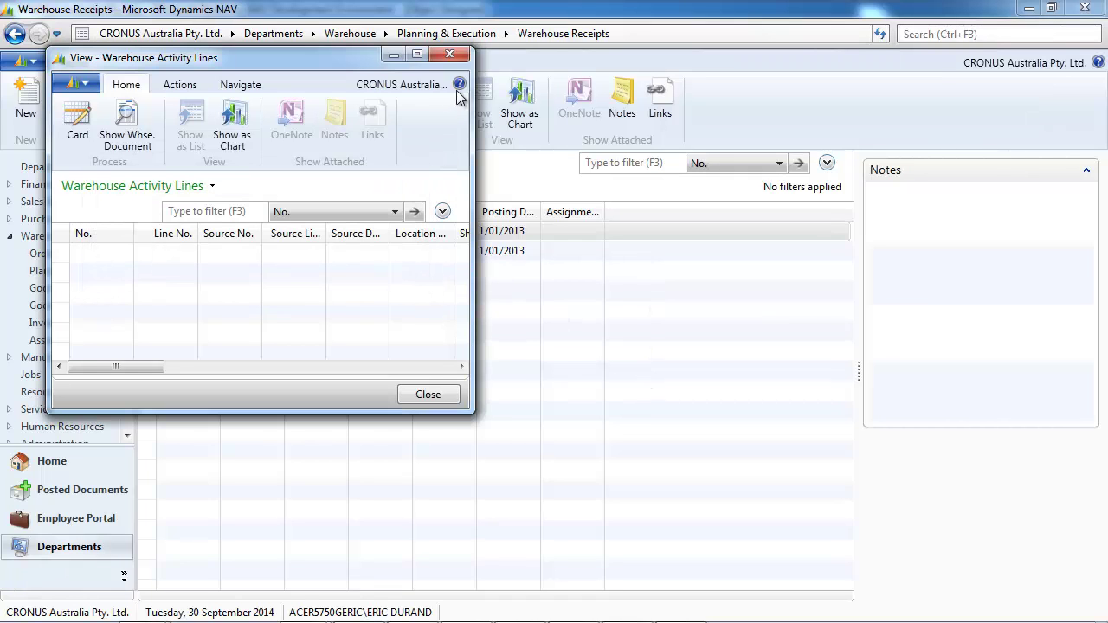
left_click(448, 56)
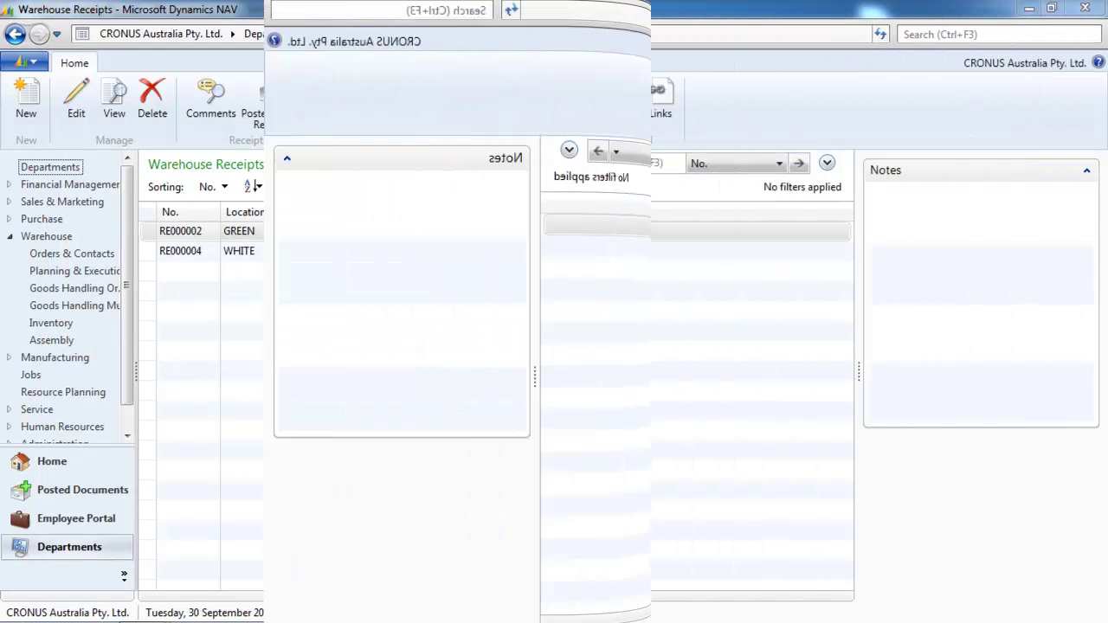
Create another new warehouse receipt with WHITE as its location code.
left_click(38, 118)
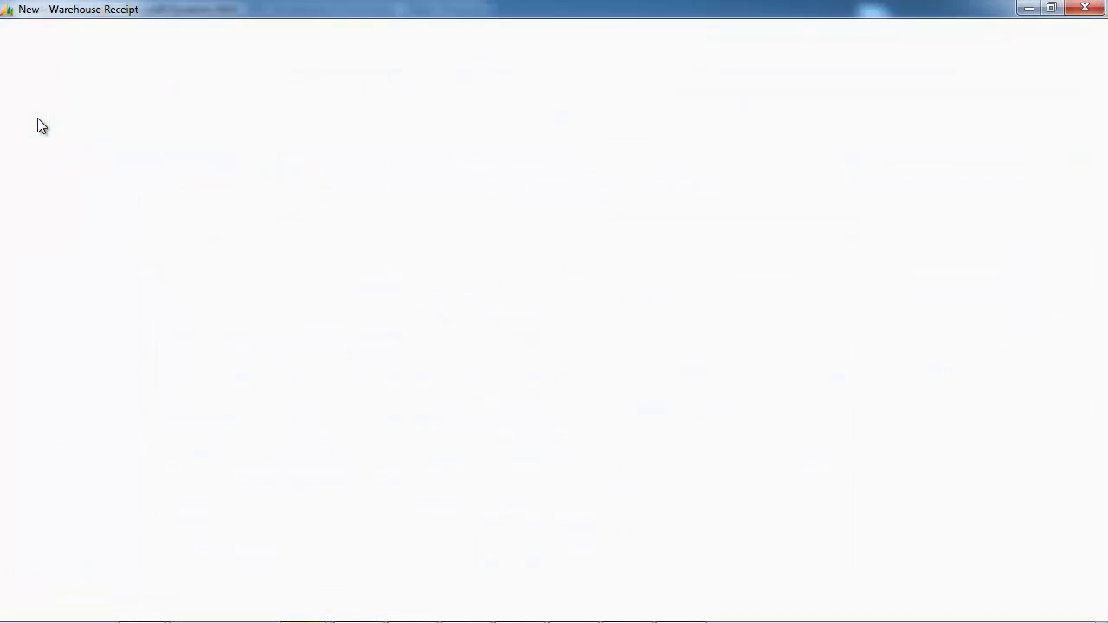
left_click(164, 213)
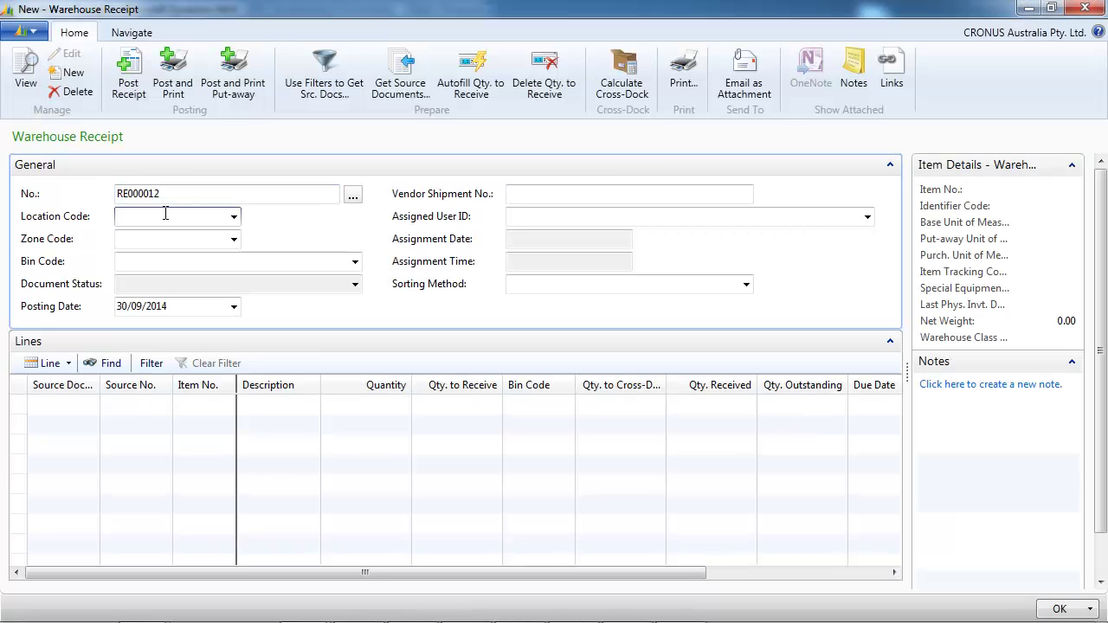
key("Tab")
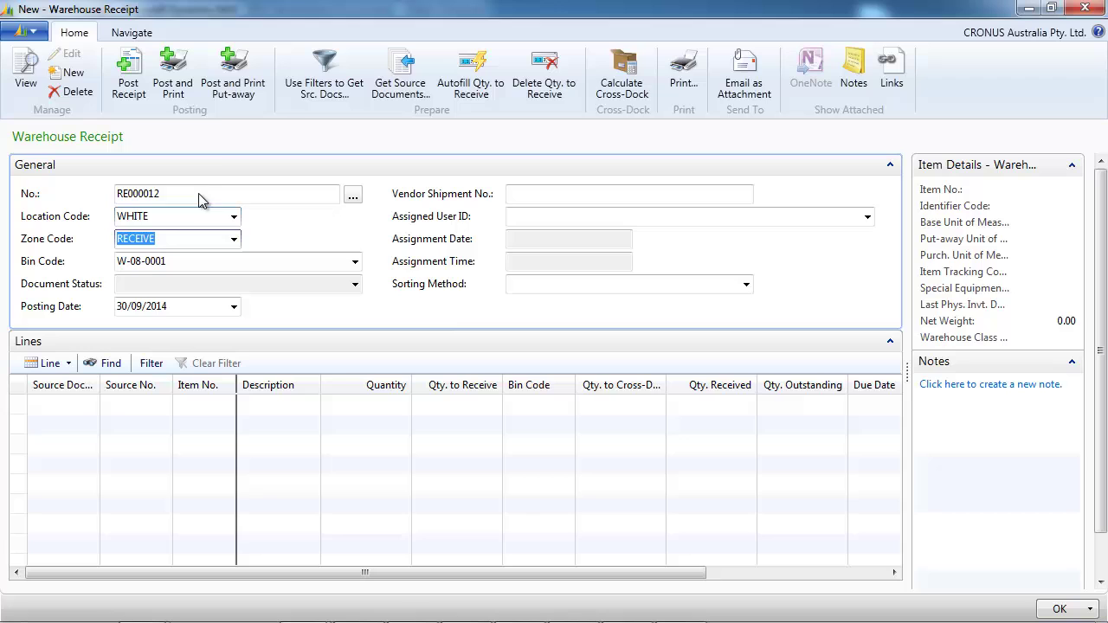
Examine the settings of the VEND30000 inbound source document filter, including its purchase vendor filter, and close the filter windows.
left_click(324, 73)
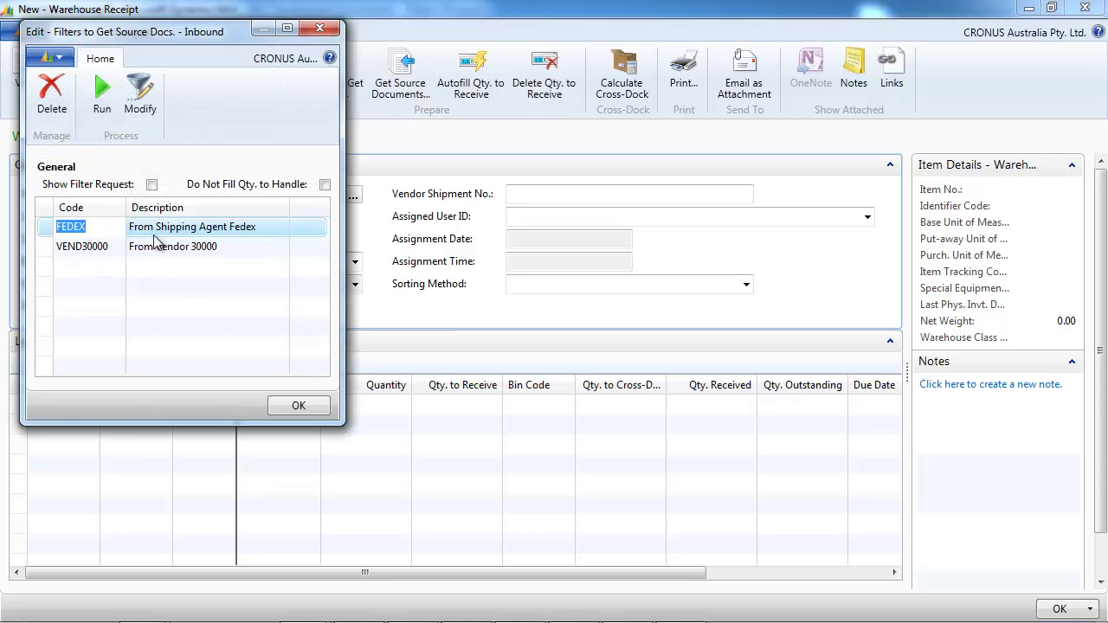
left_click(172, 250)
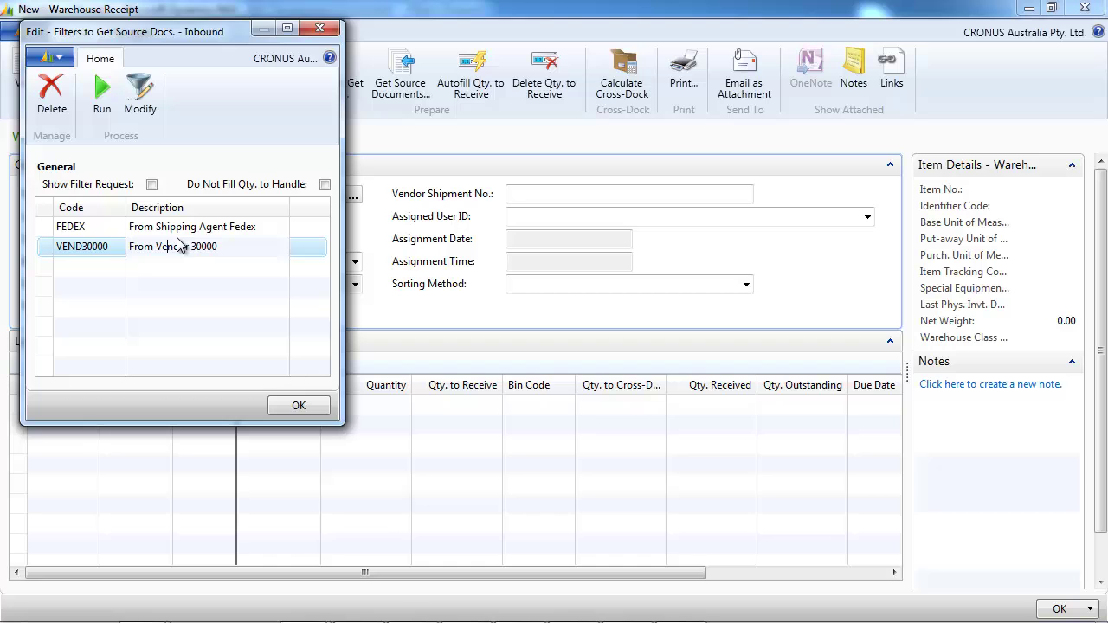
left_click(141, 100)
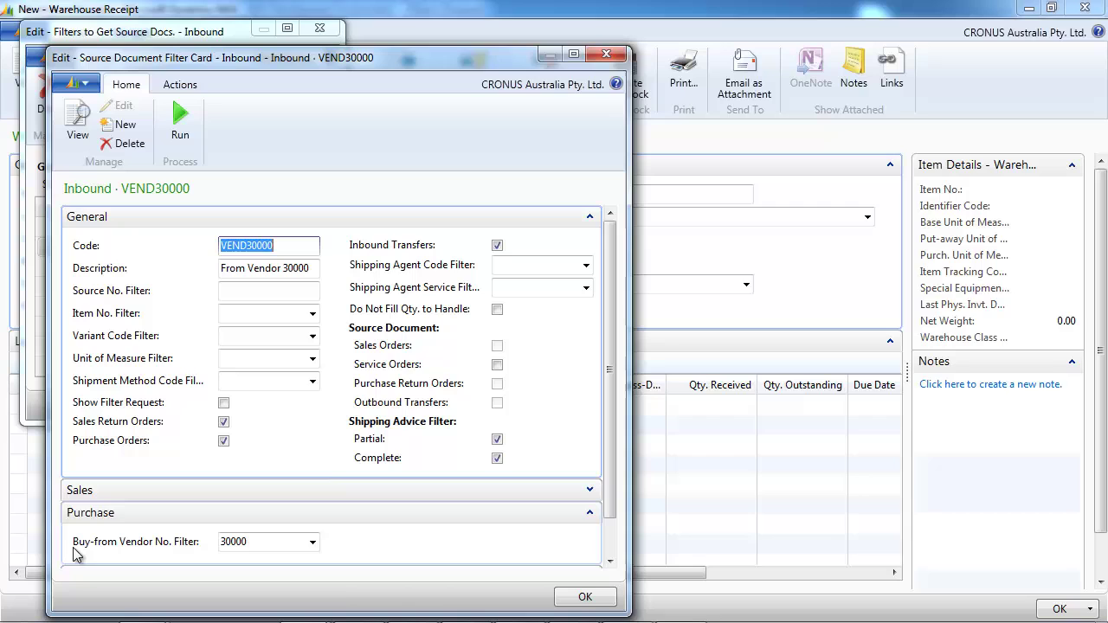
left_click(609, 562)
left_click(610, 563)
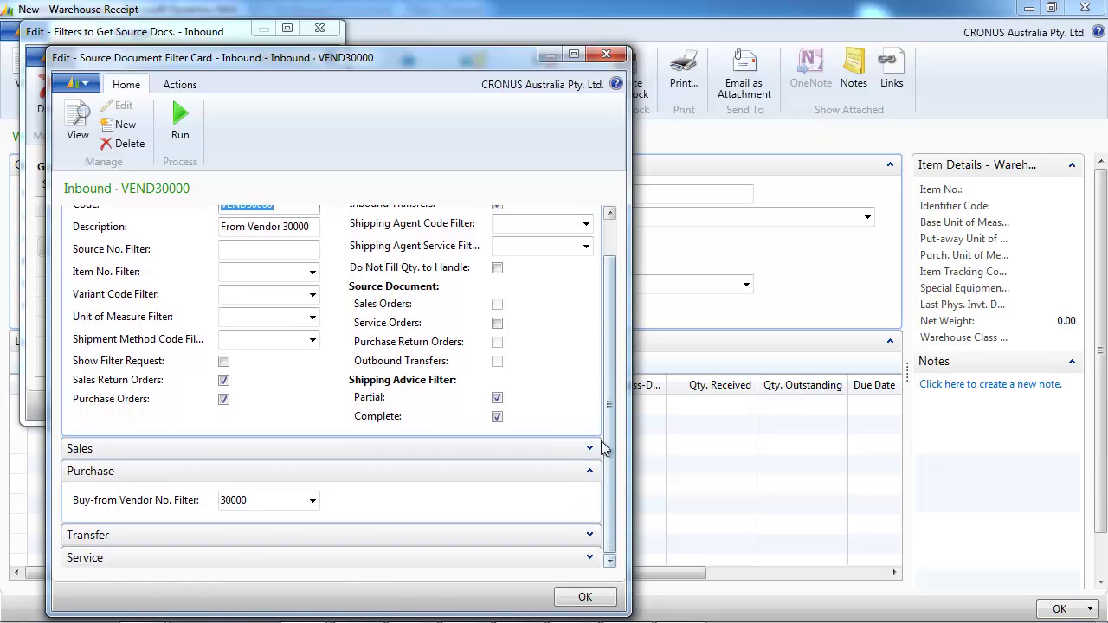
scroll(613, 391, "up", 2)
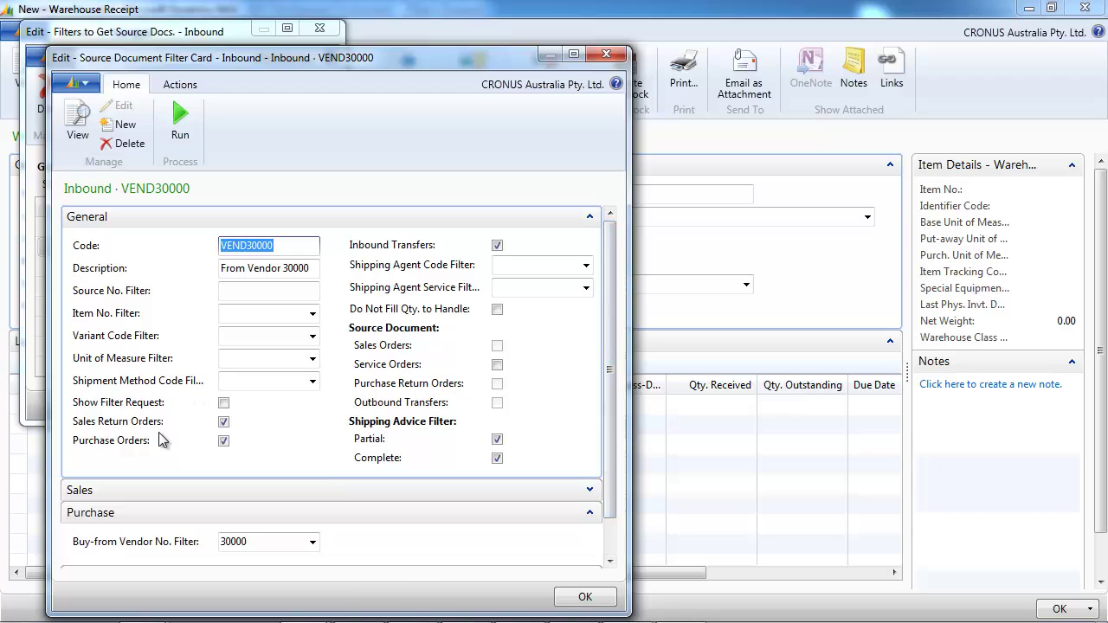
left_click(606, 56)
key("Escape")
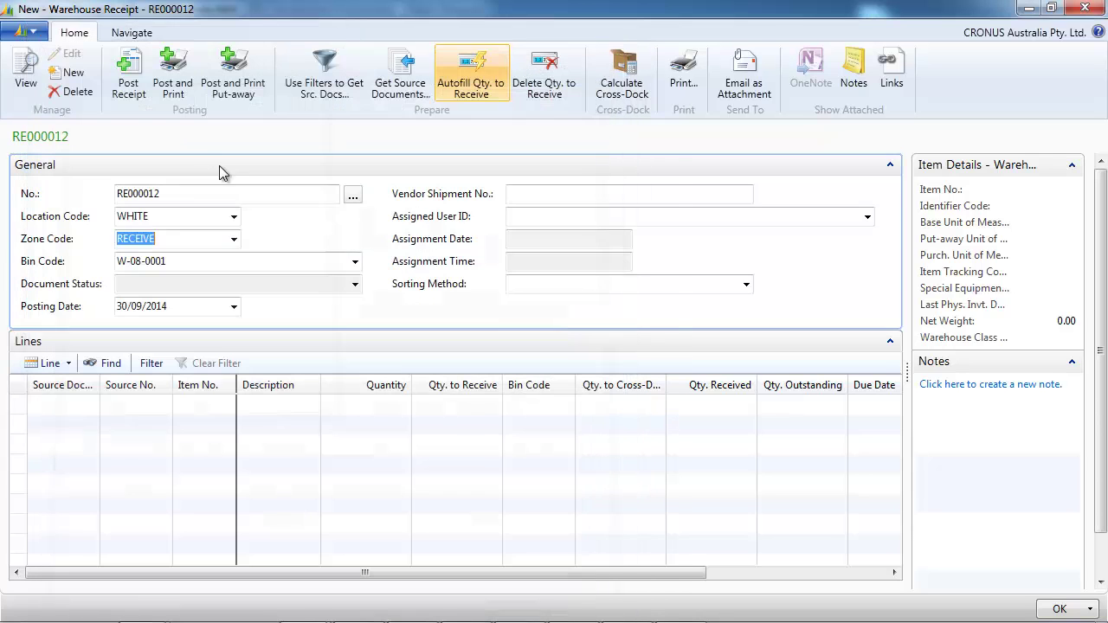
Examine the settings of the FEDEX inbound source document filter, including its shipping agent code filter, and close the filter card.
left_click(301, 91)
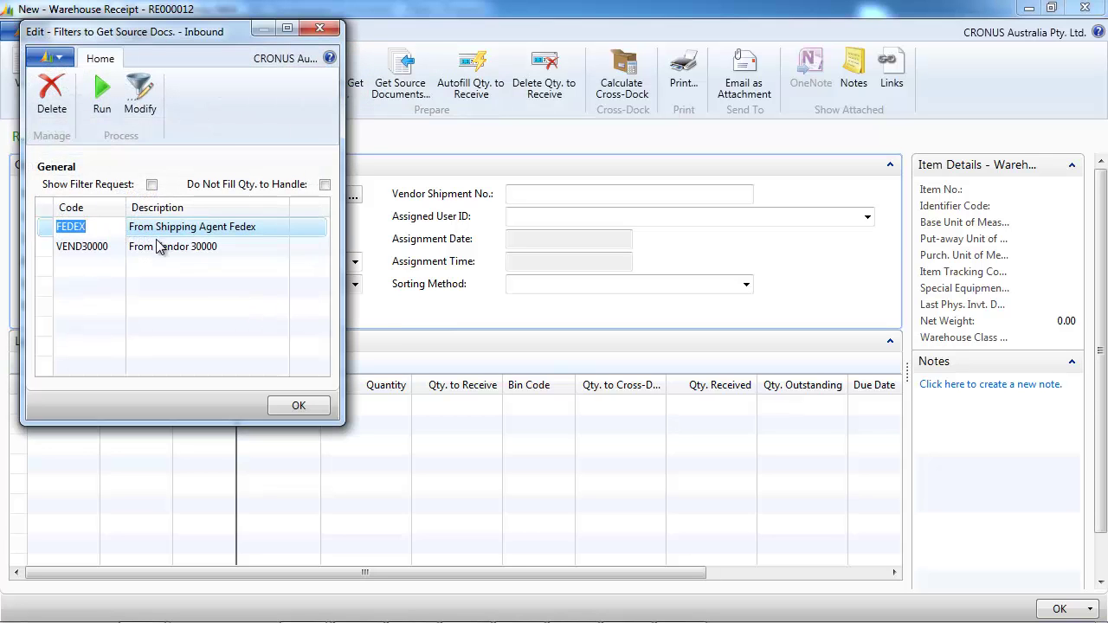
left_click(137, 110)
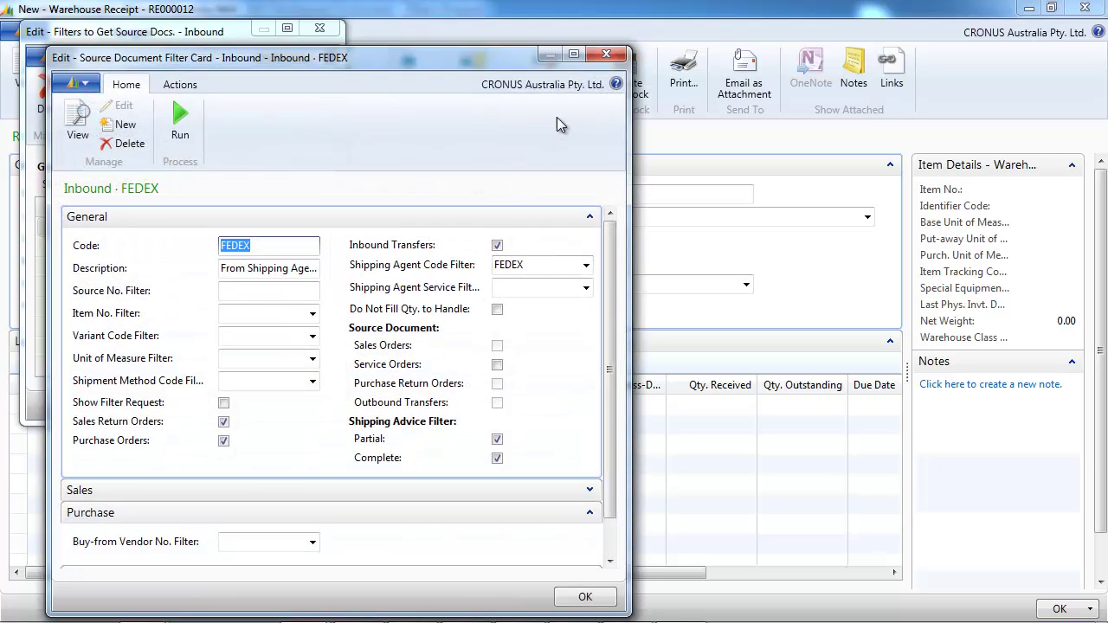
left_click(605, 57)
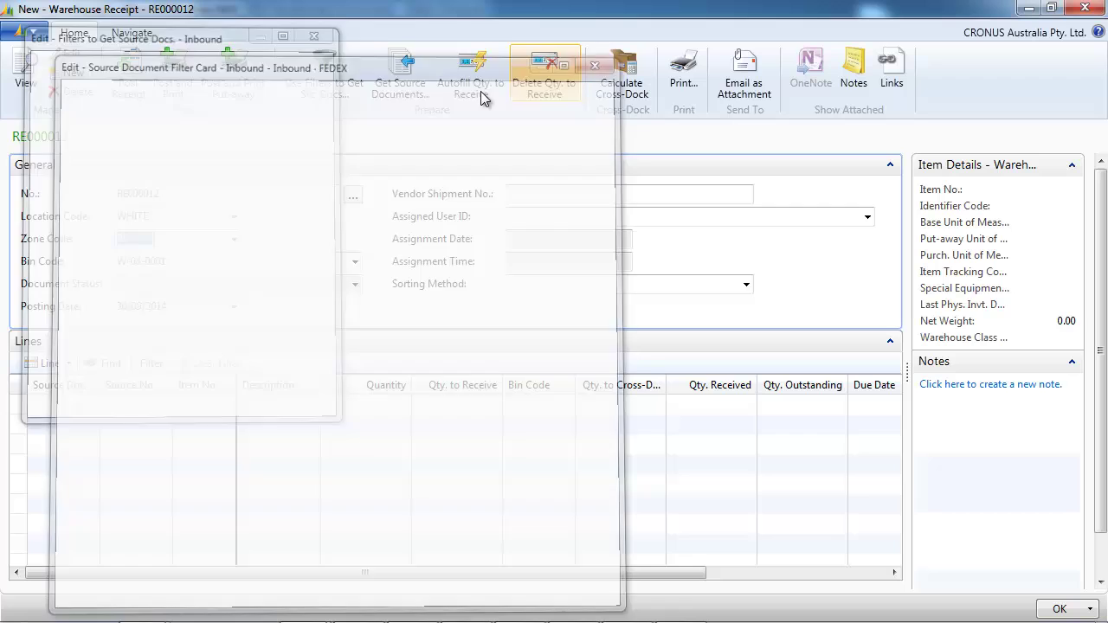
Run the VEND30000 inbound source document filter for the WHITE warehouse receipt.
left_click(322, 73)
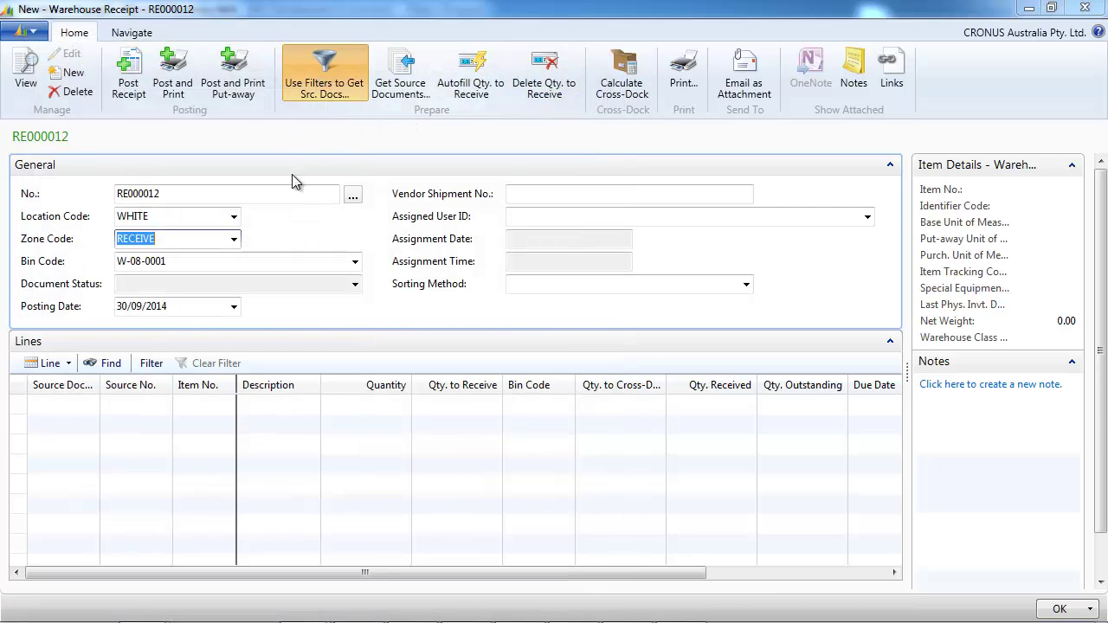
left_click(144, 251)
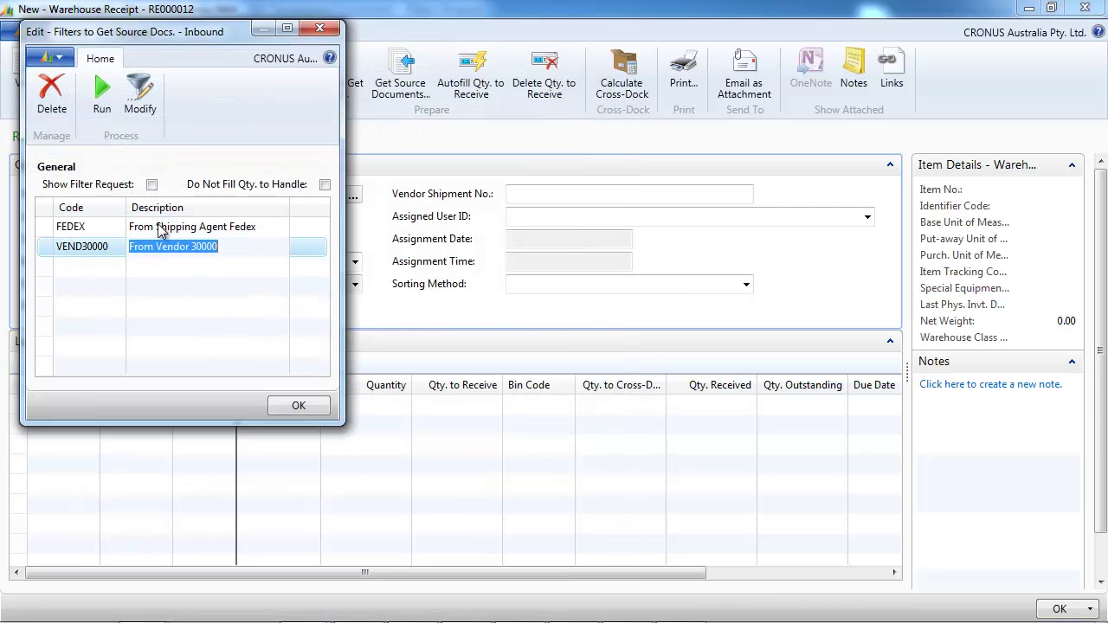
left_click(104, 94)
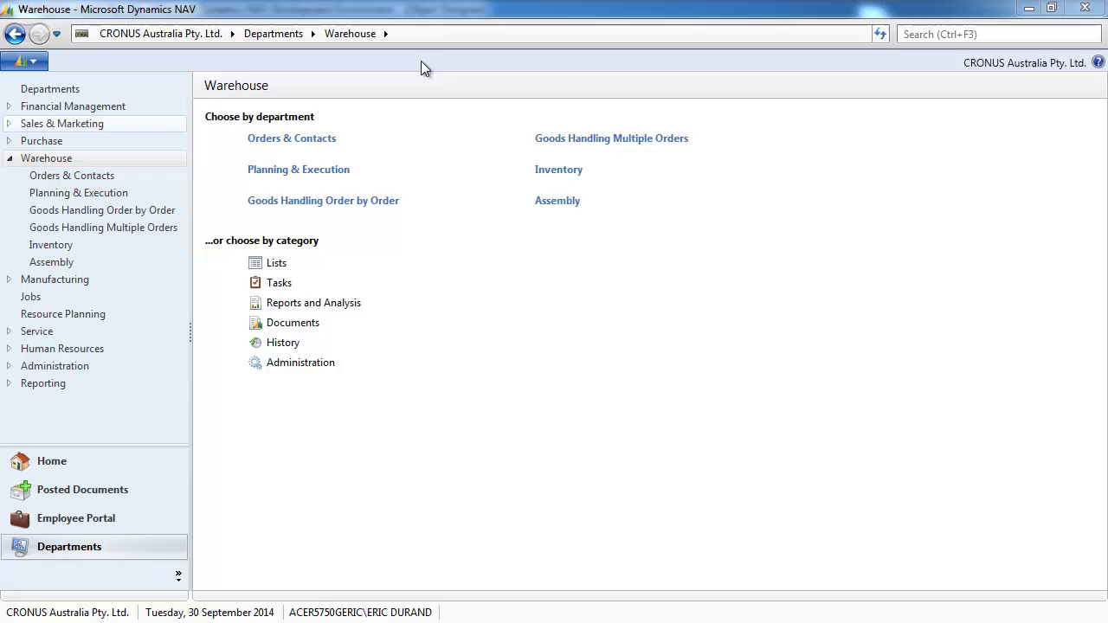
Examine the take and place lines of the WHITE put-away in the Goods Handling Multiple Orders put-aways list, and close it.
left_click(579, 139)
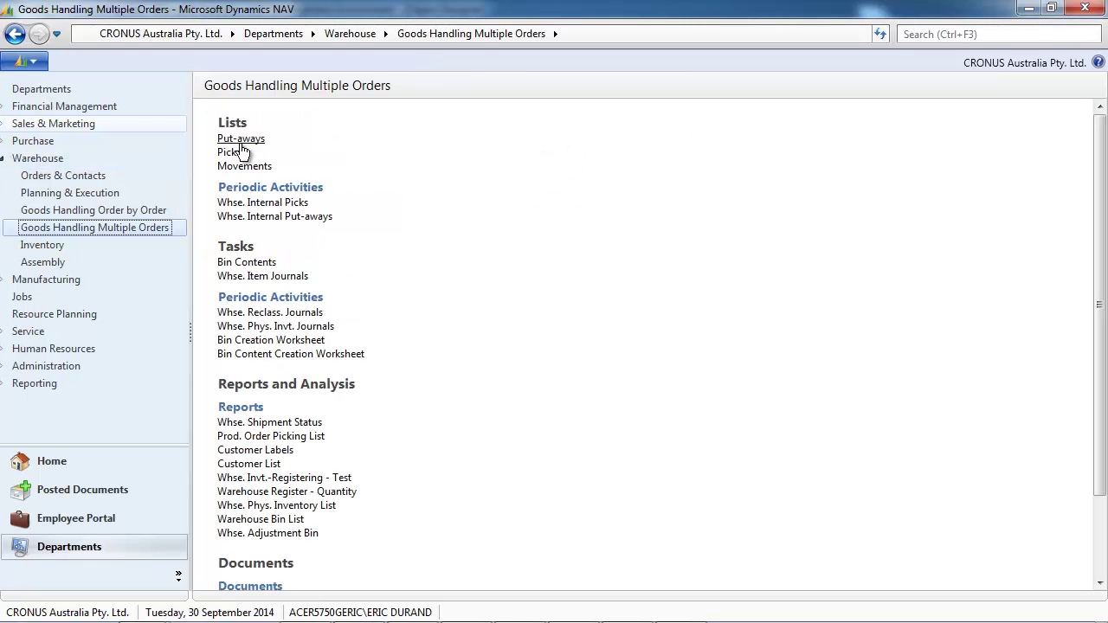
left_click(246, 141)
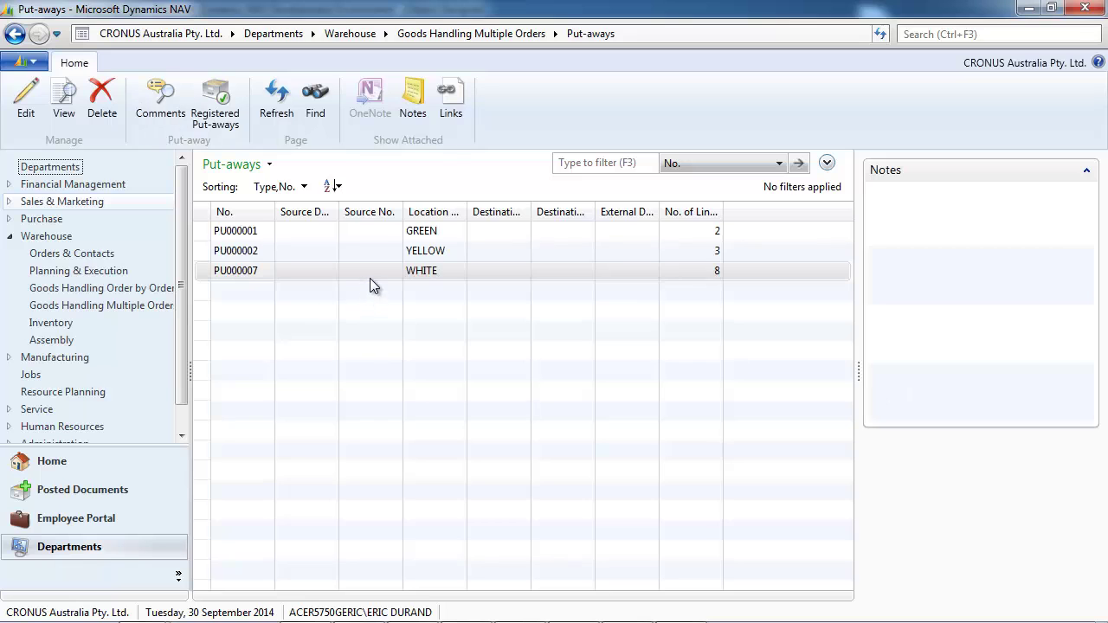
left_click(374, 271)
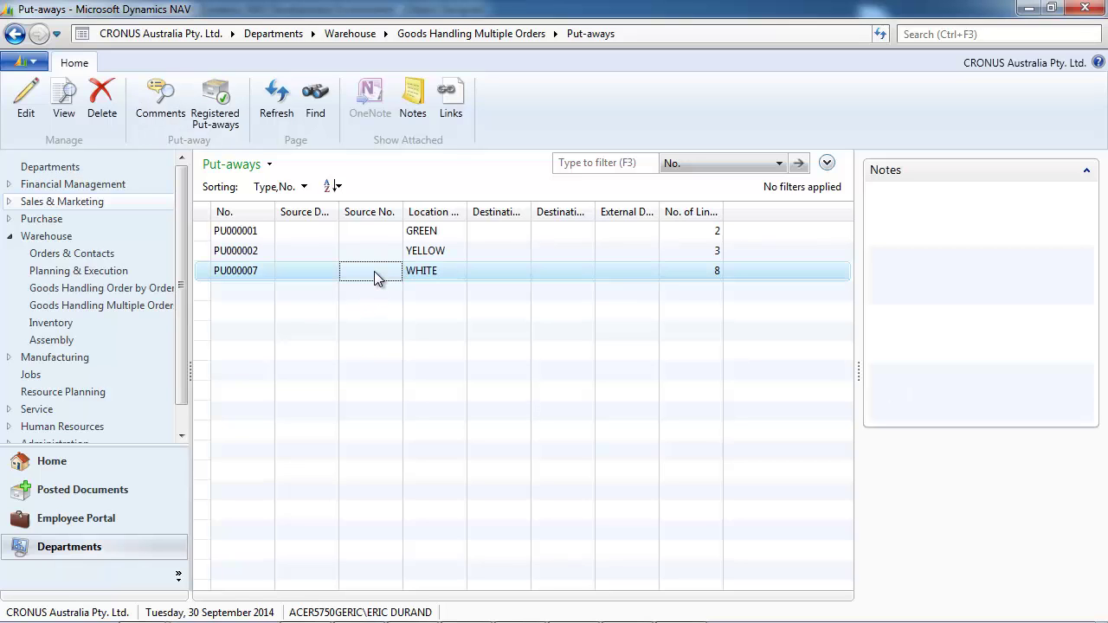
double_click(374, 271)
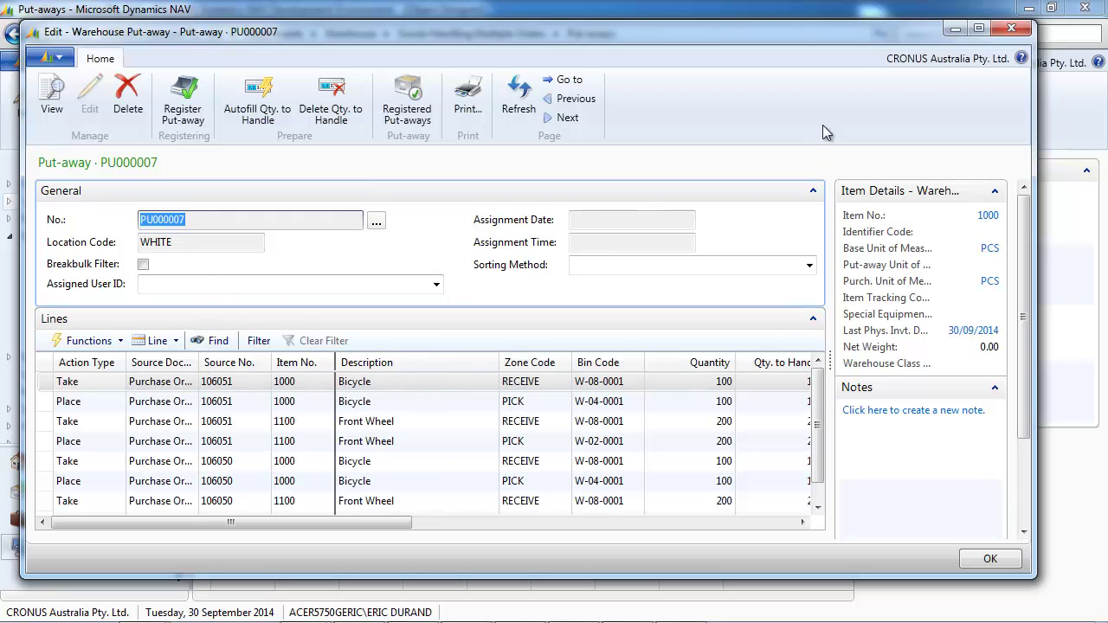
left_click(1011, 28)
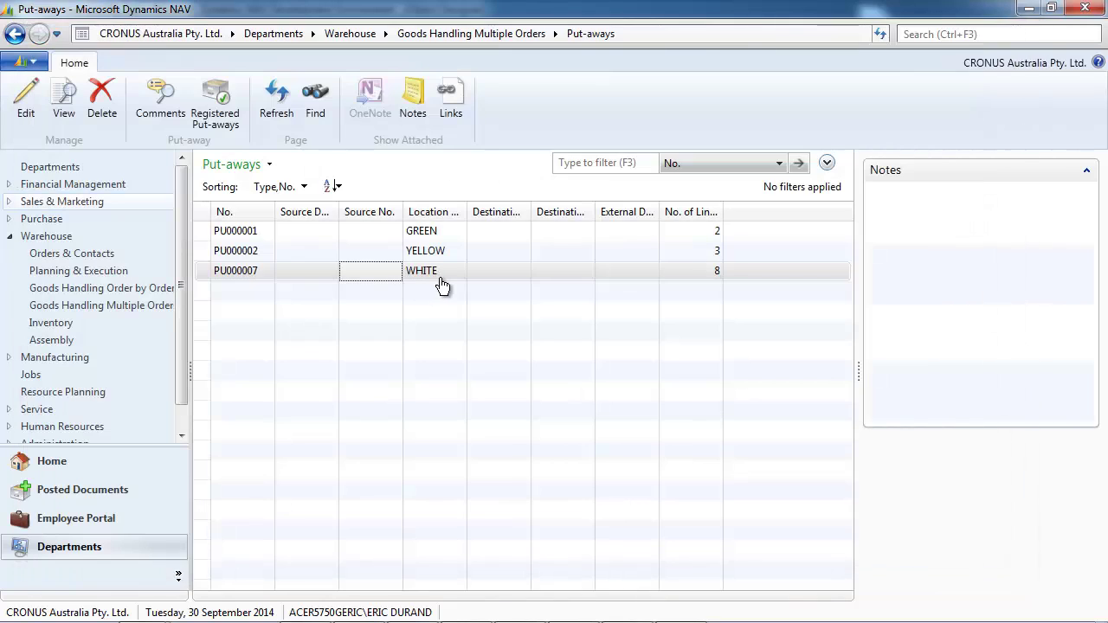
Check the Warehouse settings on the WHITE location card, including Use Put-away Worksheet, and return to the put-aways list.
right_click(457, 284)
left_click(489, 322)
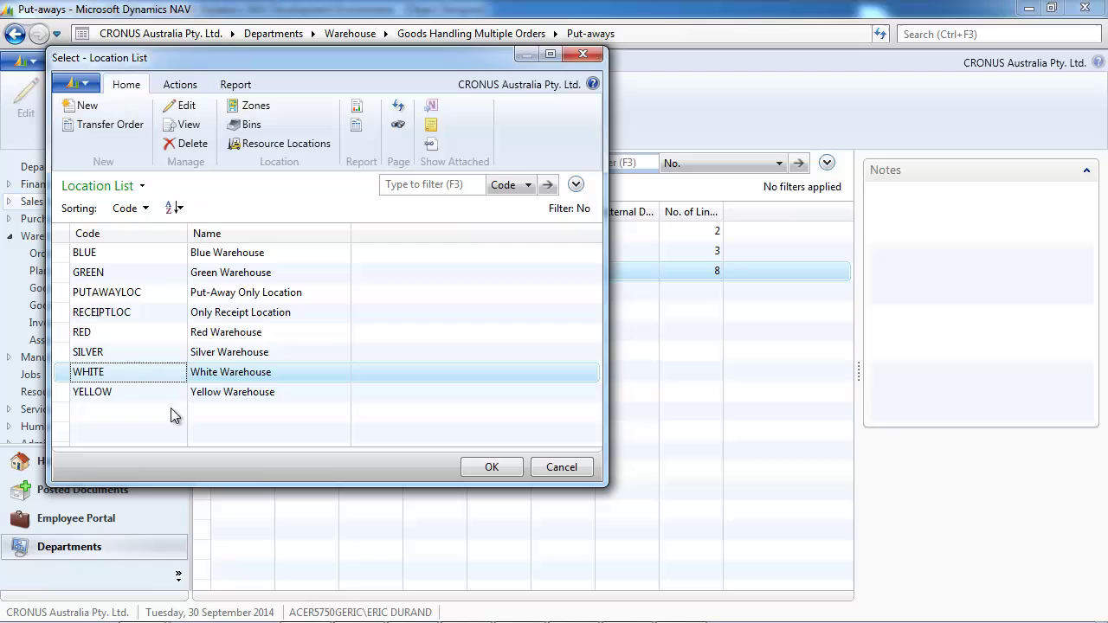
right_click(151, 373)
left_click(208, 454)
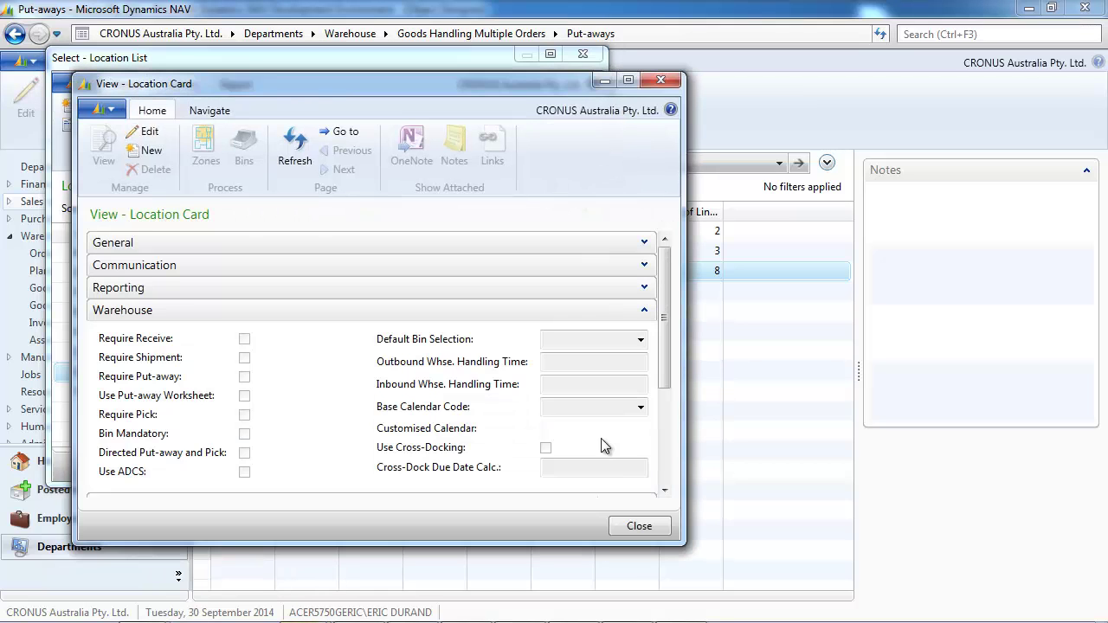
scroll(668, 387, "down", 1)
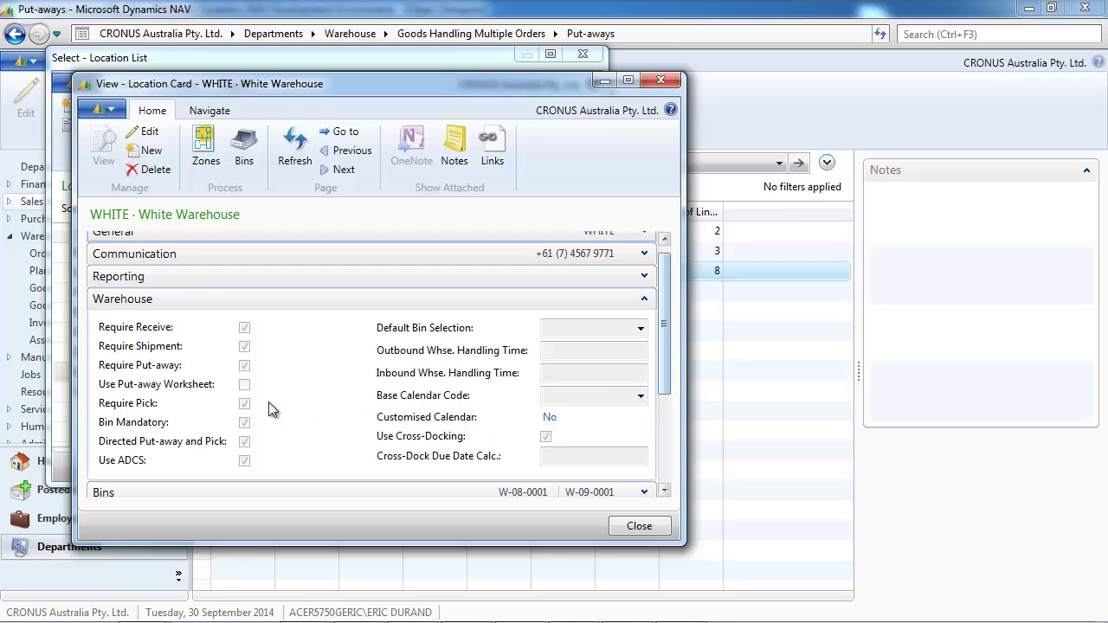
left_click(660, 79)
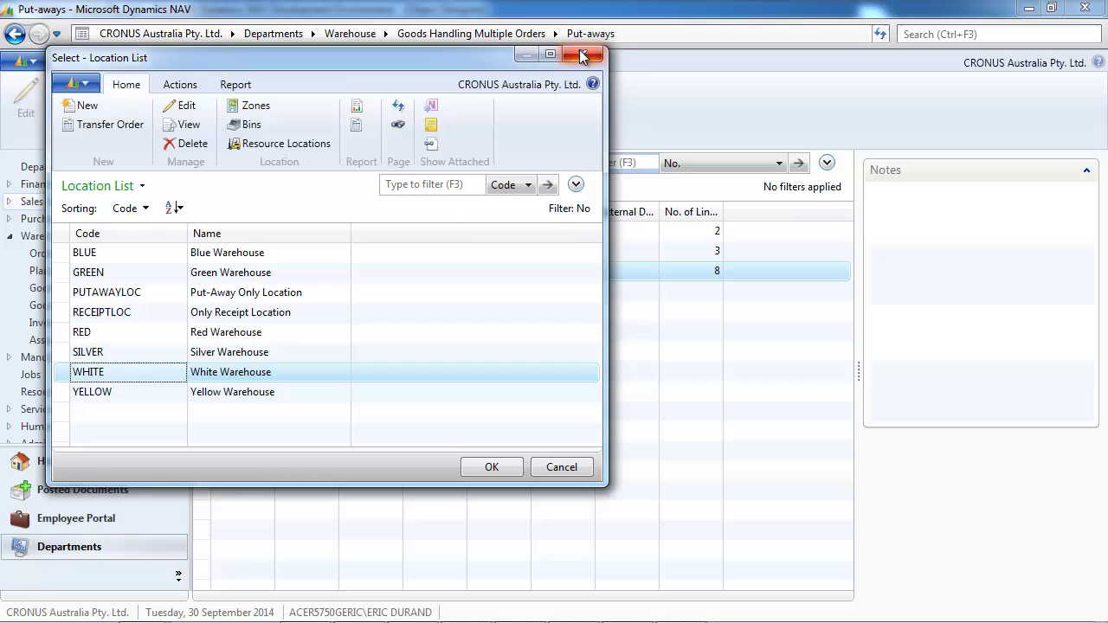
left_click(570, 54)
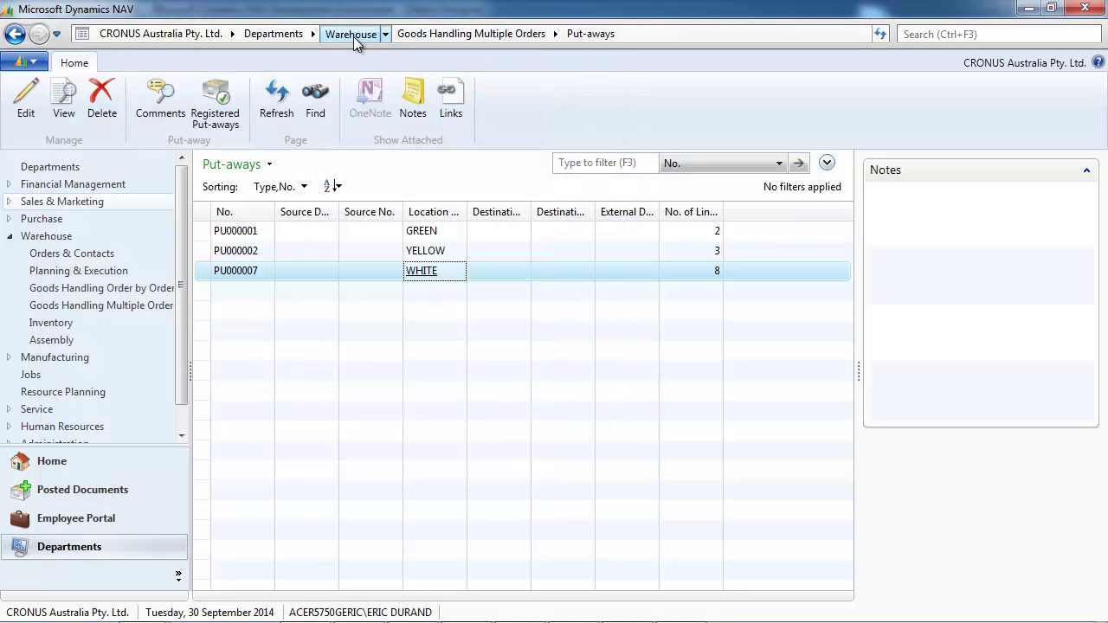
Review posted warehouse receipt R_000007 and its Create Put-away option from the Warehouse history, and close the receipt.
left_click(353, 36)
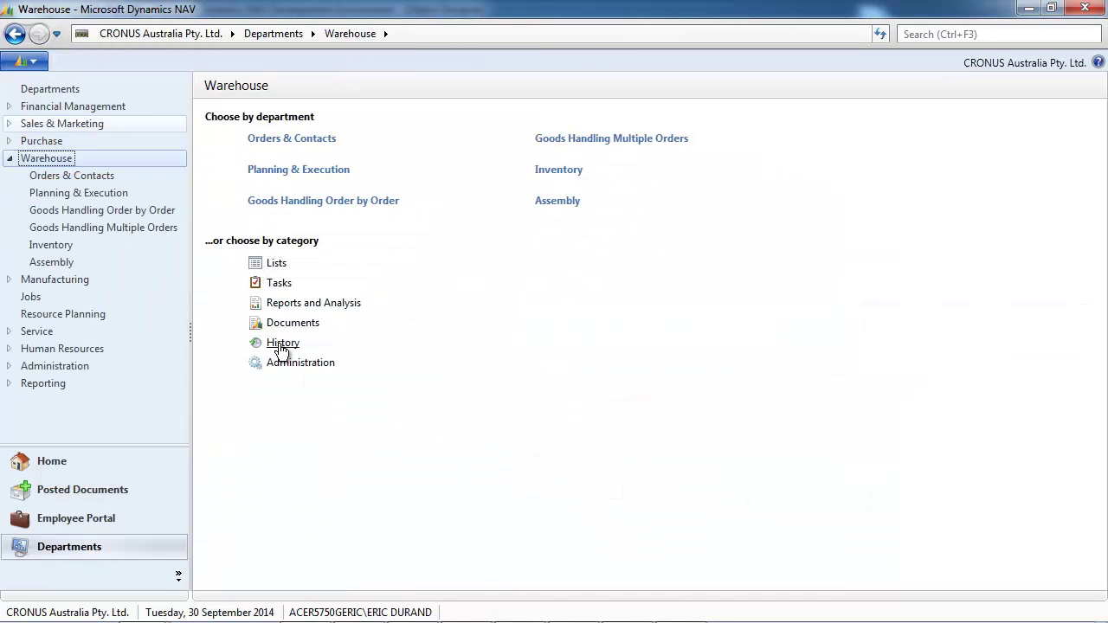
left_click(284, 343)
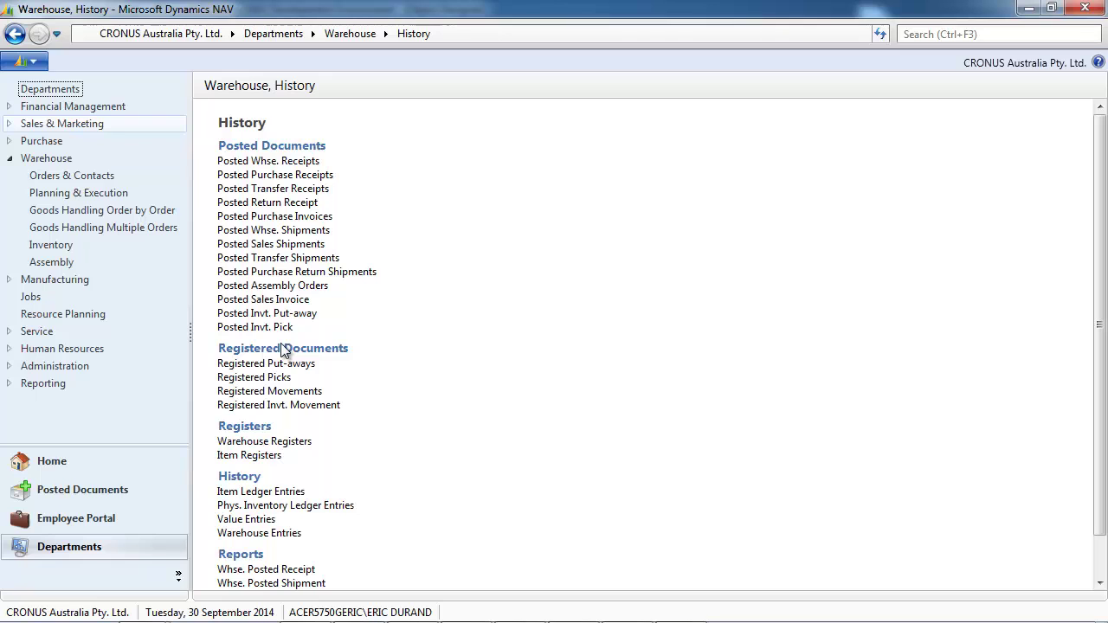
left_click(308, 162)
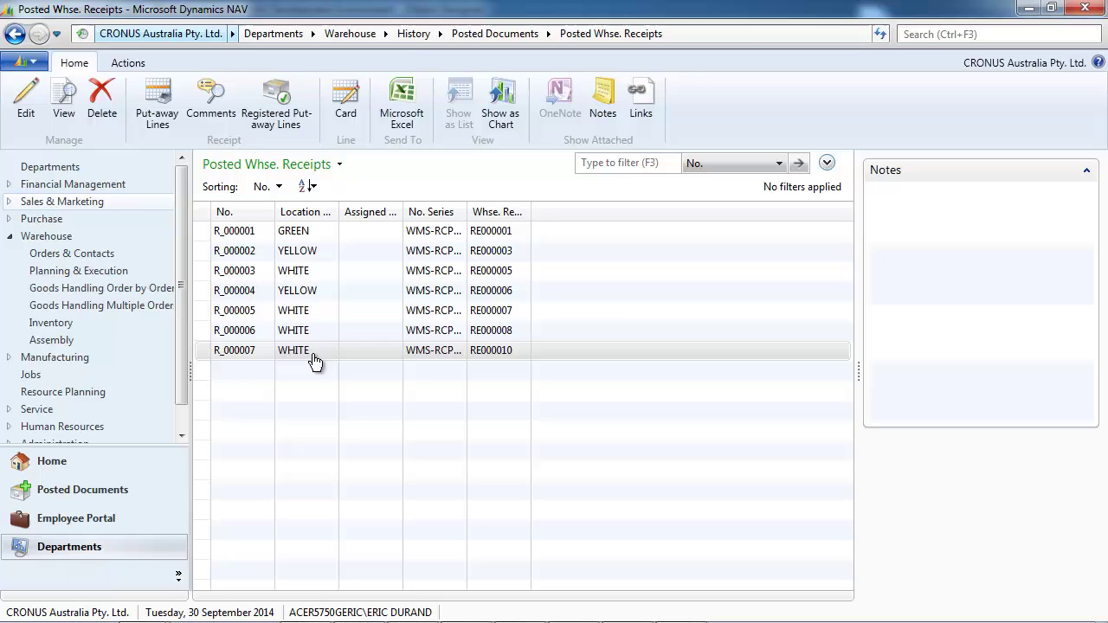
left_click(319, 355)
double_click(318, 355)
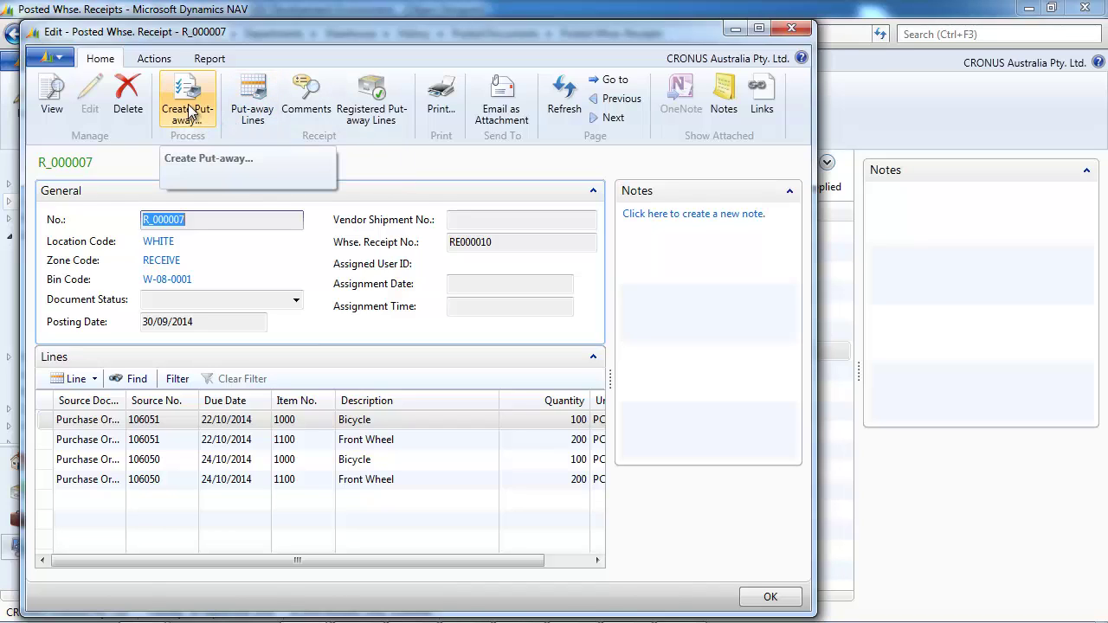
left_click(789, 28)
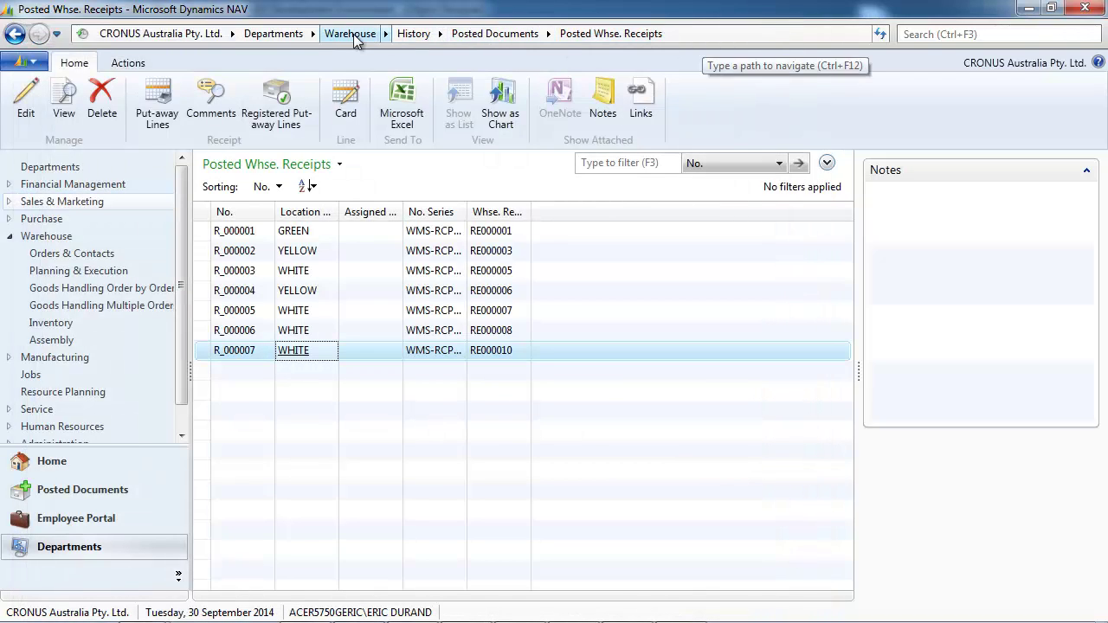
Look up the warehouse documents available to the DEFAULT put-away worksheet for WHITE, and close the put-away selection without choosing one.
left_click(352, 34)
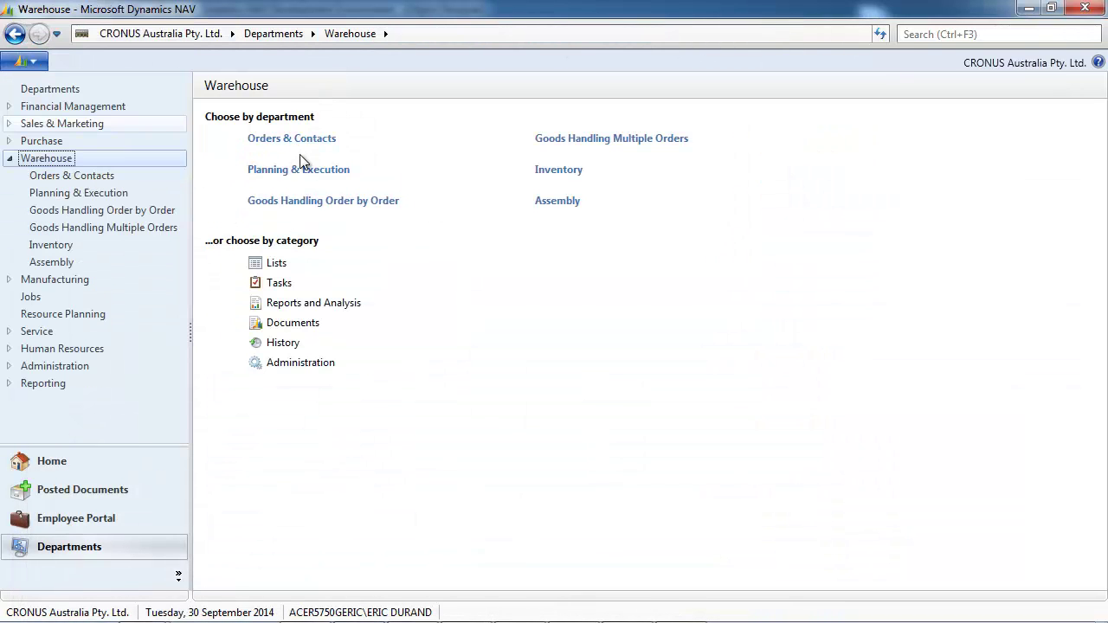
left_click(310, 173)
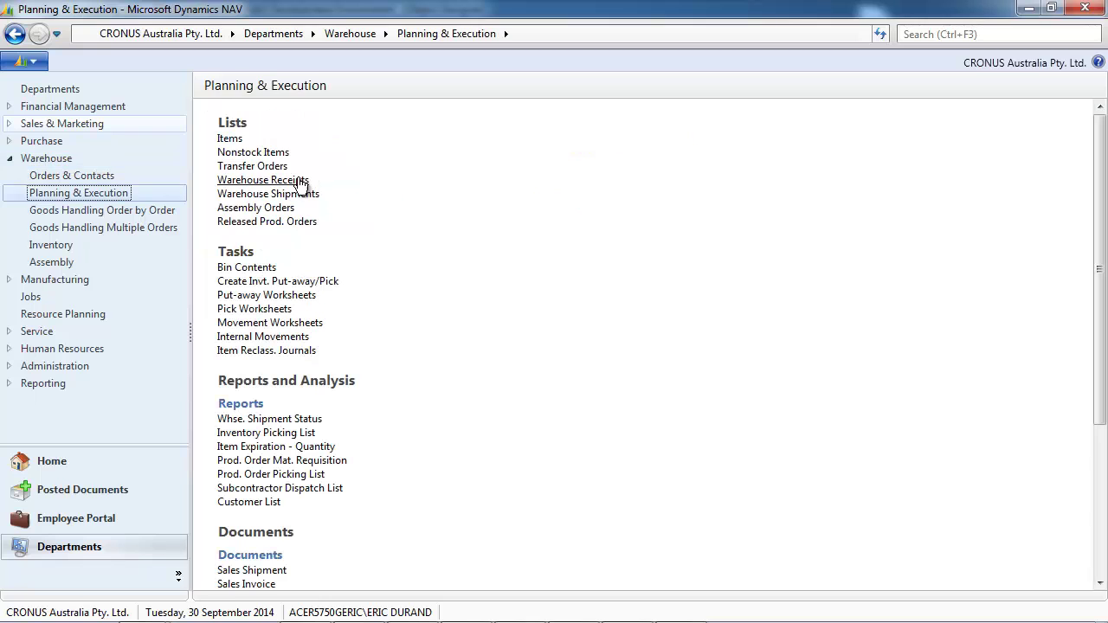
left_click(267, 296)
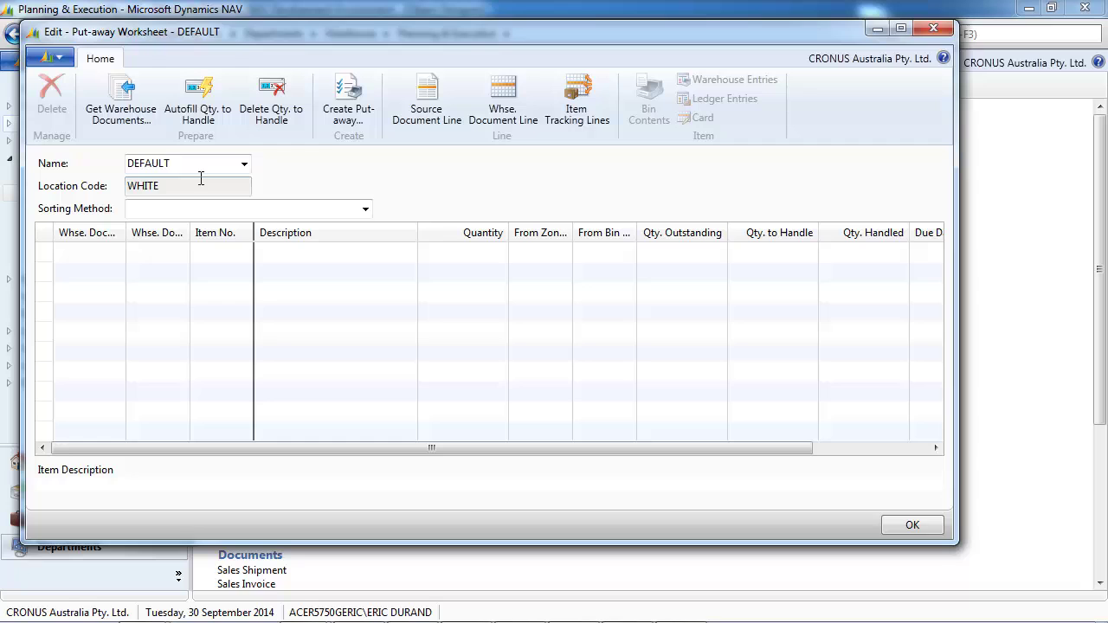
left_click(125, 117)
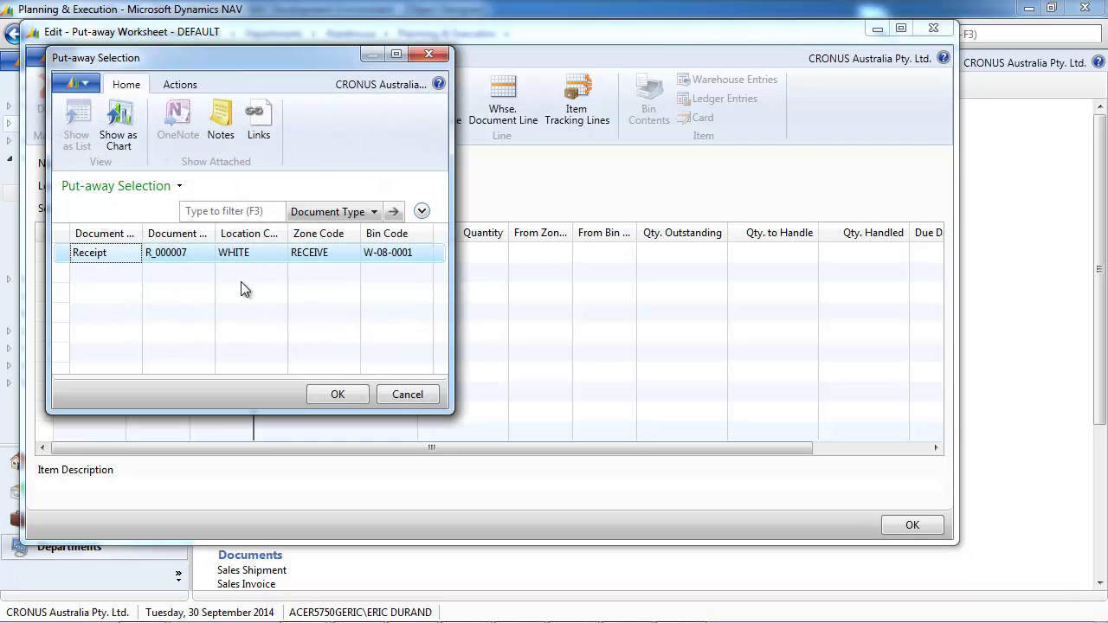
left_click(430, 55)
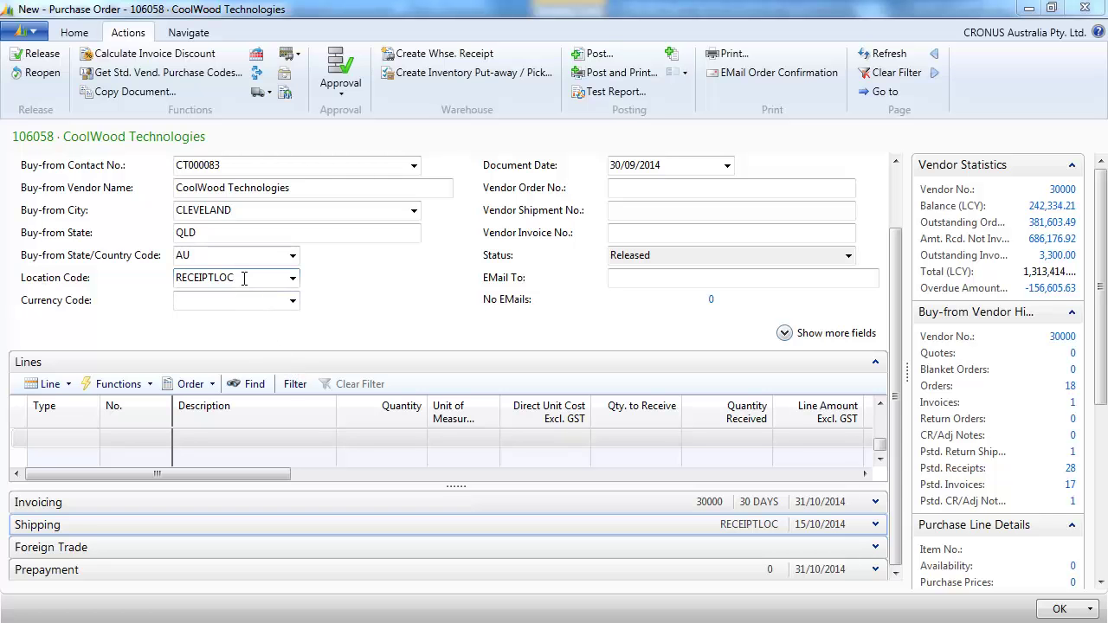
Create a warehouse receipt from the released CoolWood Technologies purchase order at RECEIPTLOC and check the Bicycle line's bin code and line options.
left_click(456, 55)
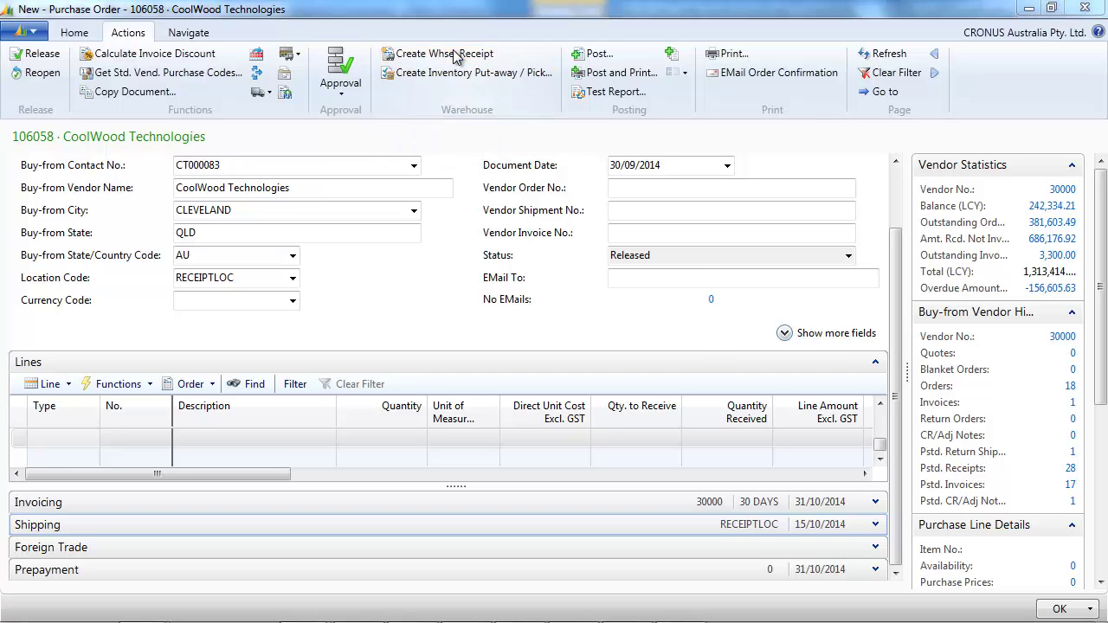
left_click(643, 338)
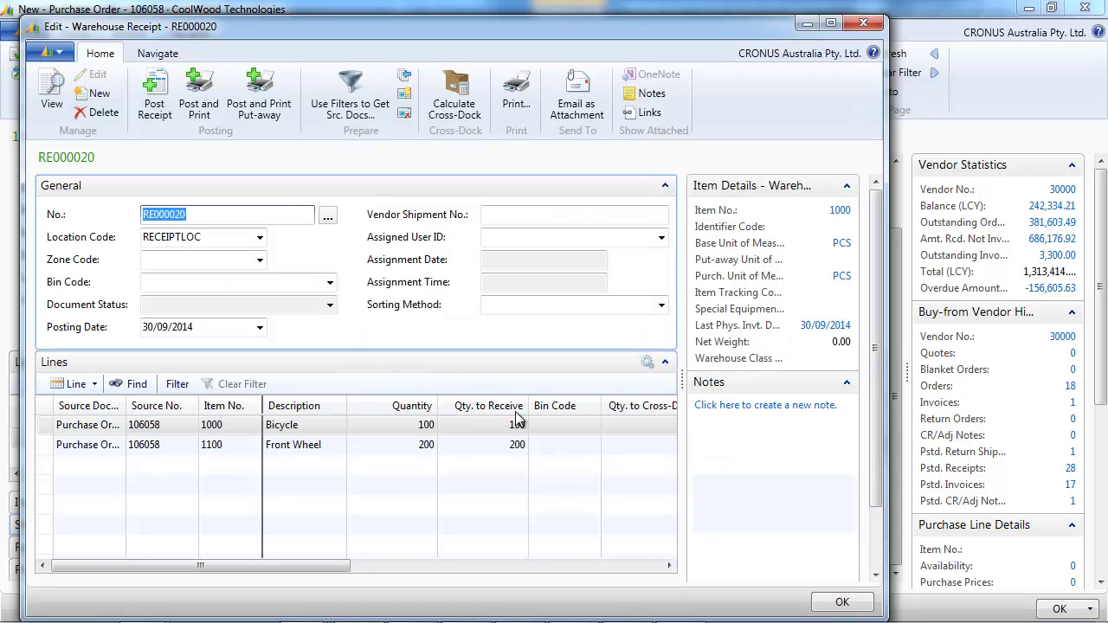
left_click(578, 425)
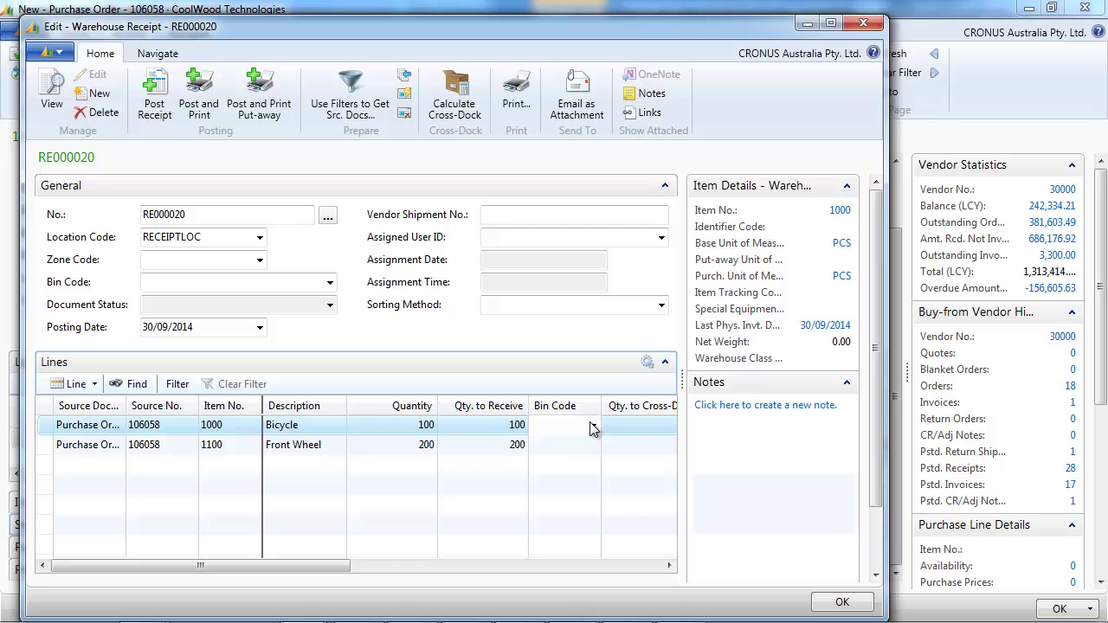
left_click(95, 385)
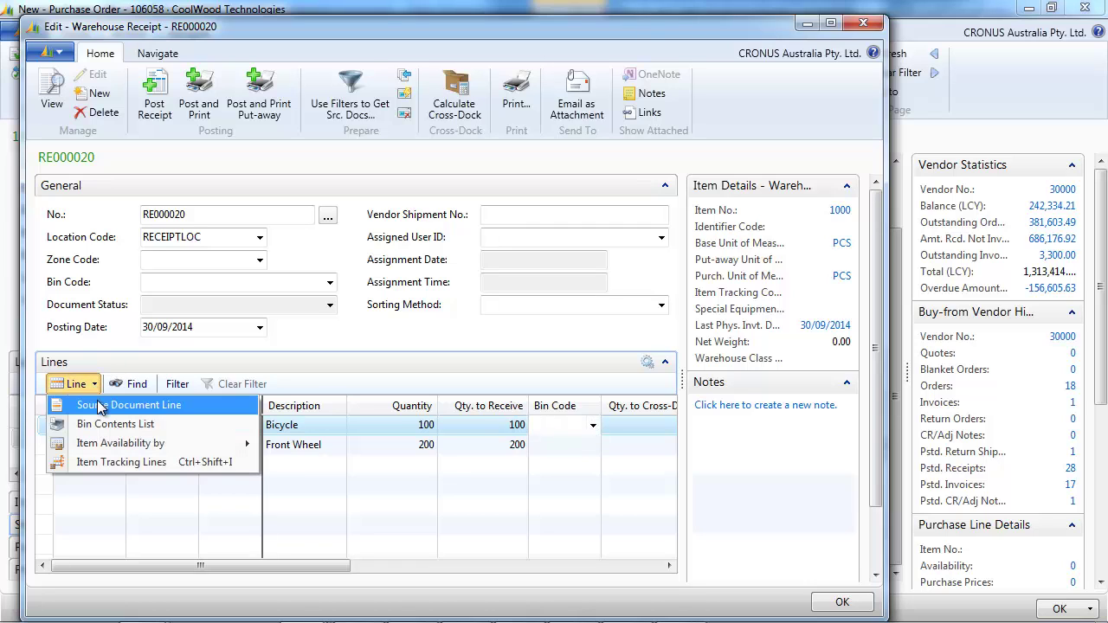
left_click(97, 387)
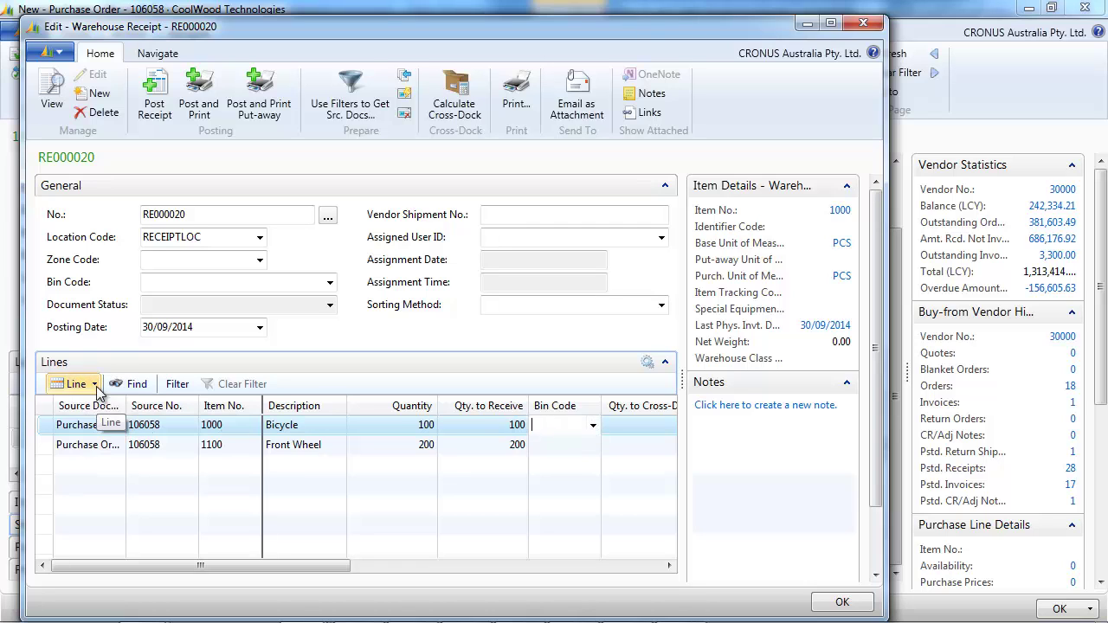
Post the RECEIPTLOC warehouse receipt and dismiss the posting message.
left_click(152, 104)
left_click(442, 355)
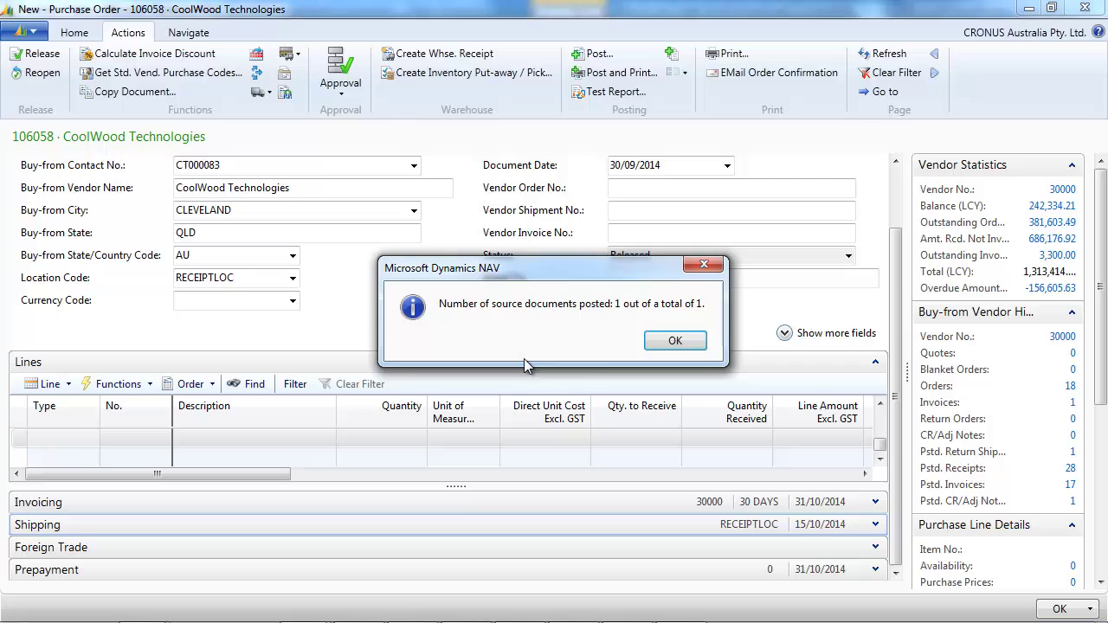
left_click(671, 344)
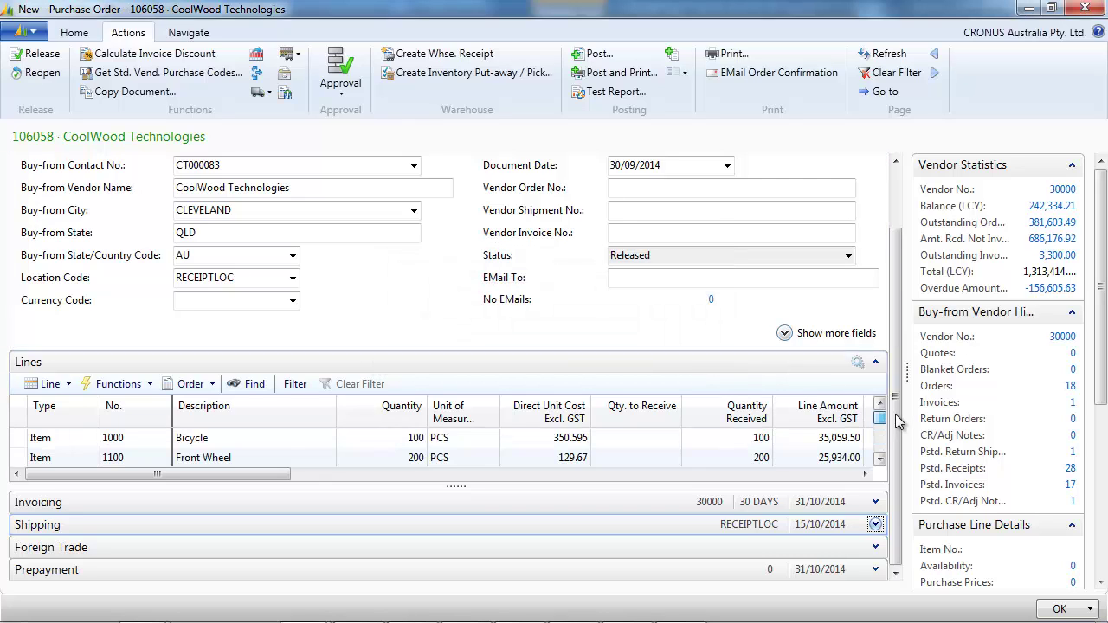
Leave the received purchase order and open the Warehouse Receipts list under Warehouse Planning & Execution.
left_click(1071, 12)
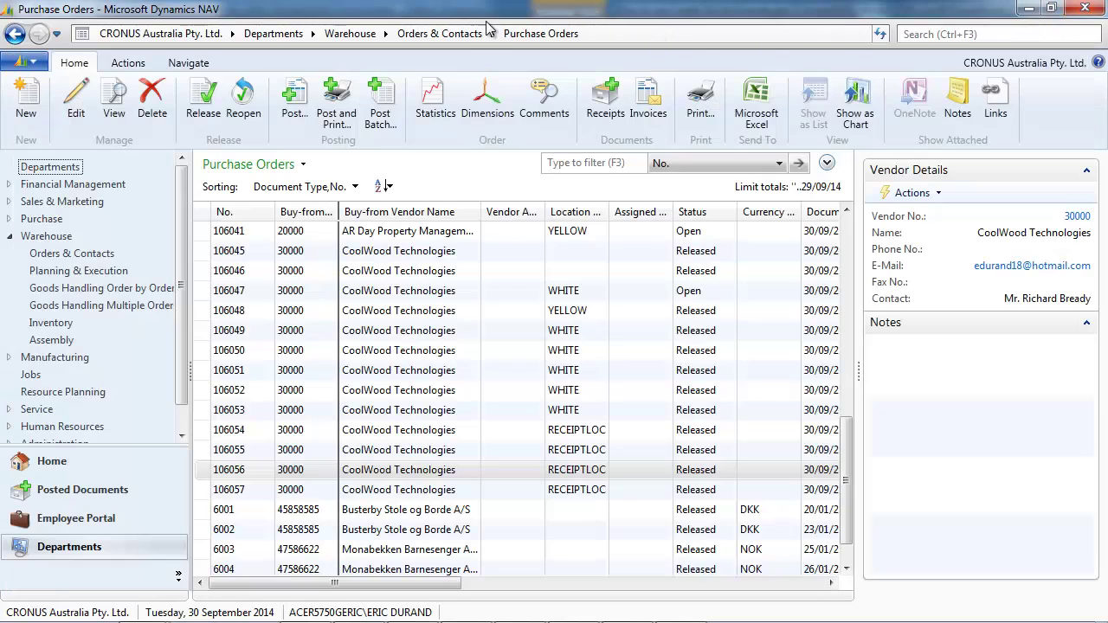
left_click(384, 34)
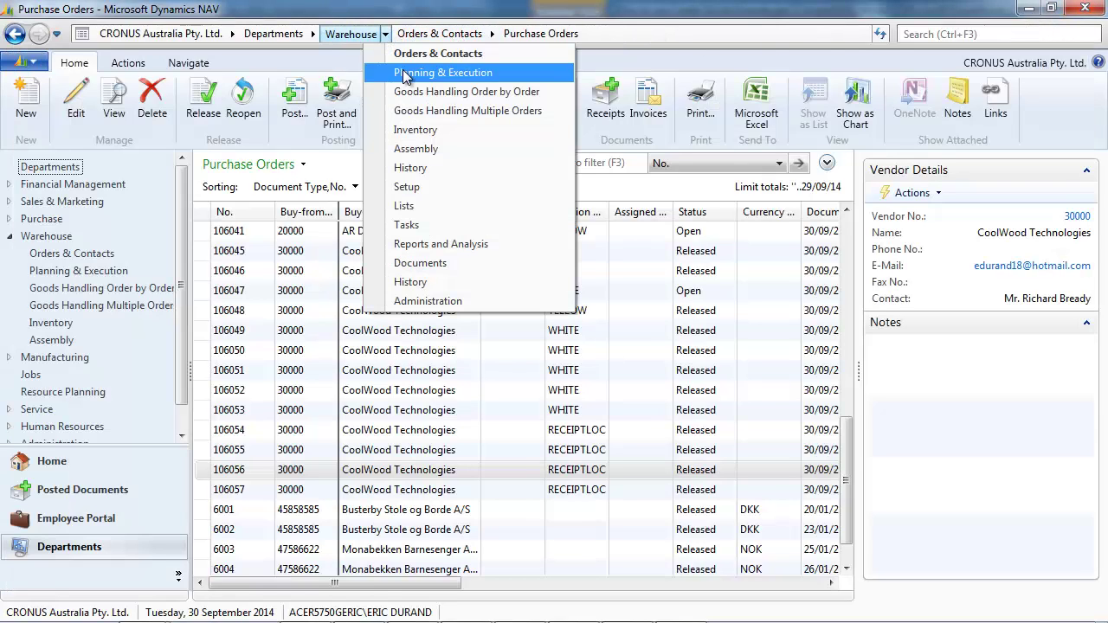
left_click(402, 69)
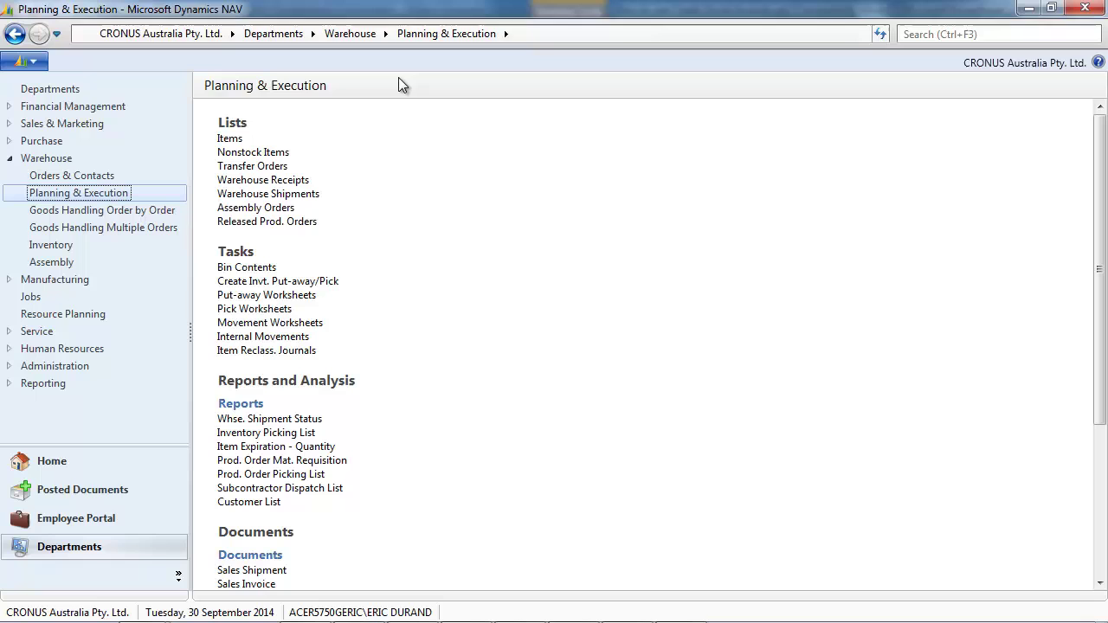
left_click(293, 182)
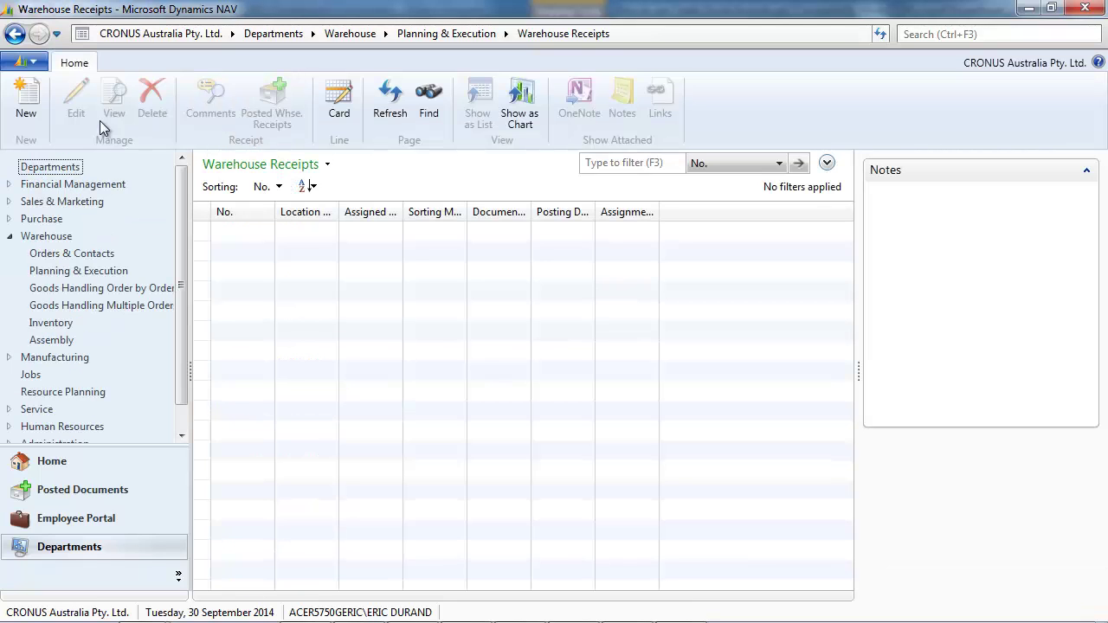
Create a new warehouse receipt with location code RECEIPTLOC and maximize its window.
left_click(13, 113)
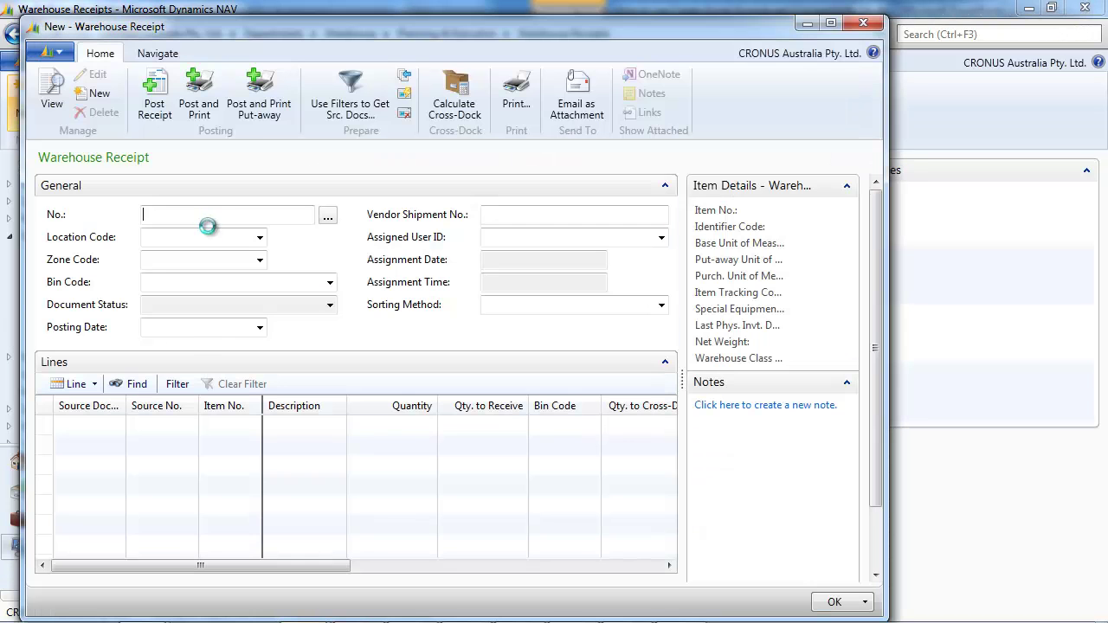
left_click(212, 239)
type("RECEIPTLOC")
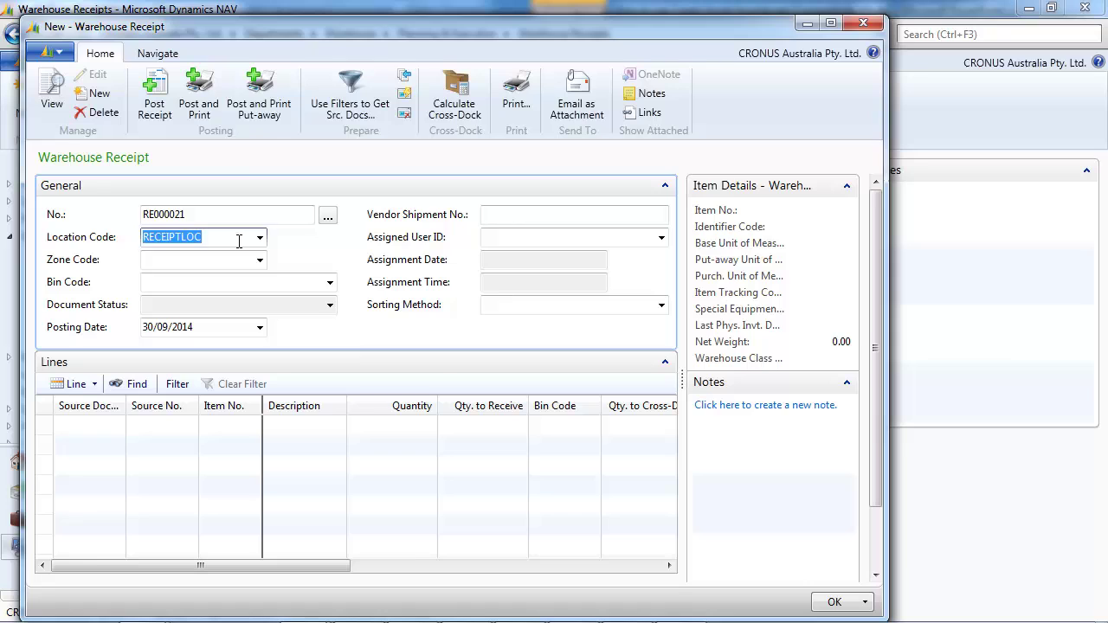
key("Tab")
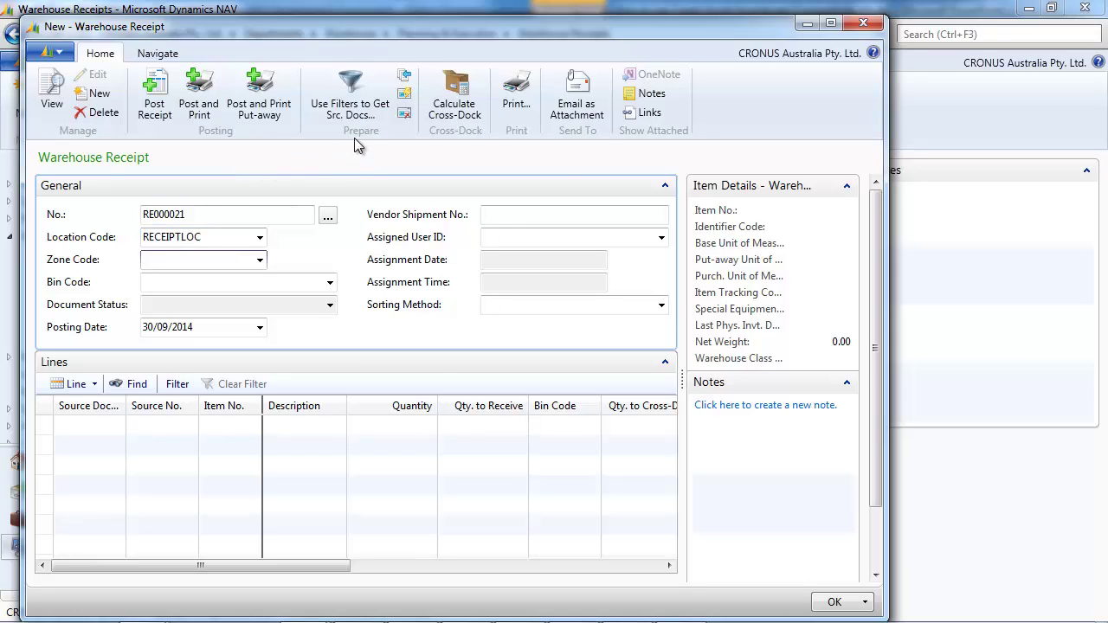
left_click(830, 24)
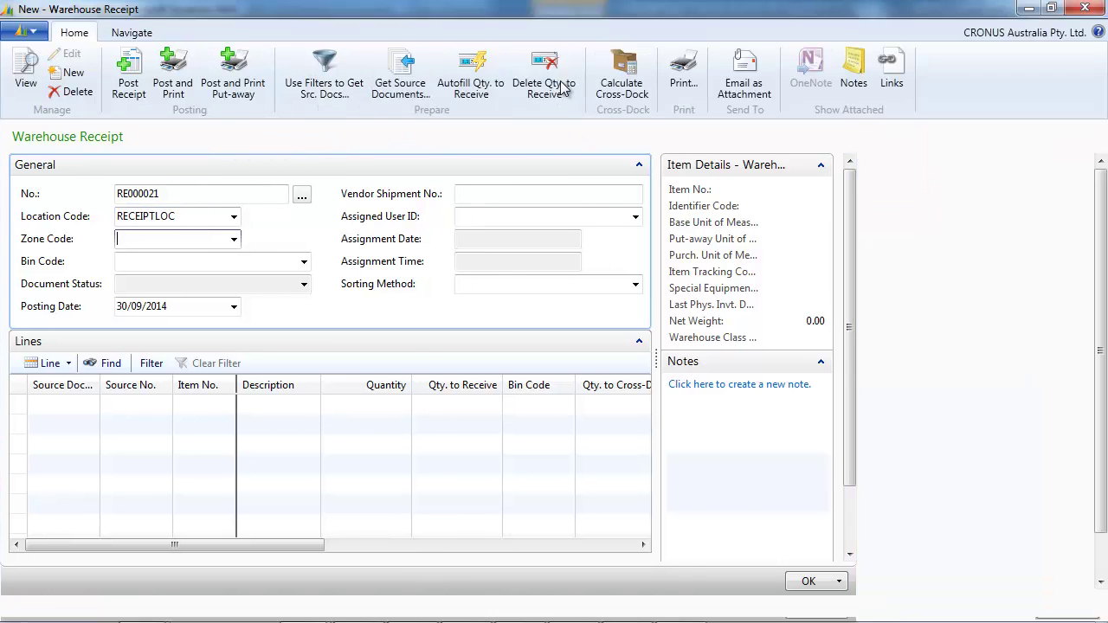
Get both CoolWood Technologies purchase orders, expected 25/10/2014 and 28/10/2014, as source documents for the RECEIPTLOC receipt.
left_click(408, 73)
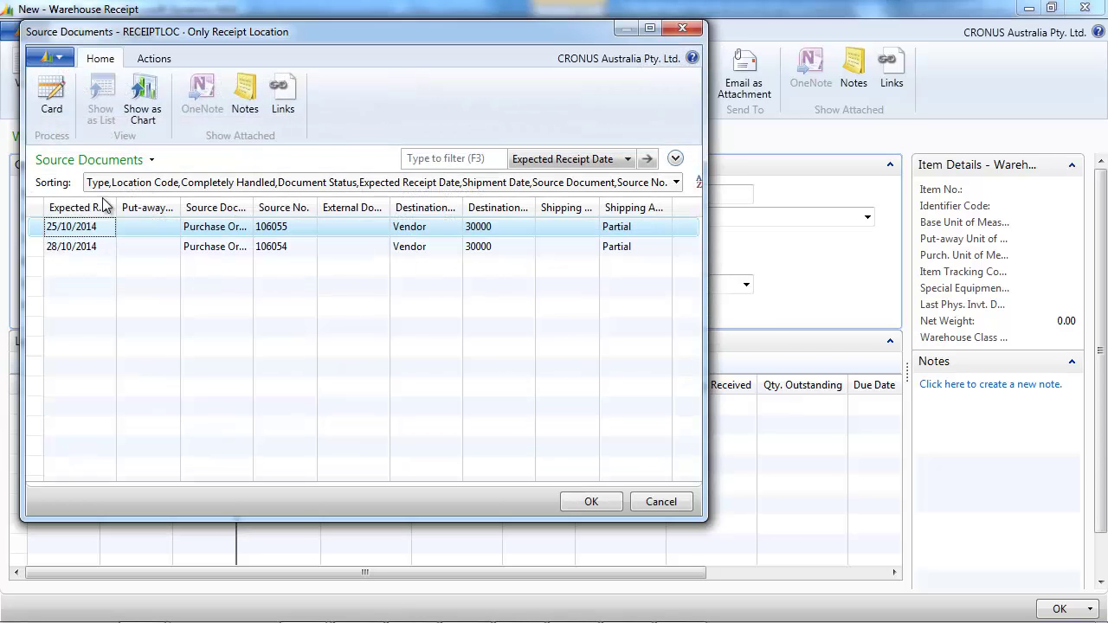
left_click(38, 246)
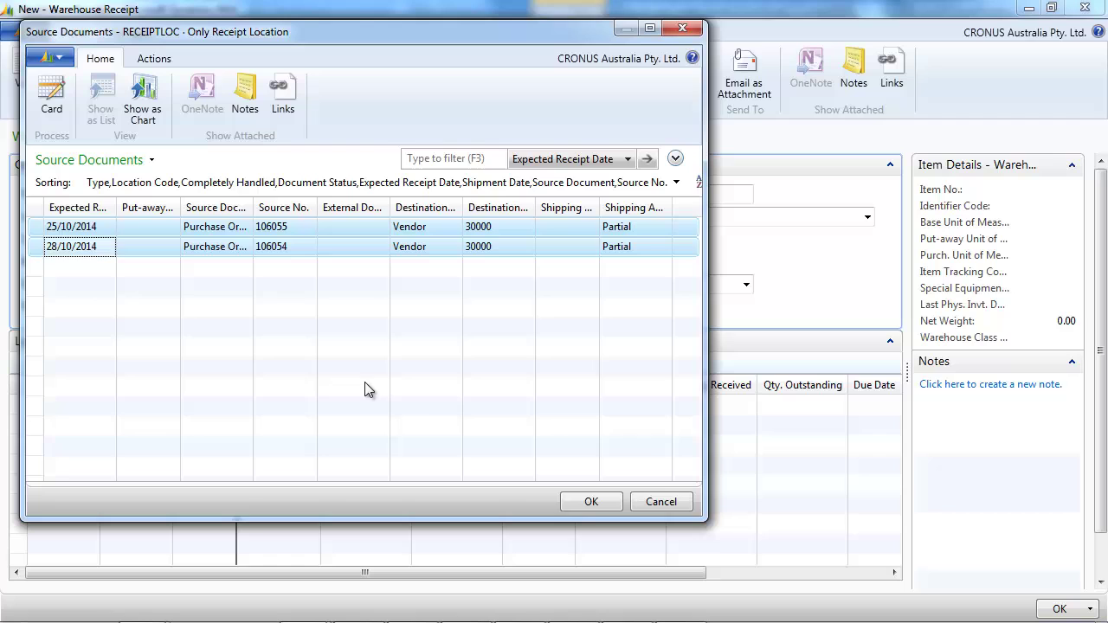
left_click(591, 504)
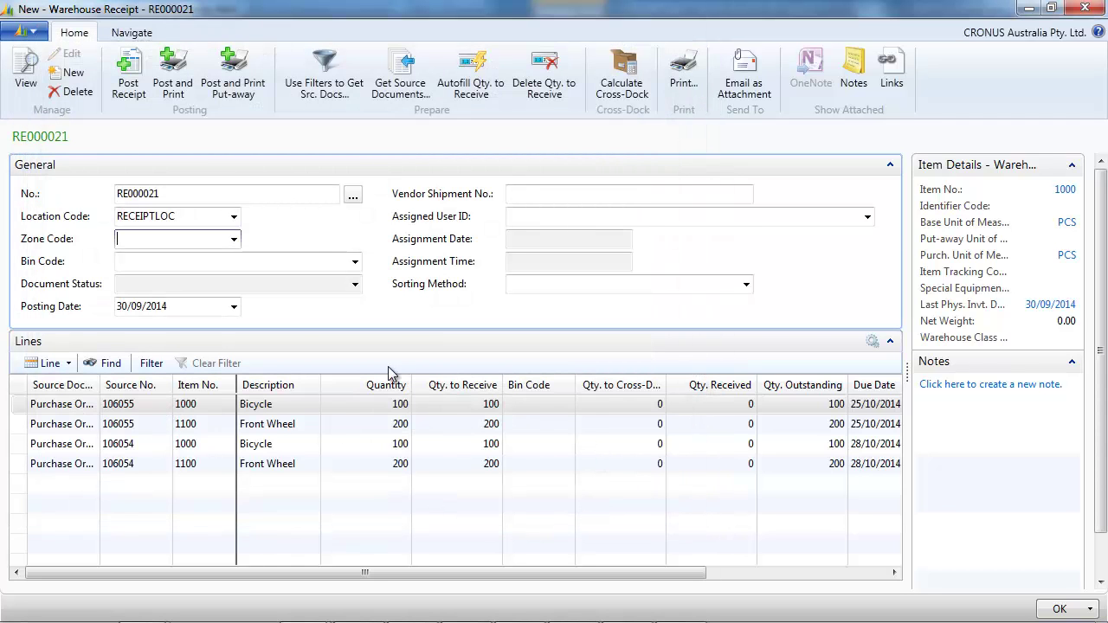
Post the combined RECEIPTLOC warehouse receipt, confirming the posting and dismissing the message.
left_click(130, 87)
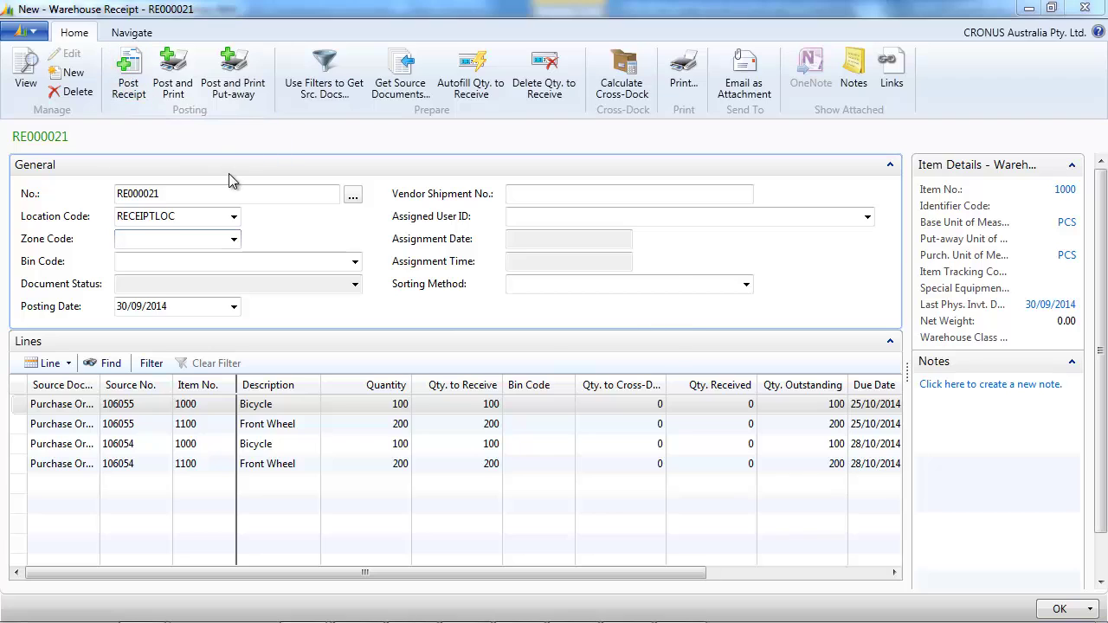
left_click(546, 342)
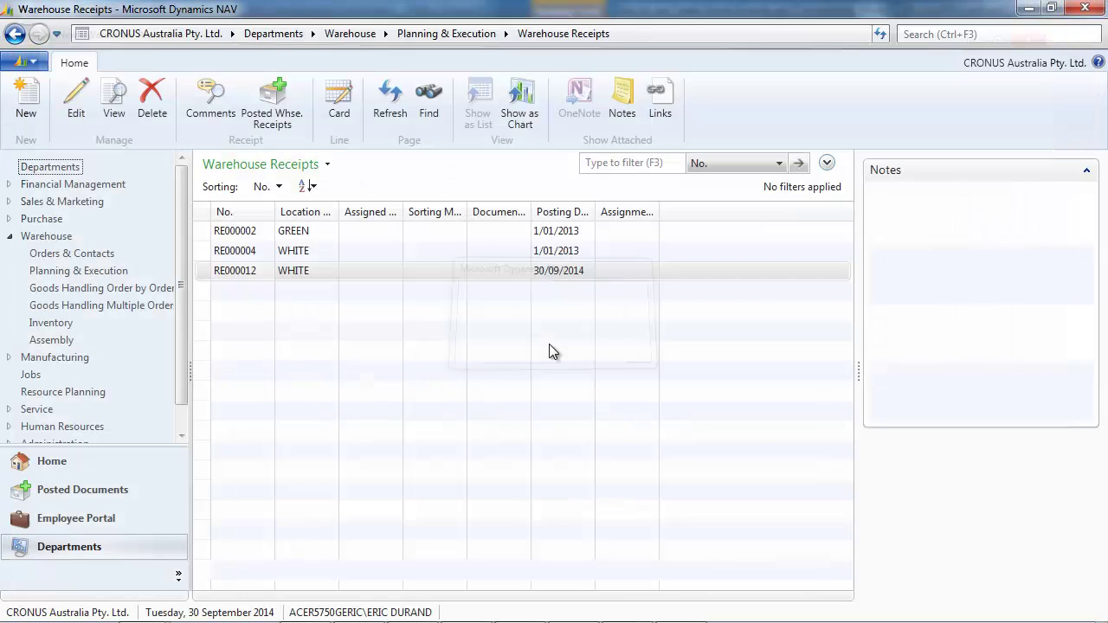
left_click(674, 343)
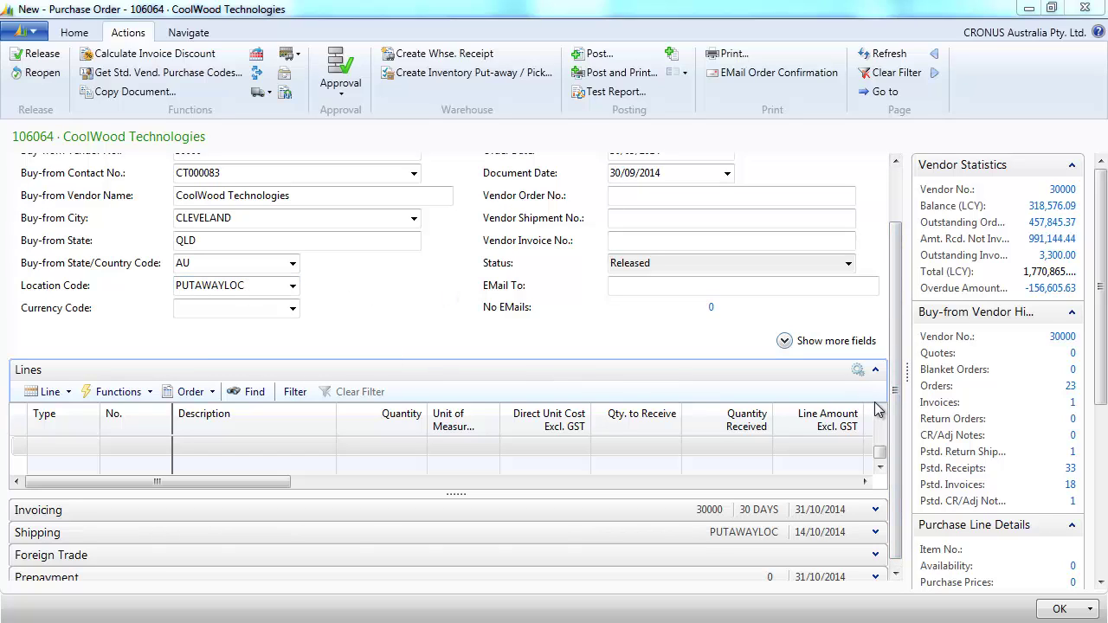
Create an inventory put-away from the released CoolWood Technologies purchase order at PUTAWAYLOC and dismiss the message.
left_click_drag(879, 452, 504, 101)
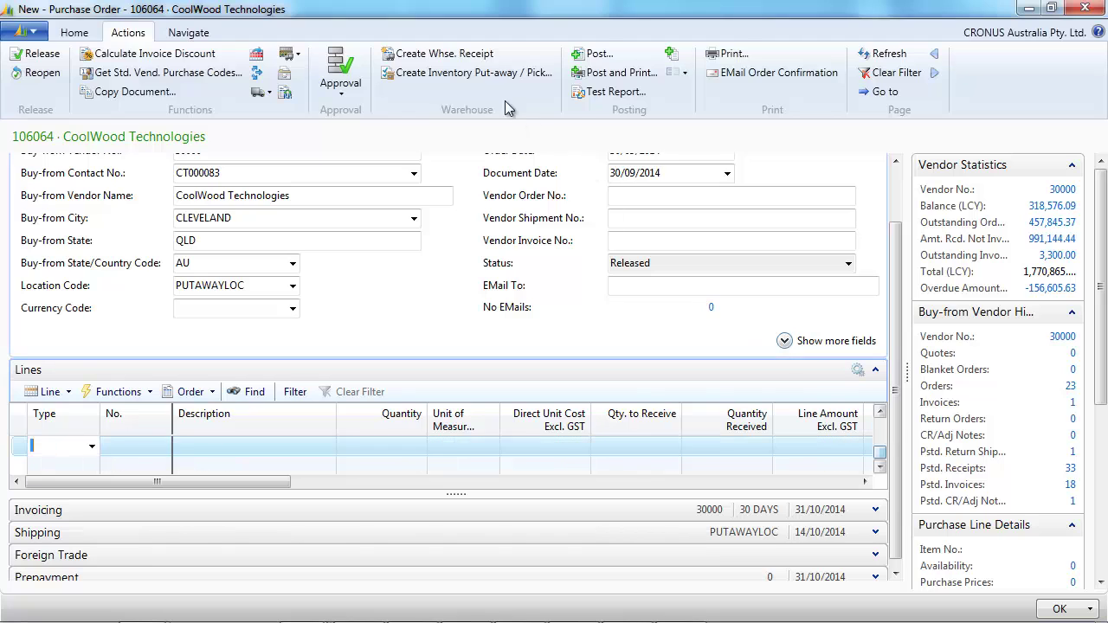
left_click(462, 72)
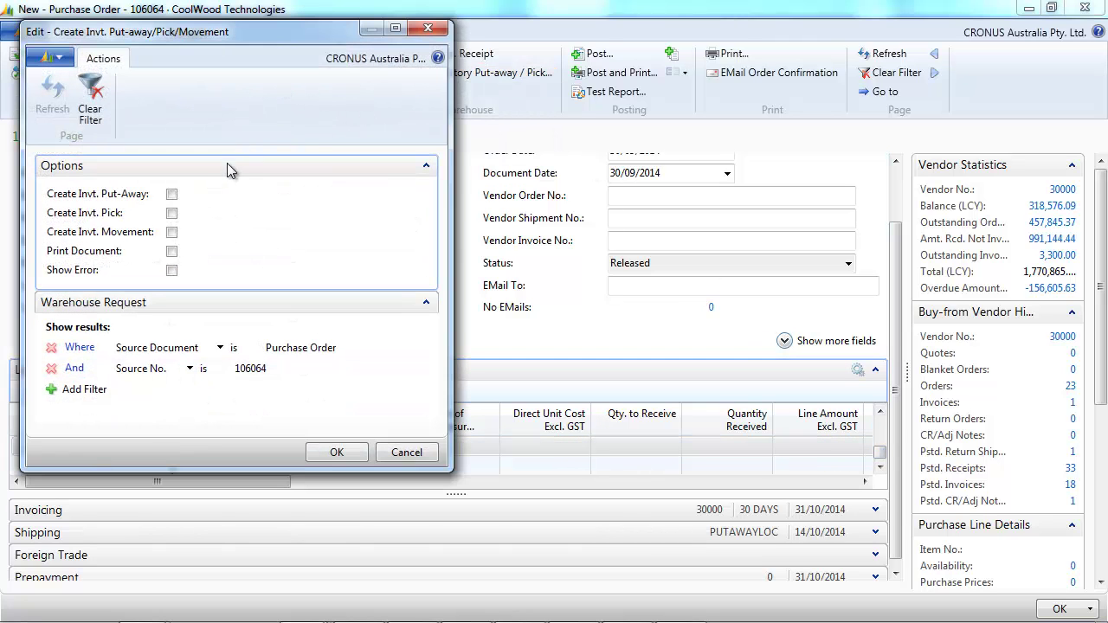
left_click(172, 195)
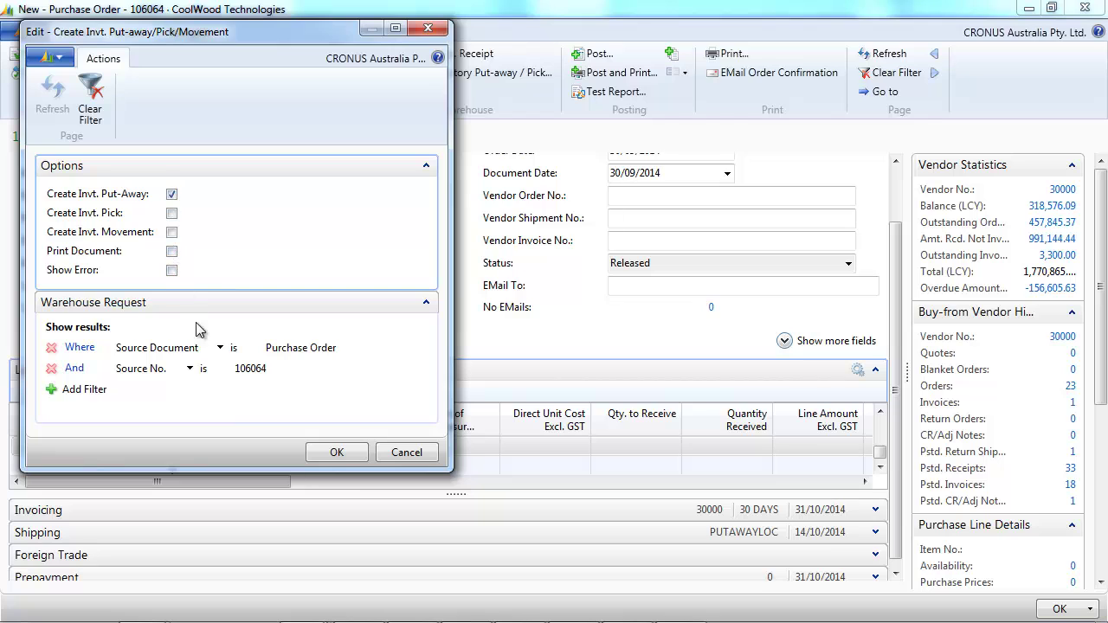
left_click(348, 454)
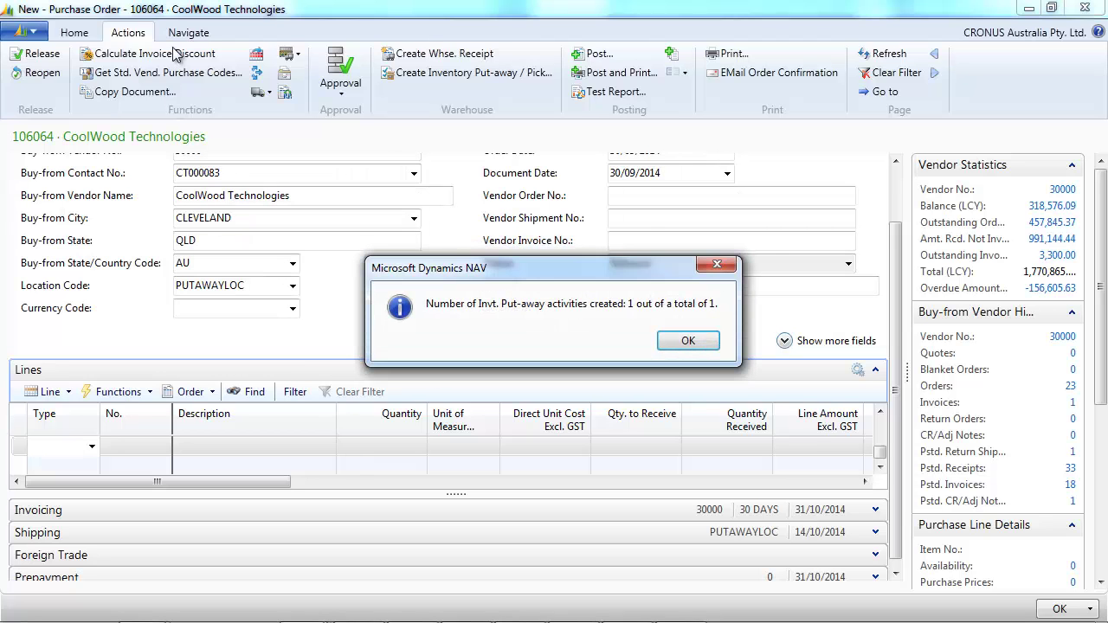
left_click(688, 341)
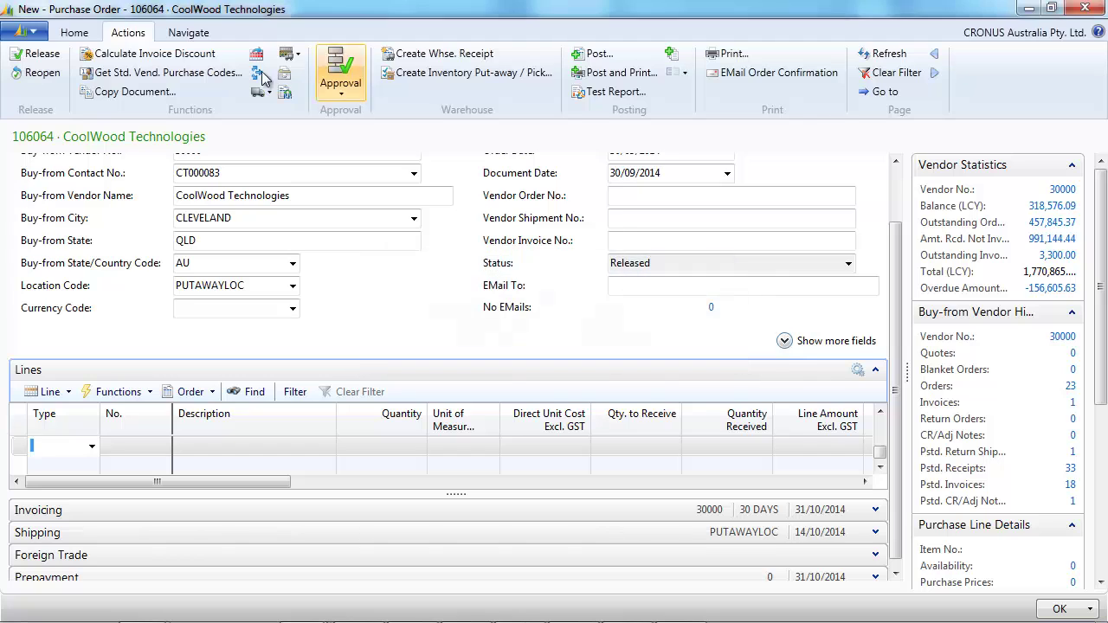
Open the order's inventory put-away card and check the Bicycle line's bin code and the Split Line function.
left_click(208, 36)
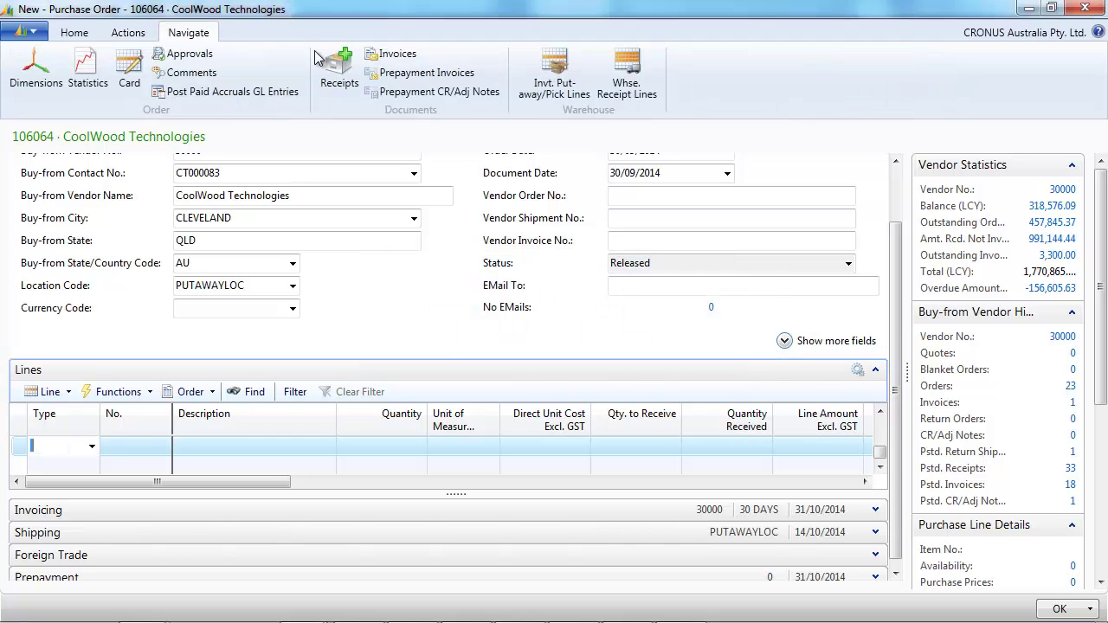
left_click(554, 80)
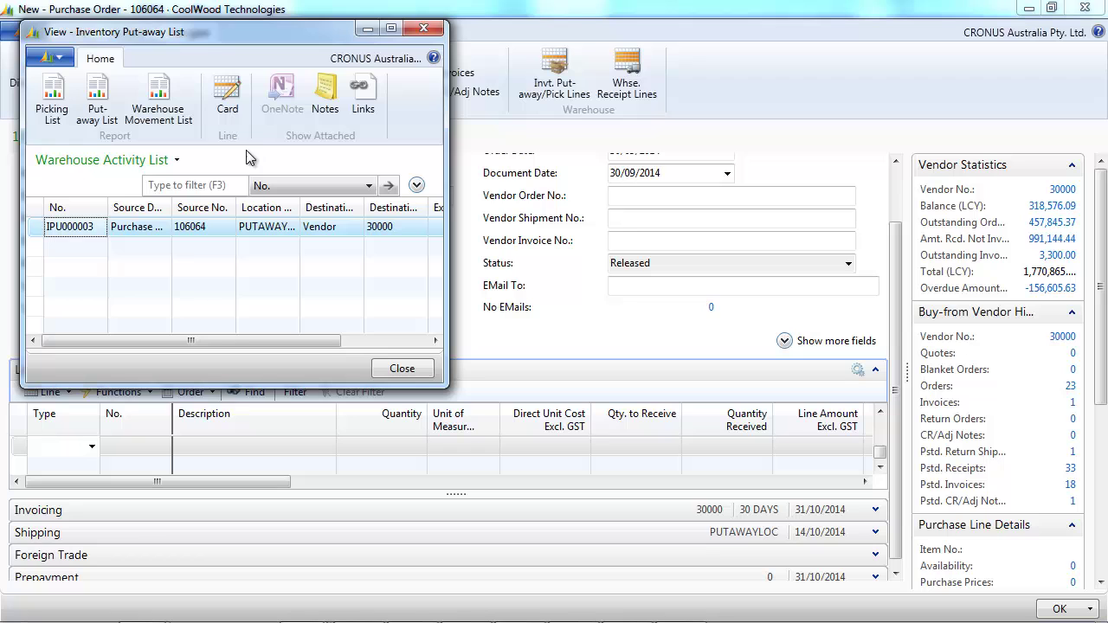
left_click(228, 97)
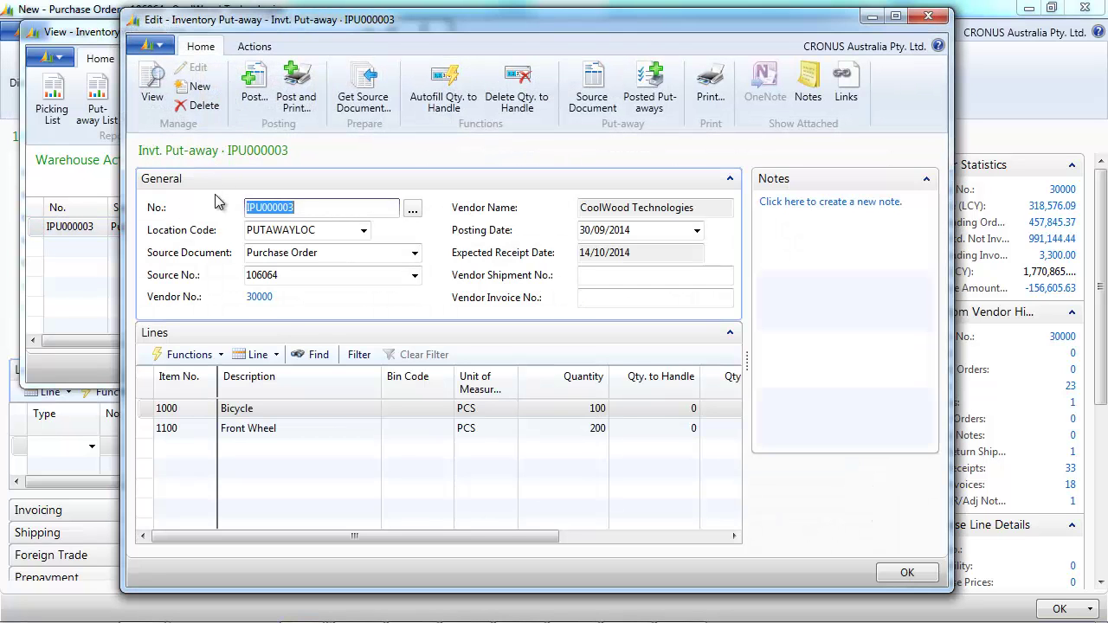
left_click(433, 407)
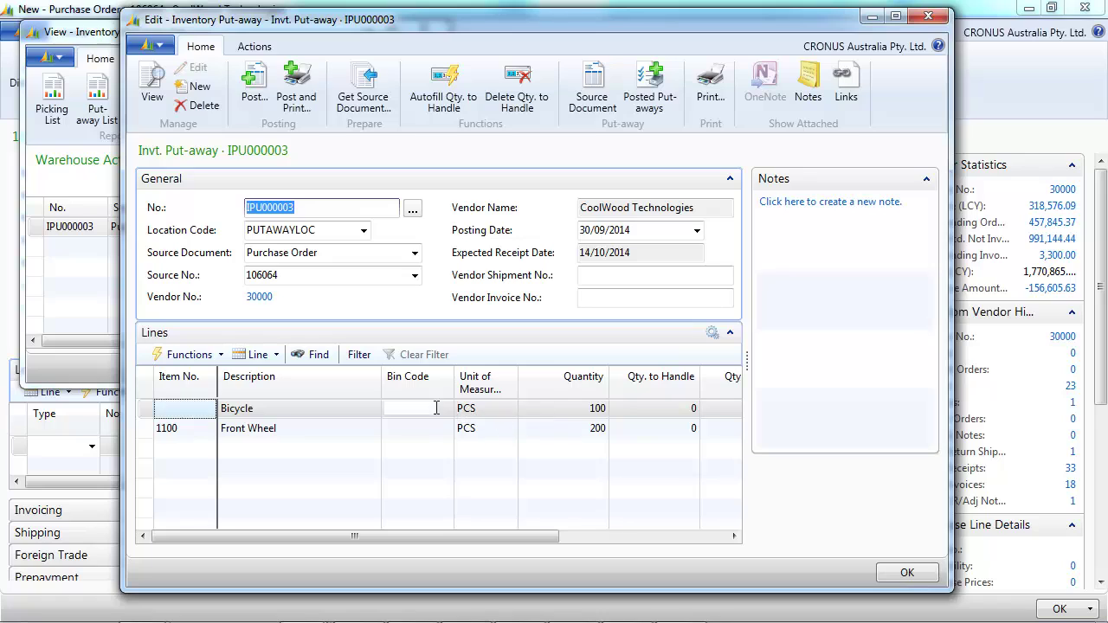
left_click(218, 355)
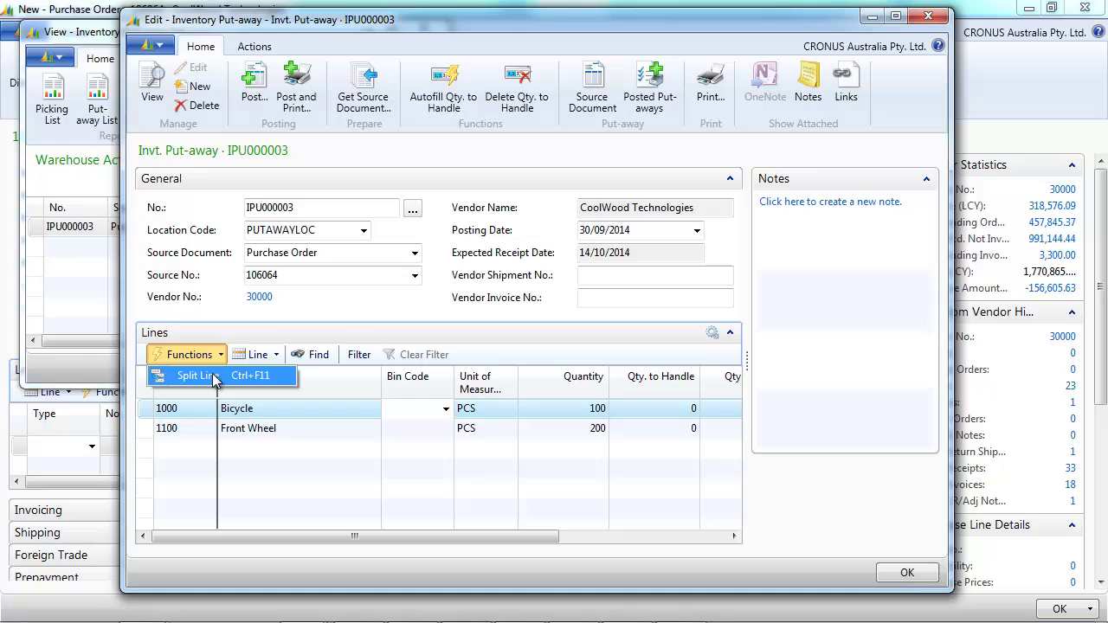
key("Escape")
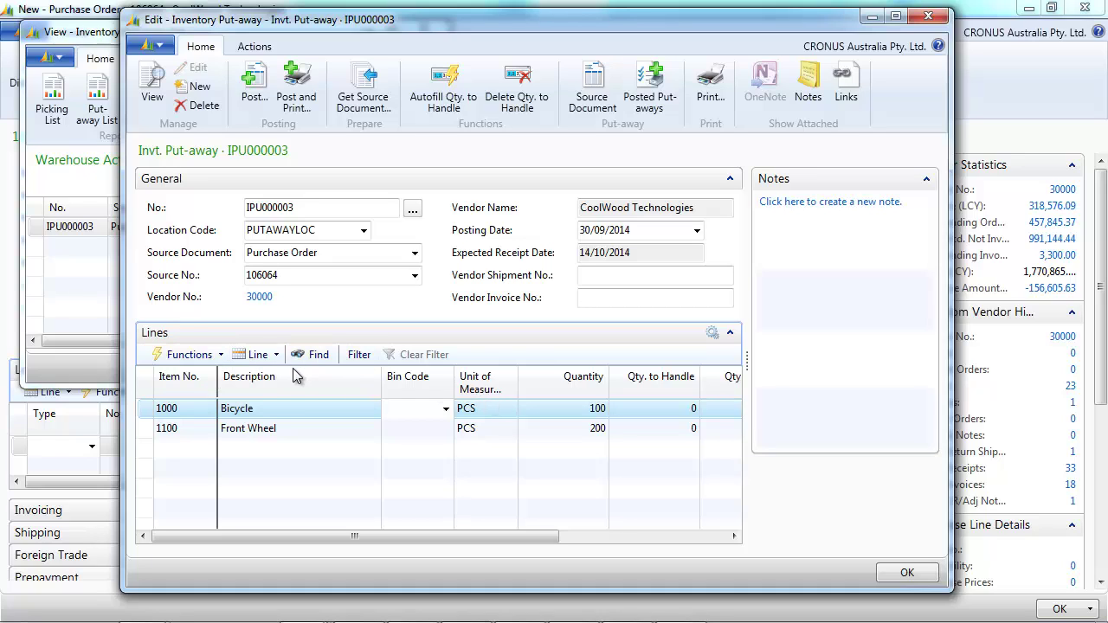
Autofill the quantities to handle on the inventory put-away and post it with the Receive option.
left_click(443, 90)
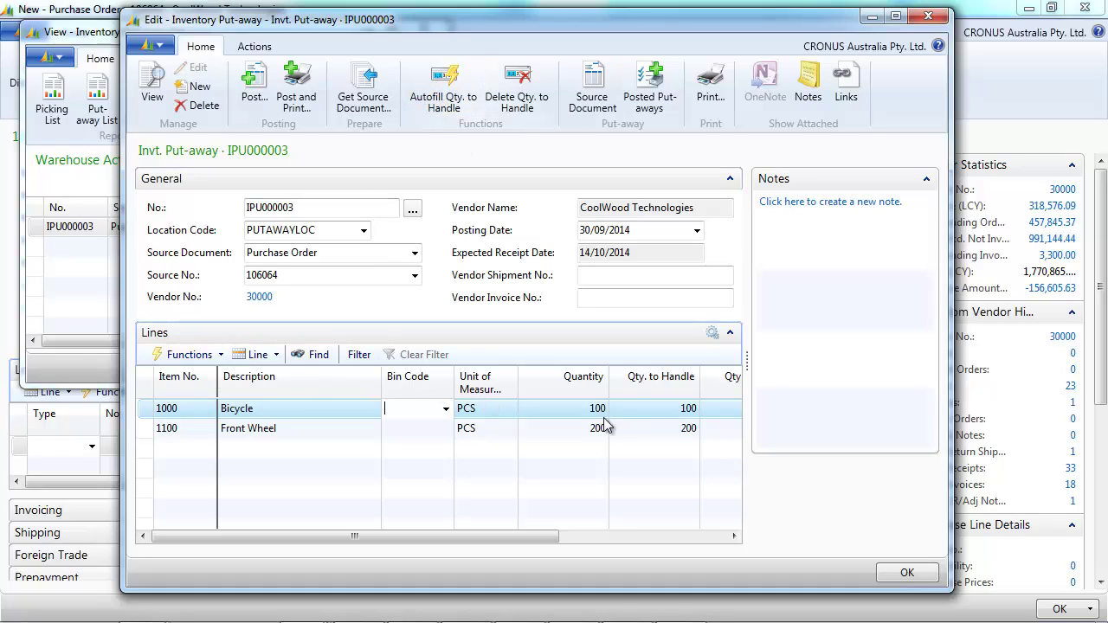
left_click(254, 87)
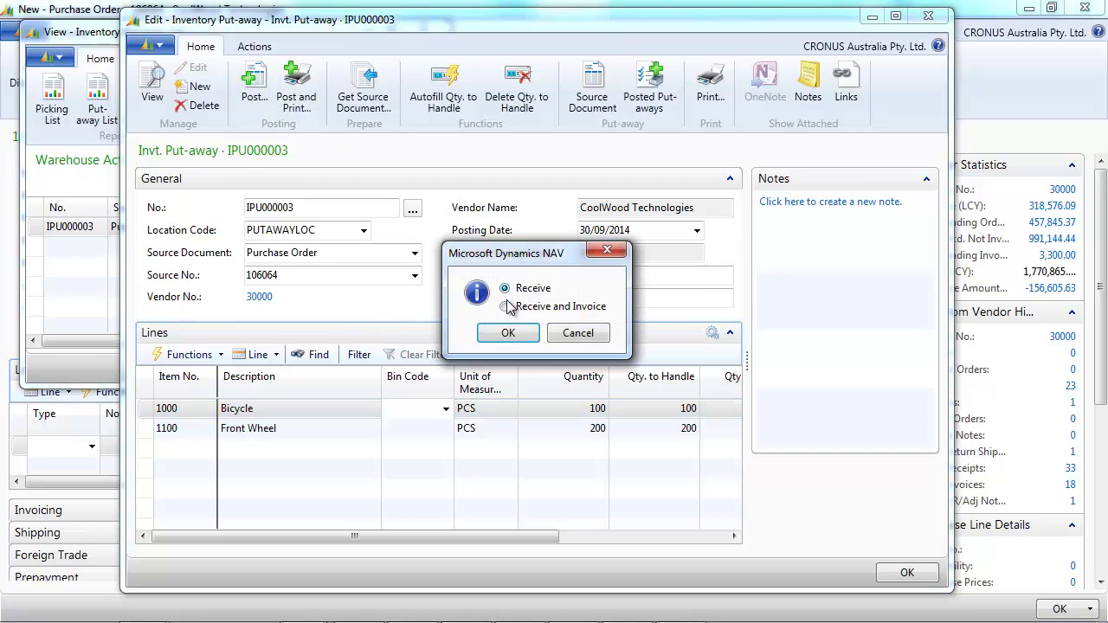
left_click(508, 333)
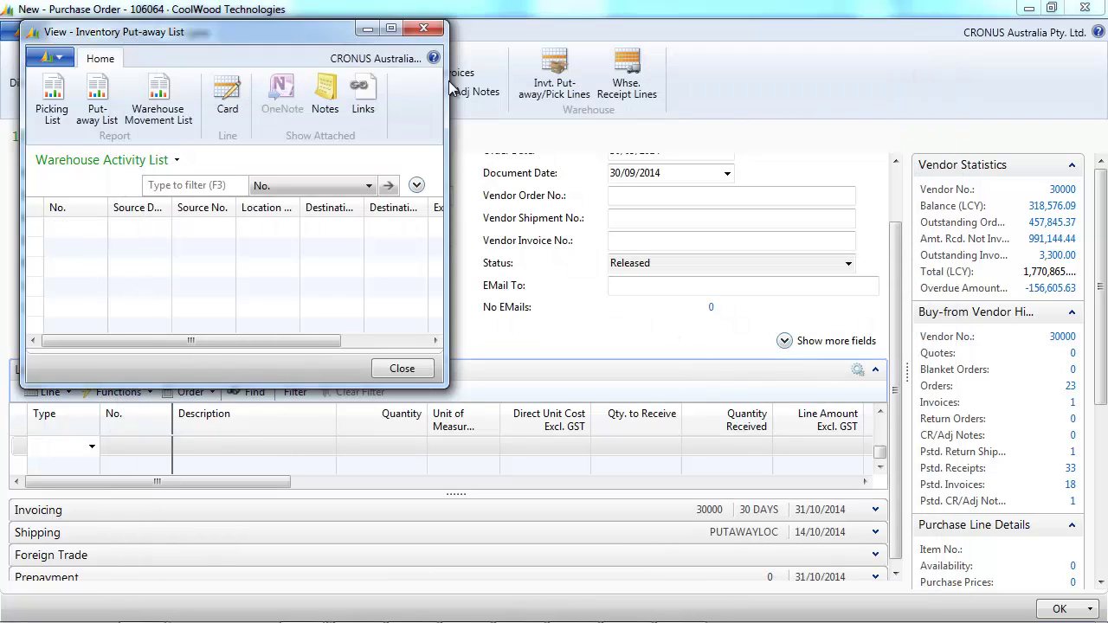
Close the put-away list, check the received quantities on the PUTAWAYLOC purchase order's lines, and close the order.
left_click(423, 31)
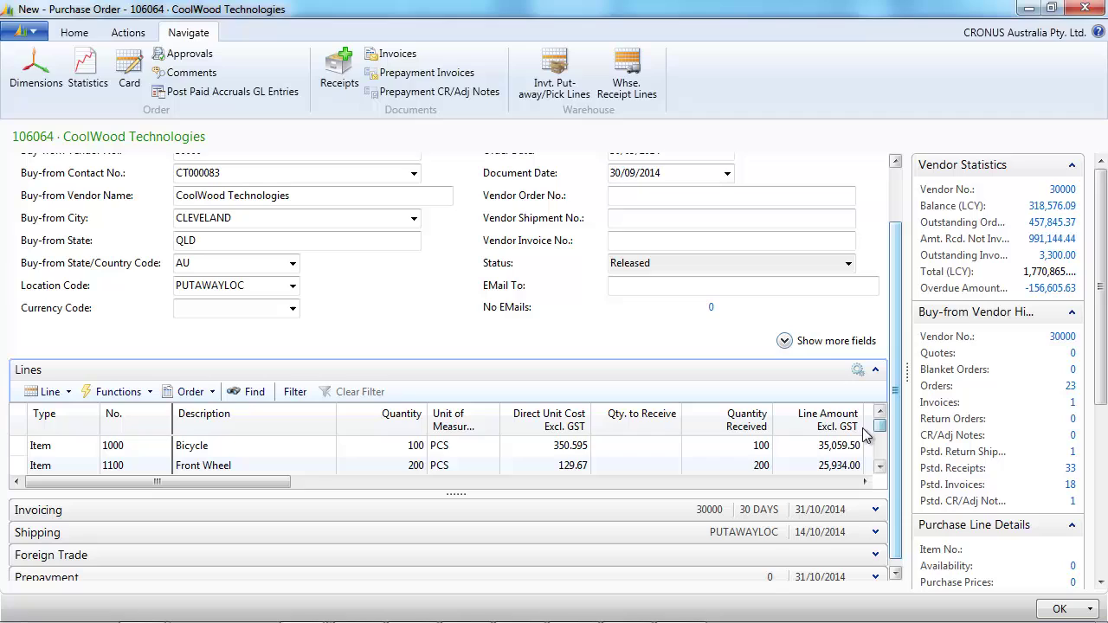
left_click_drag(878, 452, 884, 425)
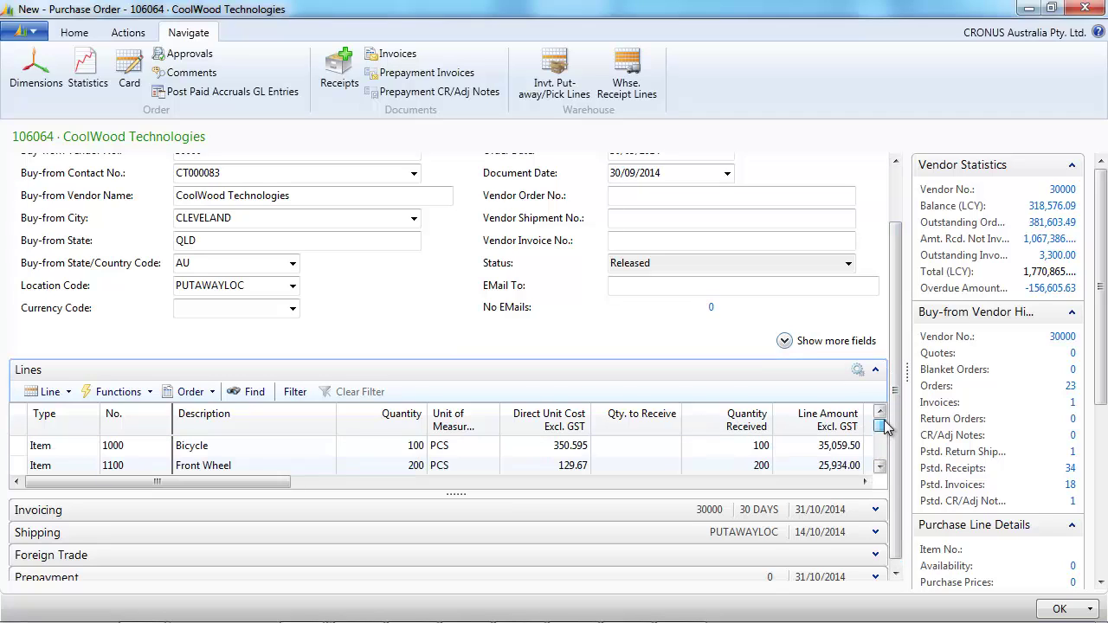
left_click(1084, 10)
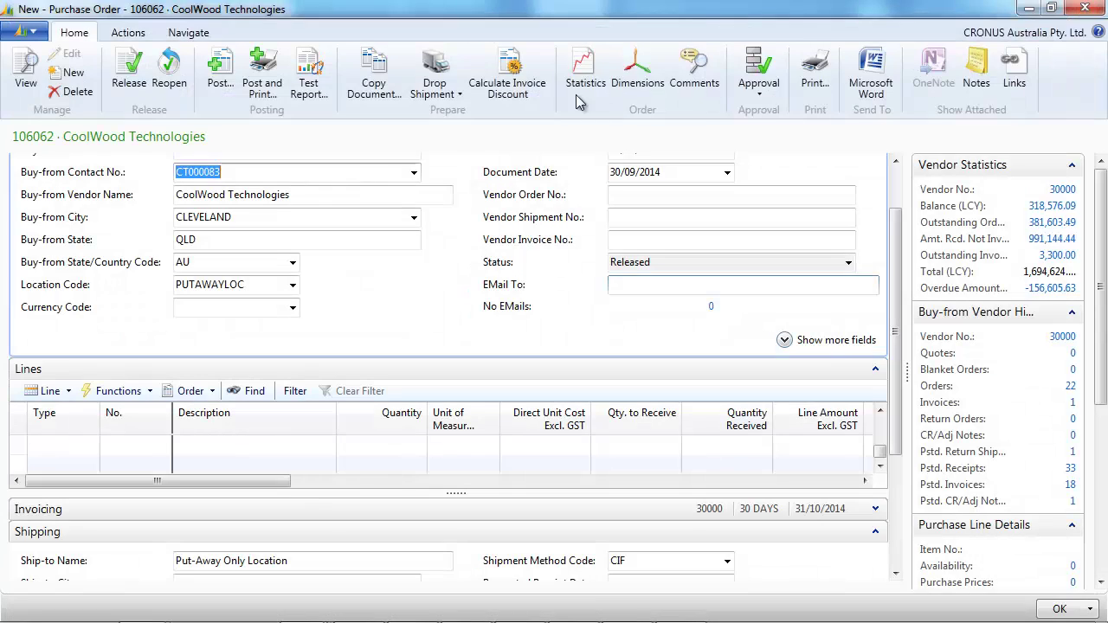
Close the other PUTAWAYLOC purchase order and open the Inventory Put-aways list under Goods Handling Order by Order.
left_click(1084, 10)
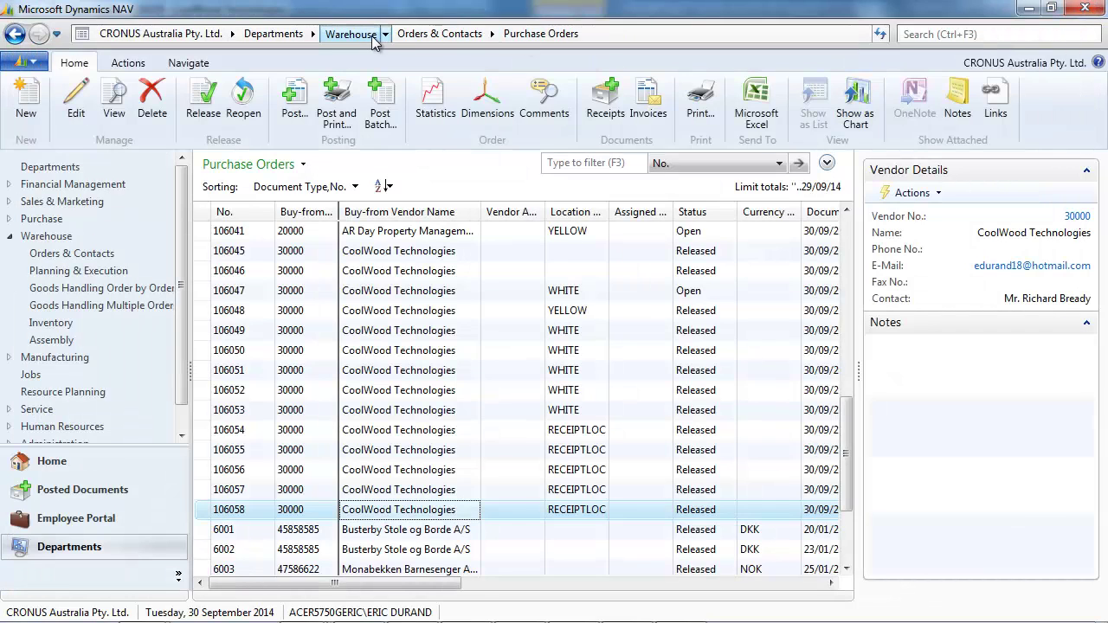
left_click(351, 35)
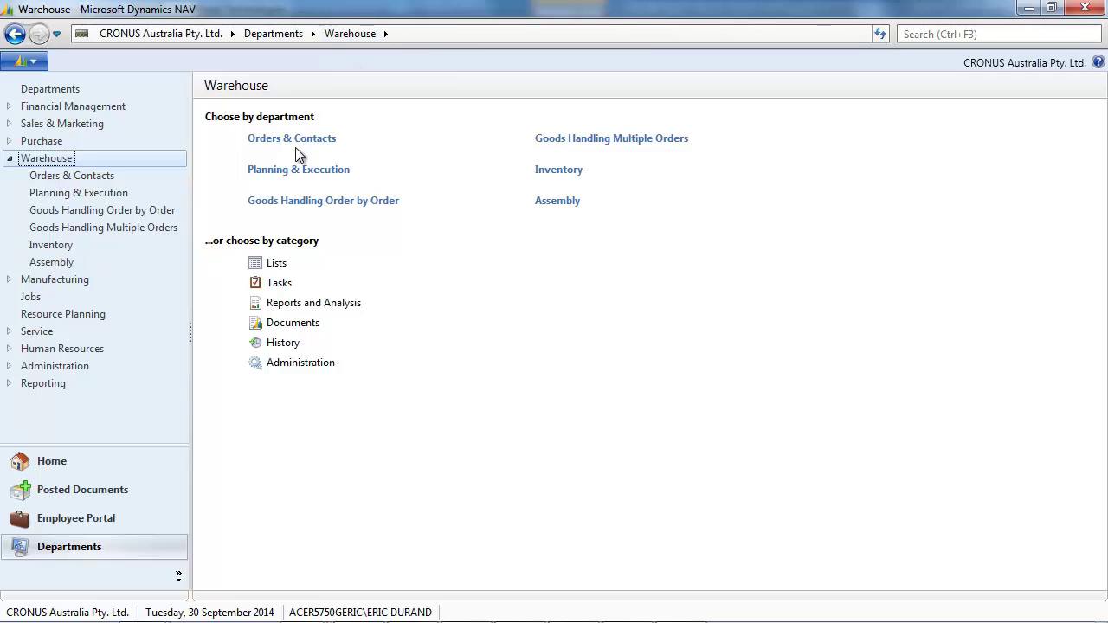
left_click(297, 203)
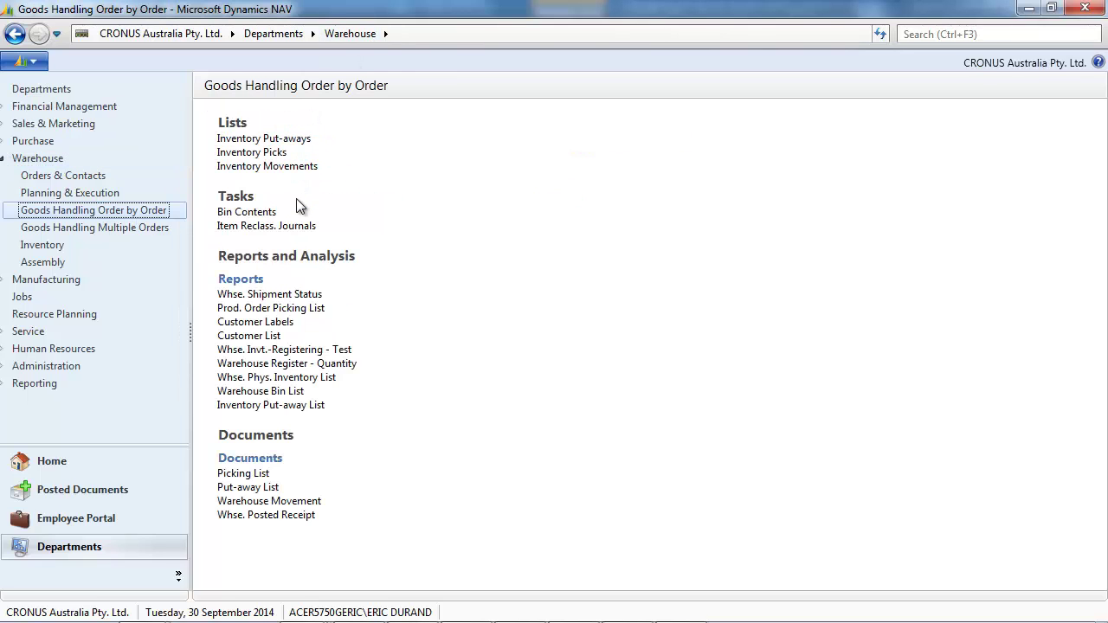
left_click(287, 140)
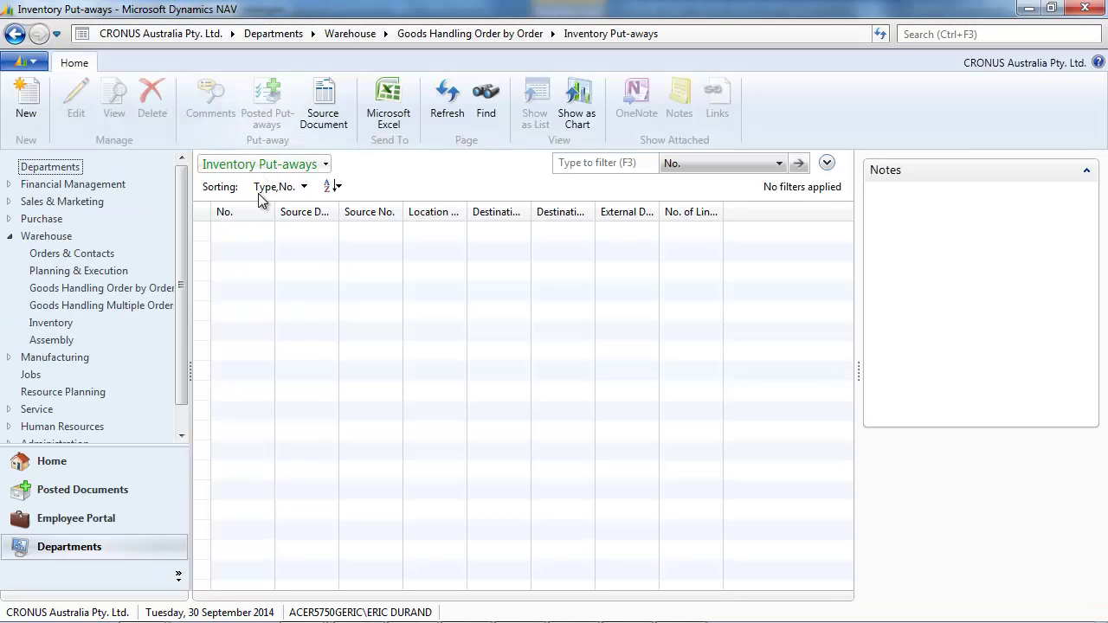
Create an inventory put-away for location PUTAWAYLOC and load the purchase order expected on 18/10/2014 as its source document.
left_click(34, 106)
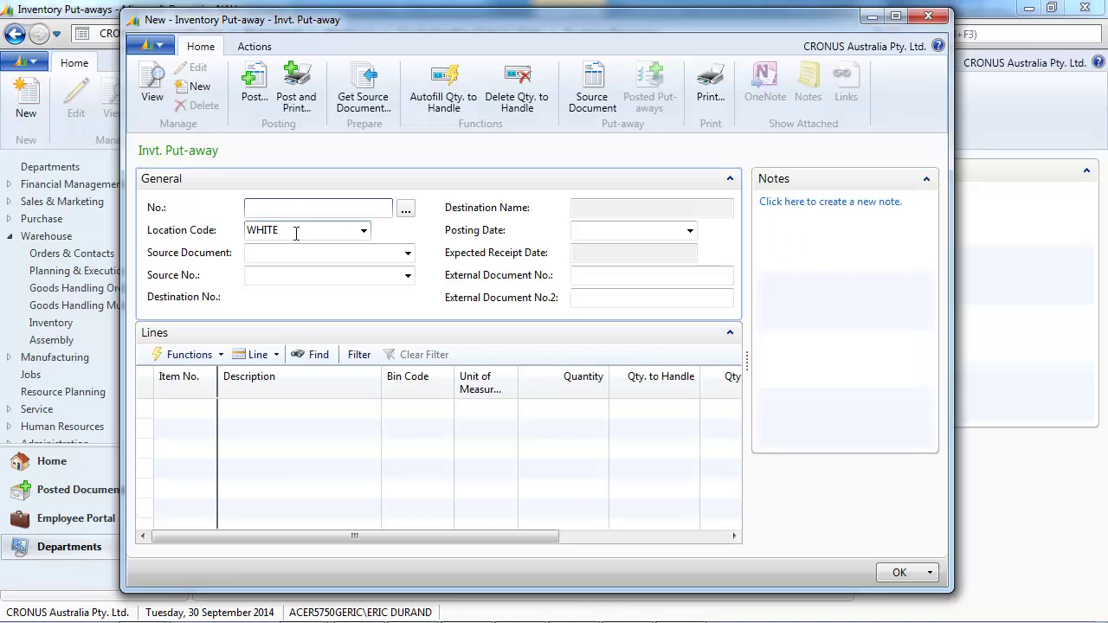
left_click(364, 230)
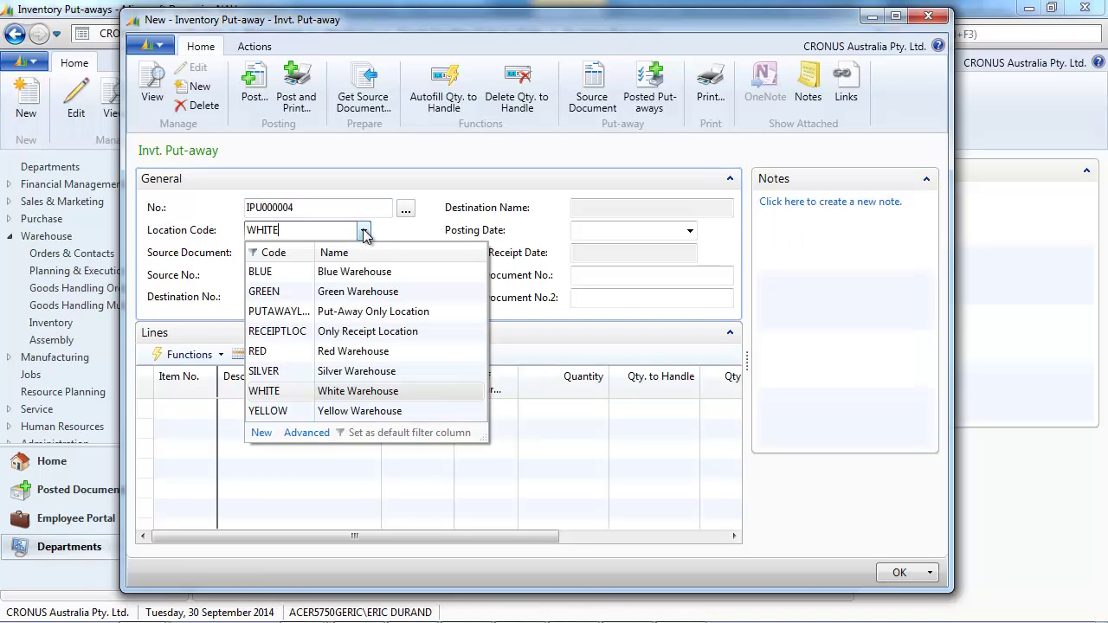
left_click(350, 311)
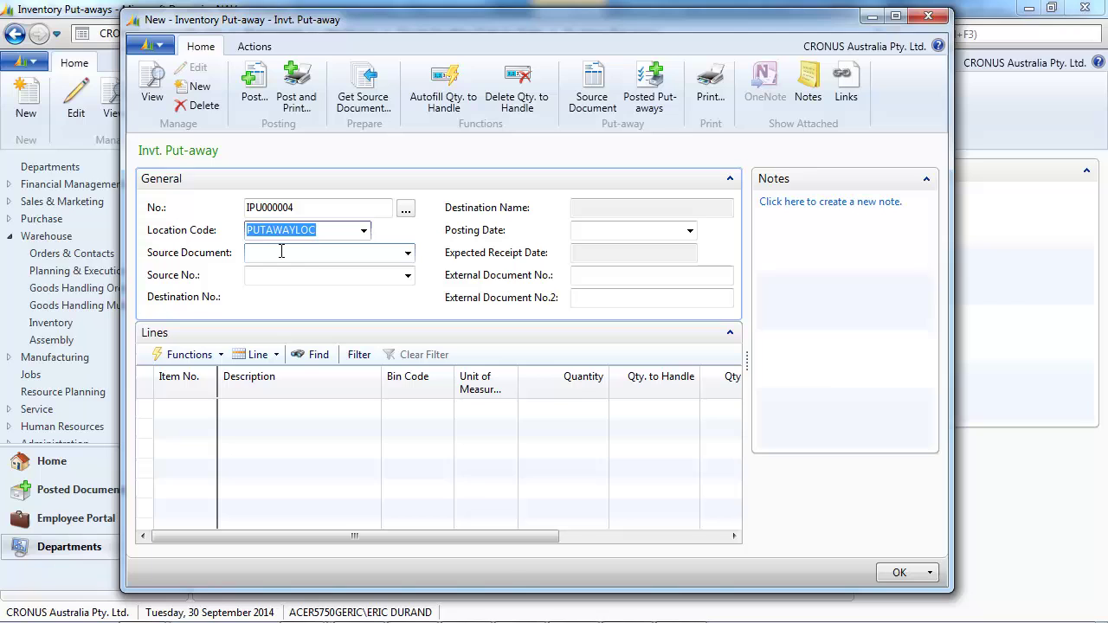
left_click(281, 251)
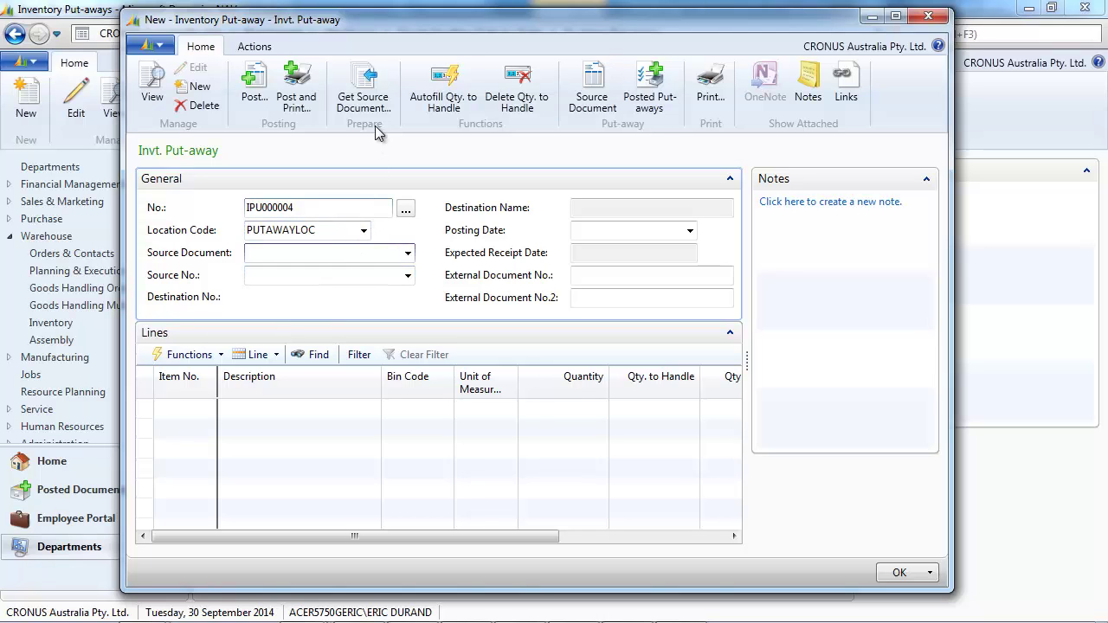
left_click(364, 94)
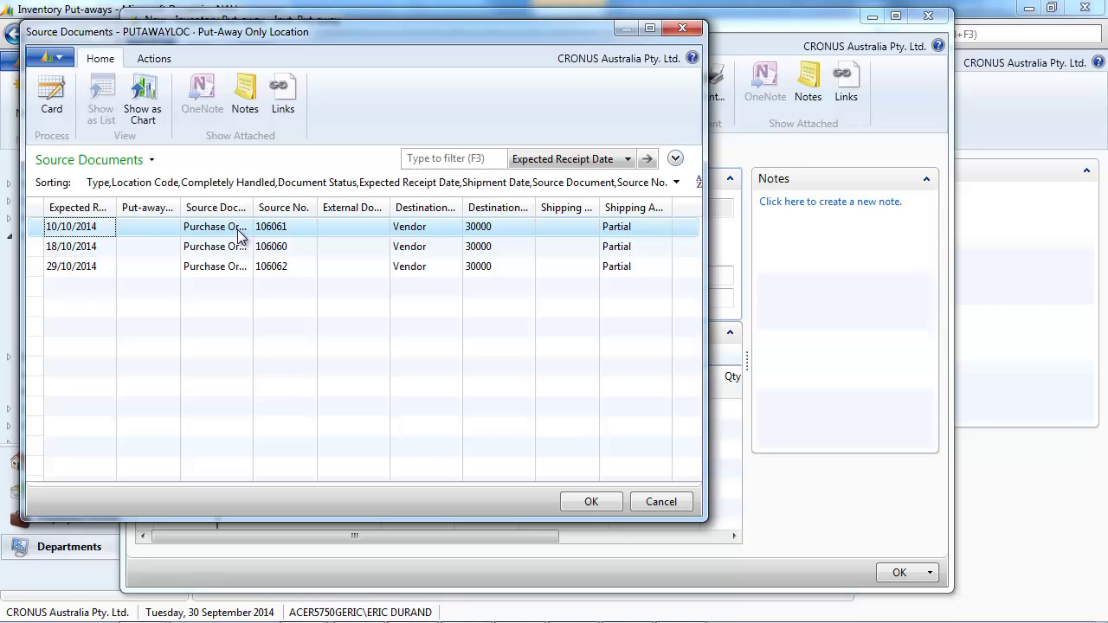
left_click(296, 247)
left_click(584, 503)
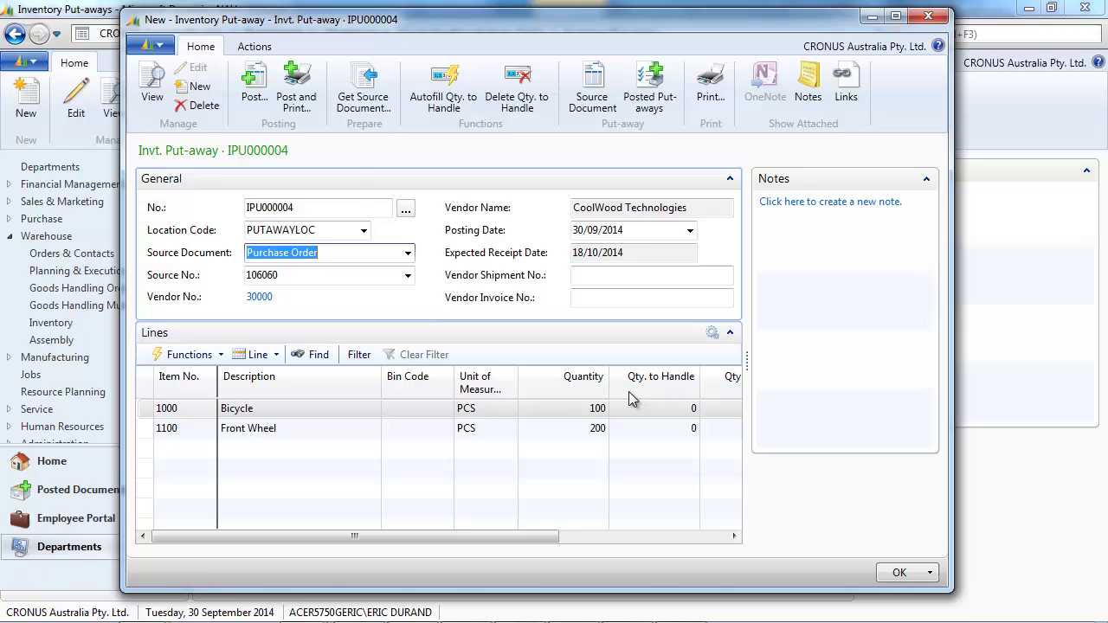
Autofill the quantities to handle on the new PUTAWAYLOC inventory put-away and post it with the Receive option.
left_click(426, 109)
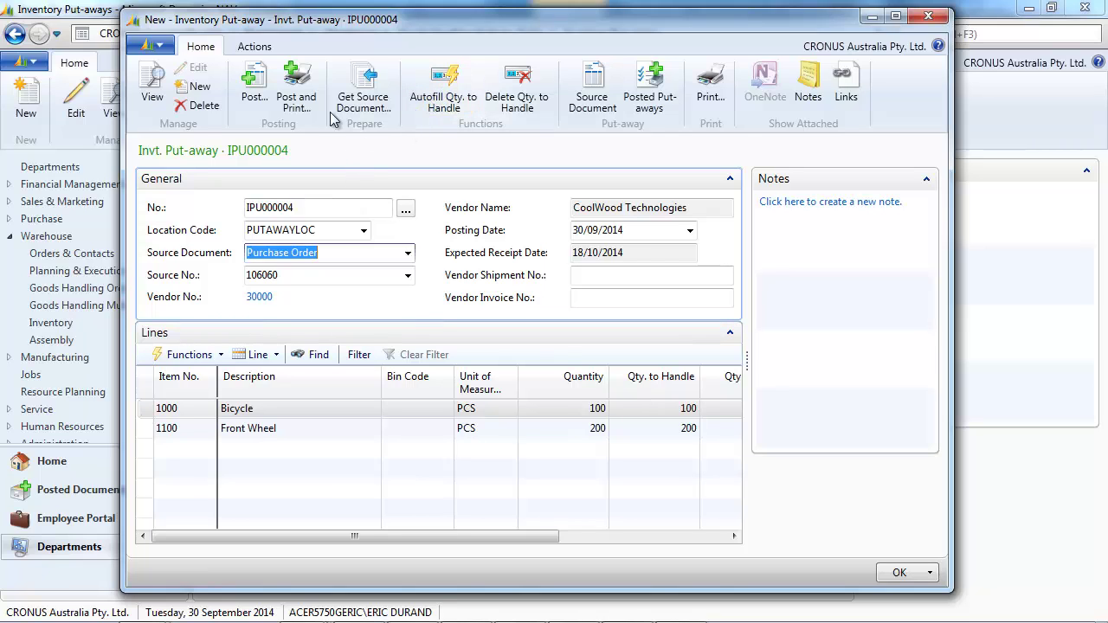
left_click(255, 86)
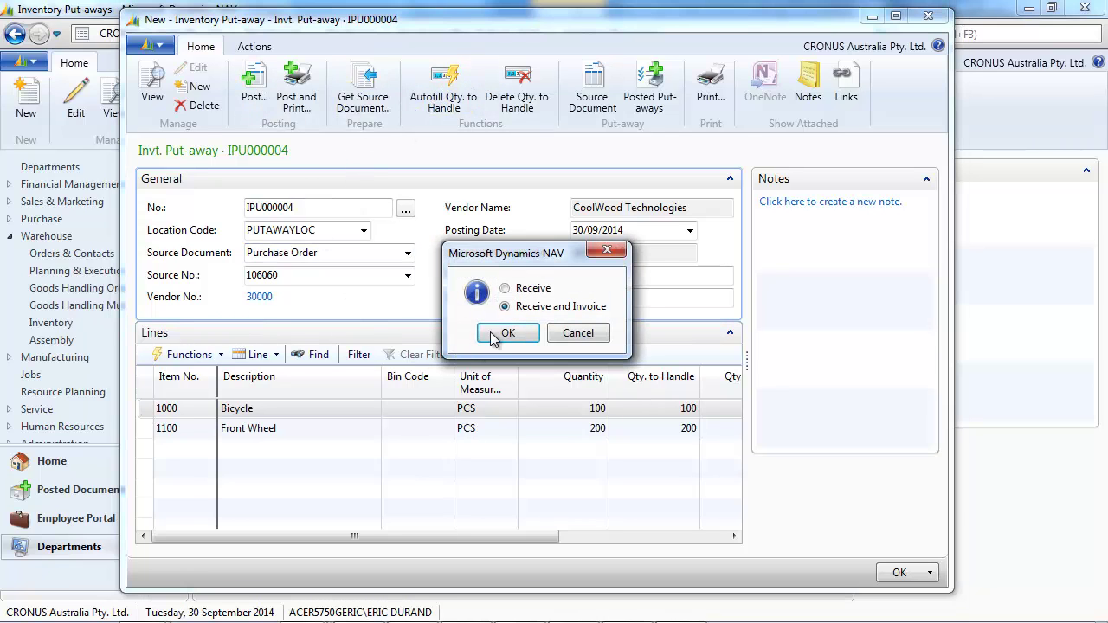
left_click(516, 293)
left_click(512, 335)
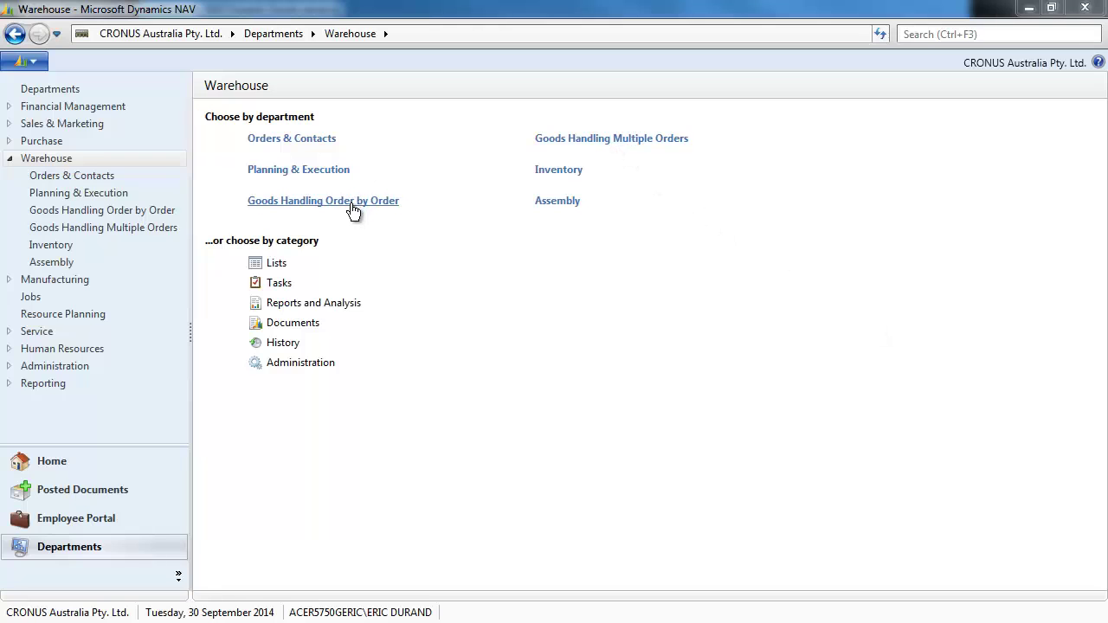
Search for "warehouse empl", open the Warehouse Employees setup to review the assigned locations, try inserting a line, and close the list.
left_click(923, 36)
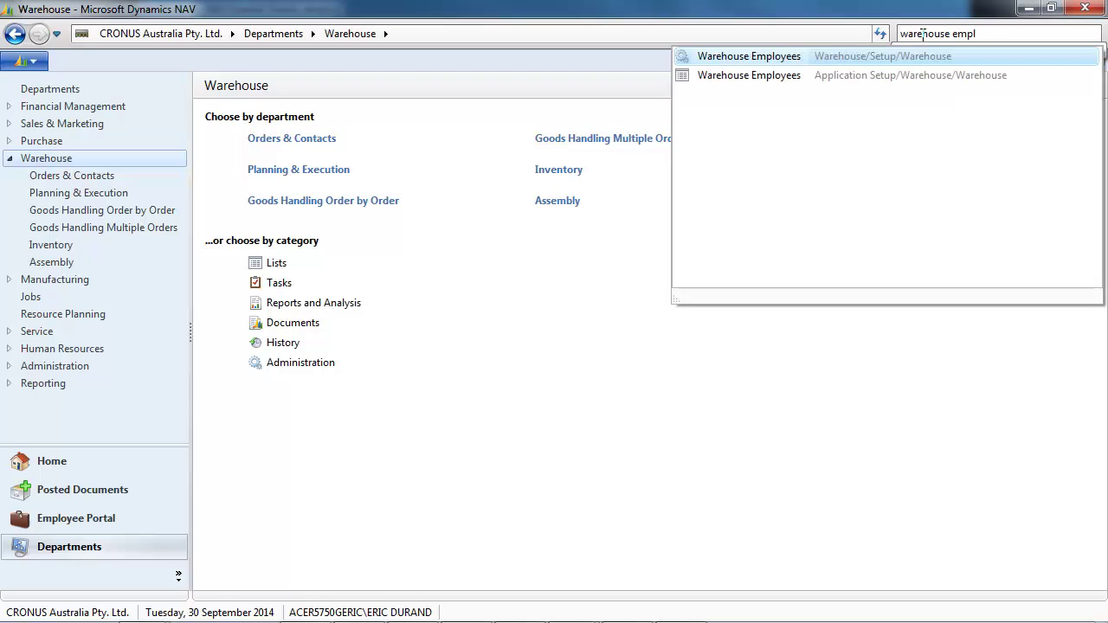
left_click(781, 58)
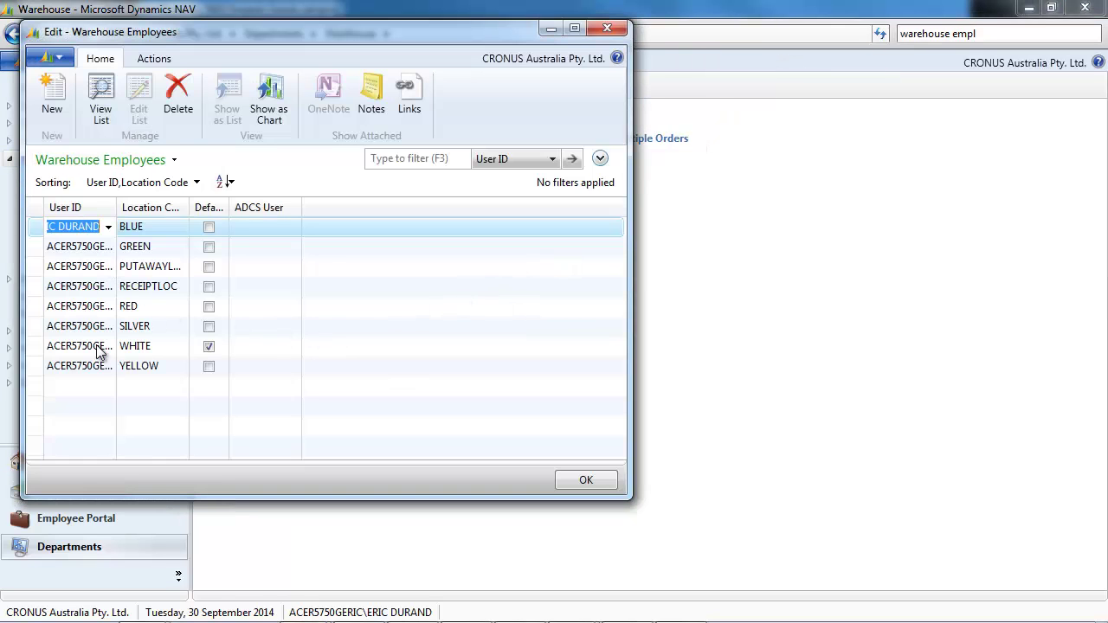
right_click(104, 274)
left_click(177, 444)
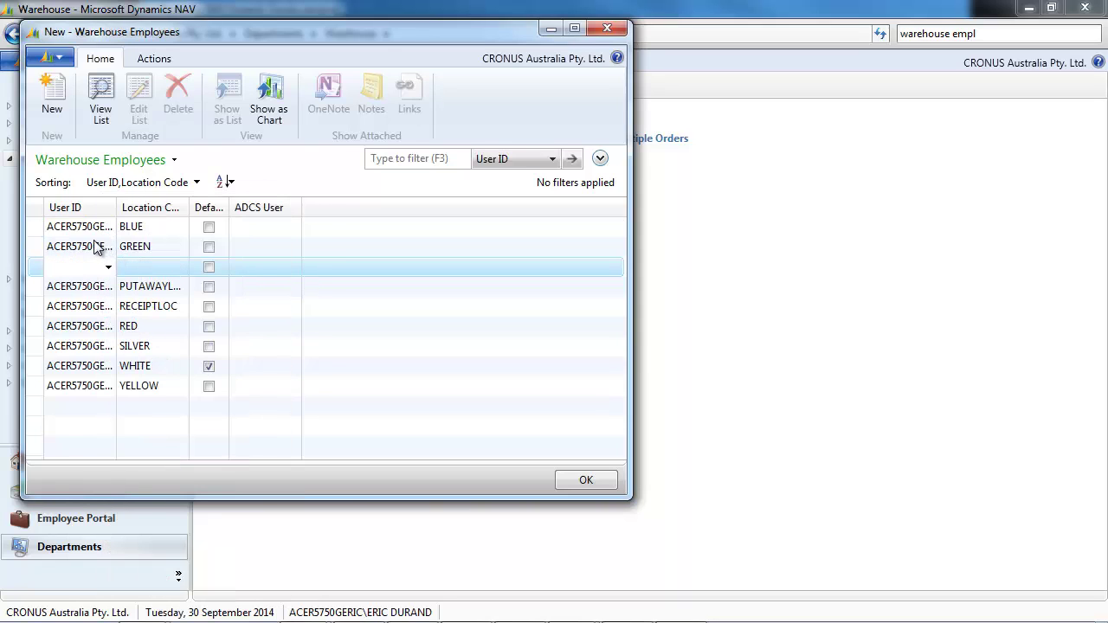
key("Escape")
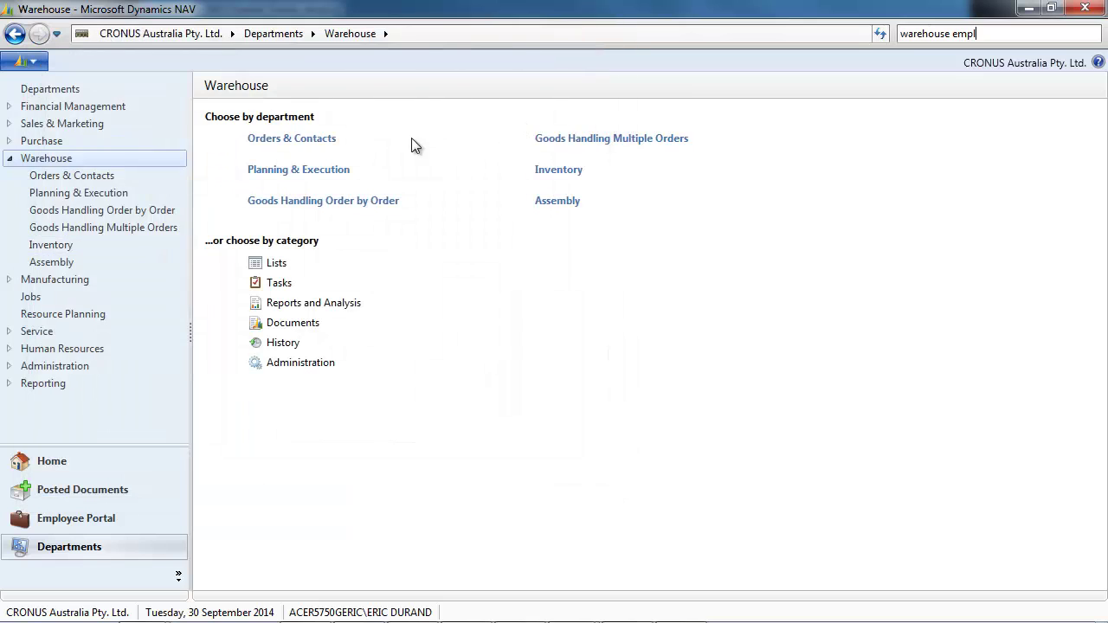
Open the WHITE warehouse receipt RE000012 from the Warehouse Receipts list under Planning & Execution.
left_click(303, 170)
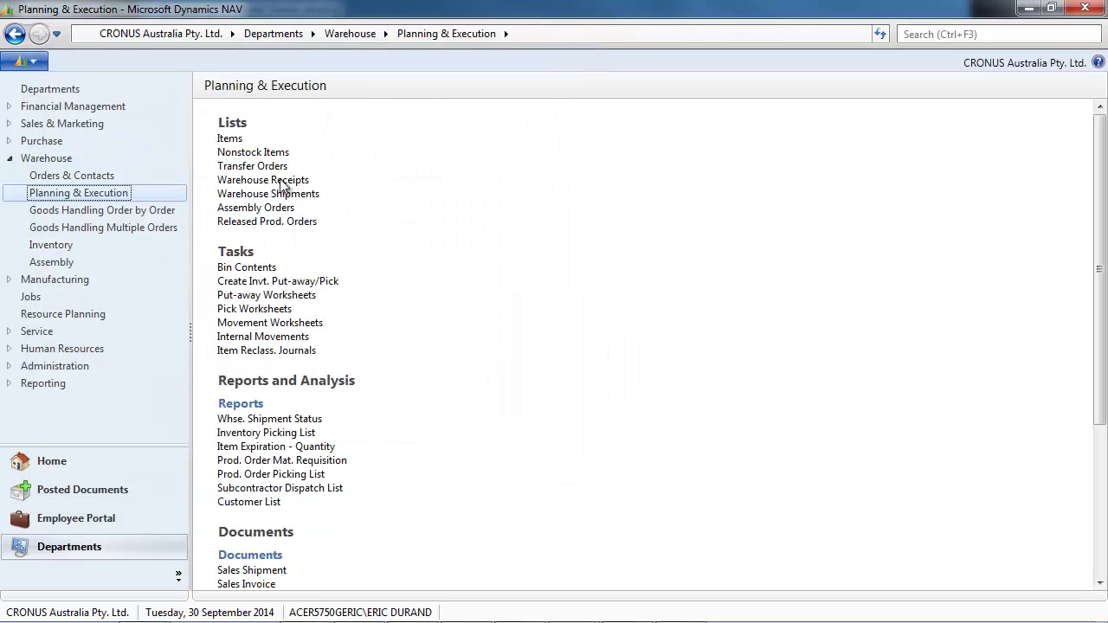
left_click(276, 181)
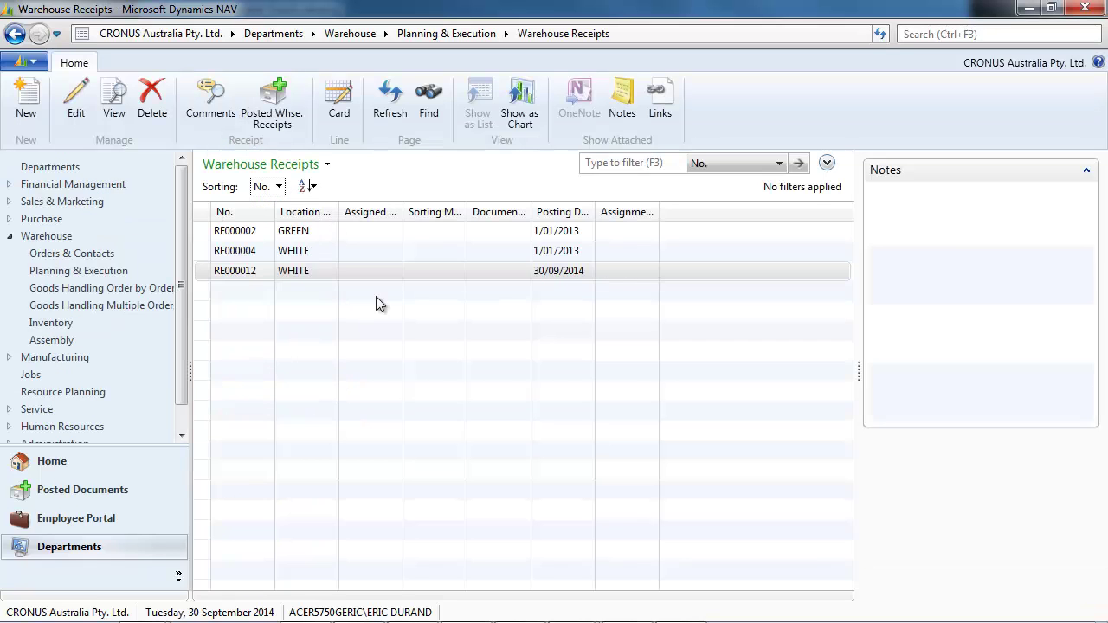
double_click(382, 274)
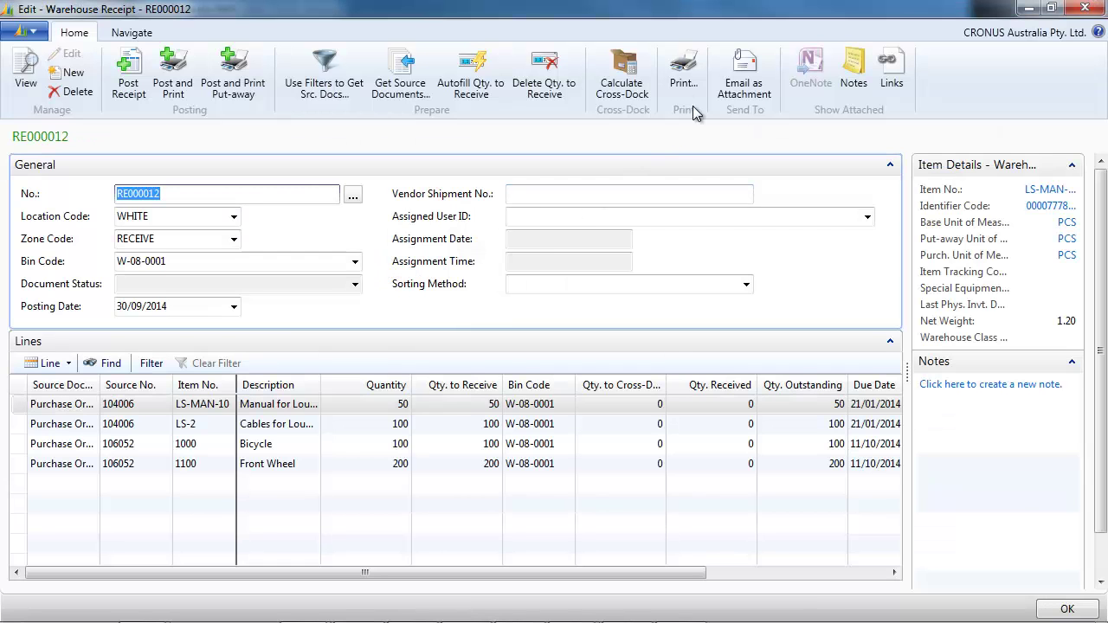
Preview the printed Warehouse Receipt report for RE000012, and close the preview and the receipt card.
left_click(684, 80)
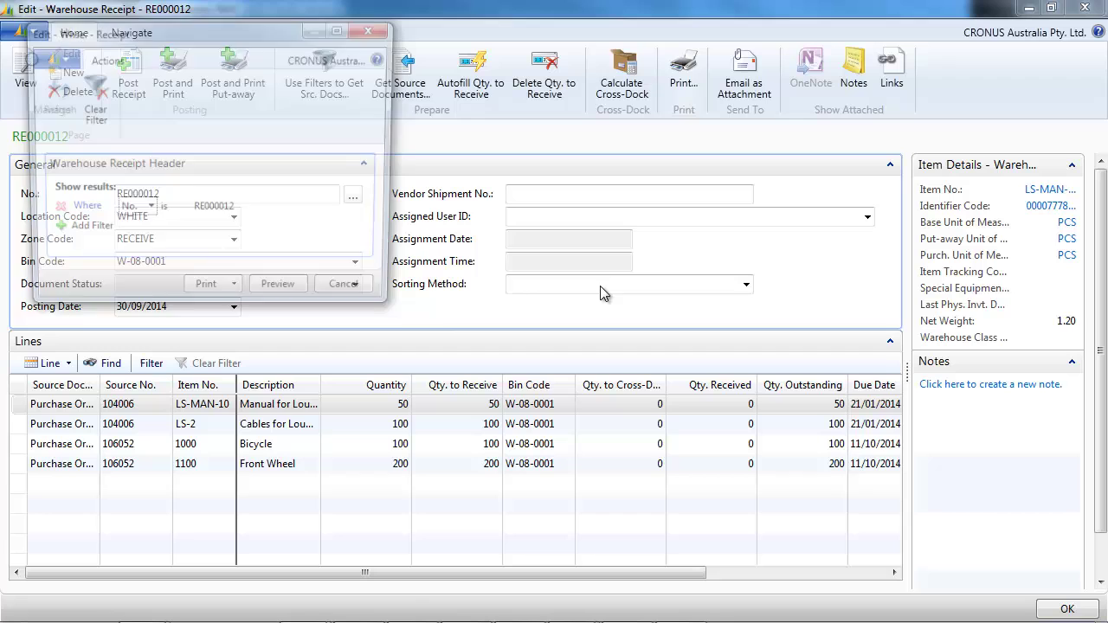
left_click(303, 295)
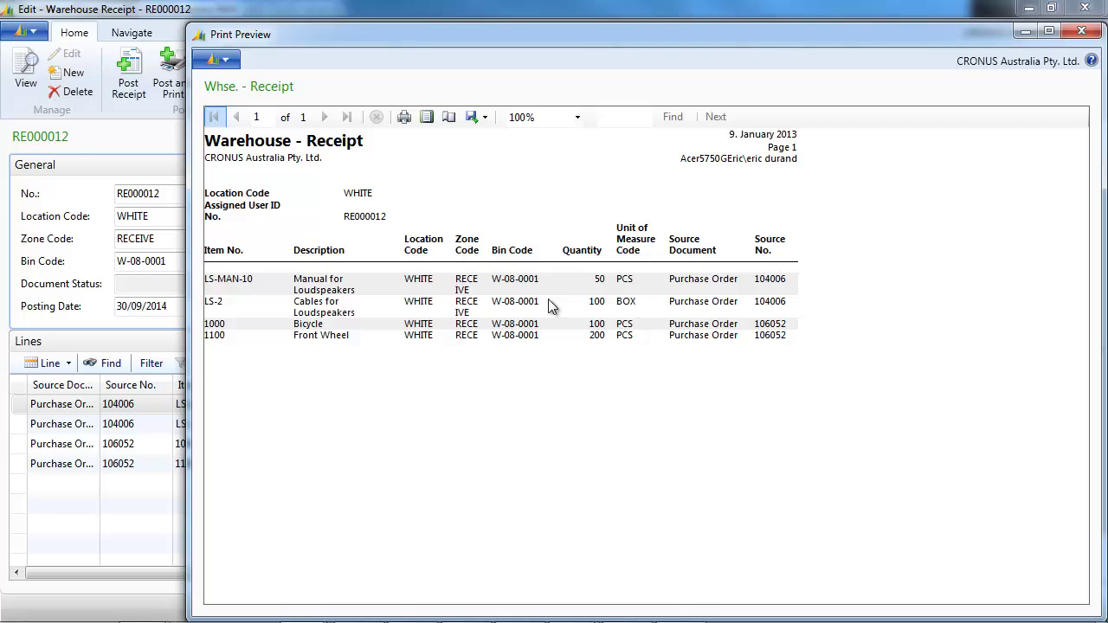
double_click(204, 39)
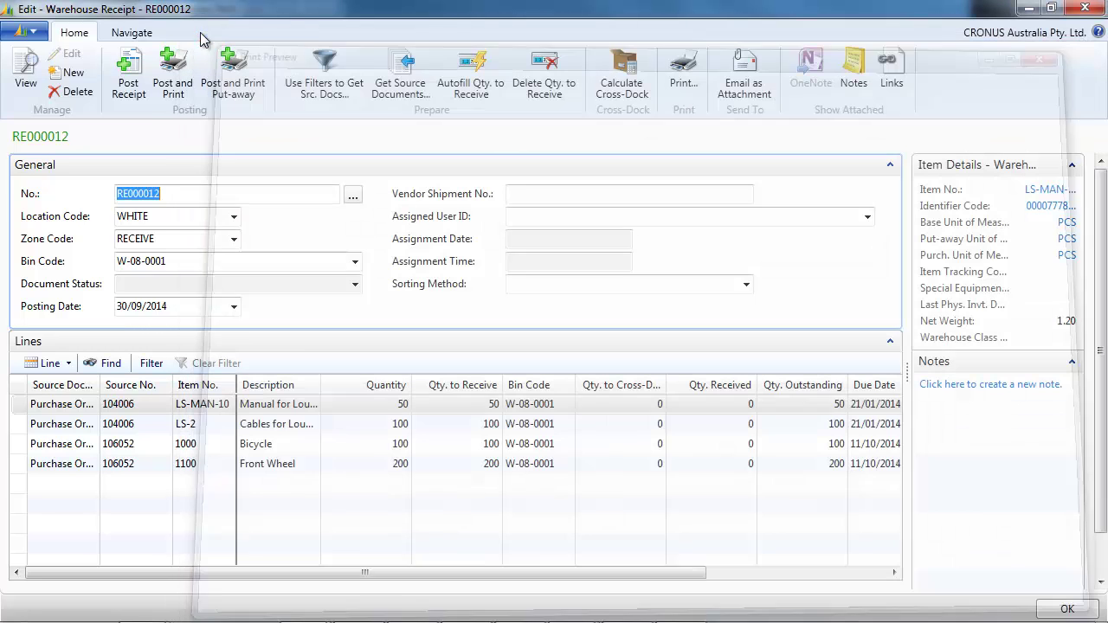
left_click(1084, 8)
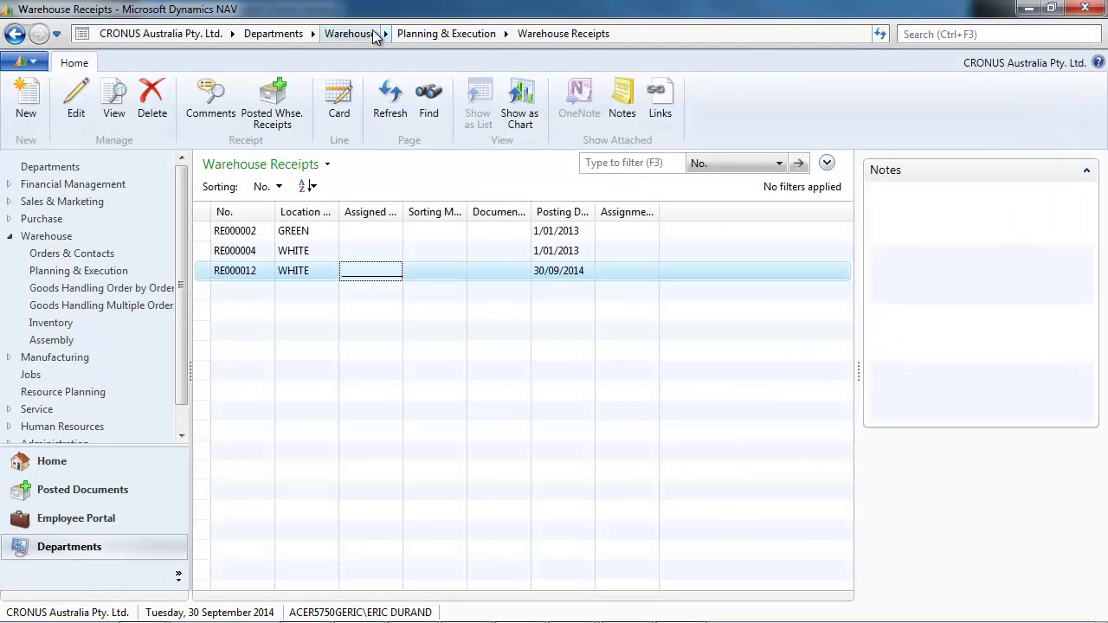
Open the WHITE put-away PU000007 from the Put-aways list under the warehouse's Goods Handling Multiple Orders.
left_click(350, 34)
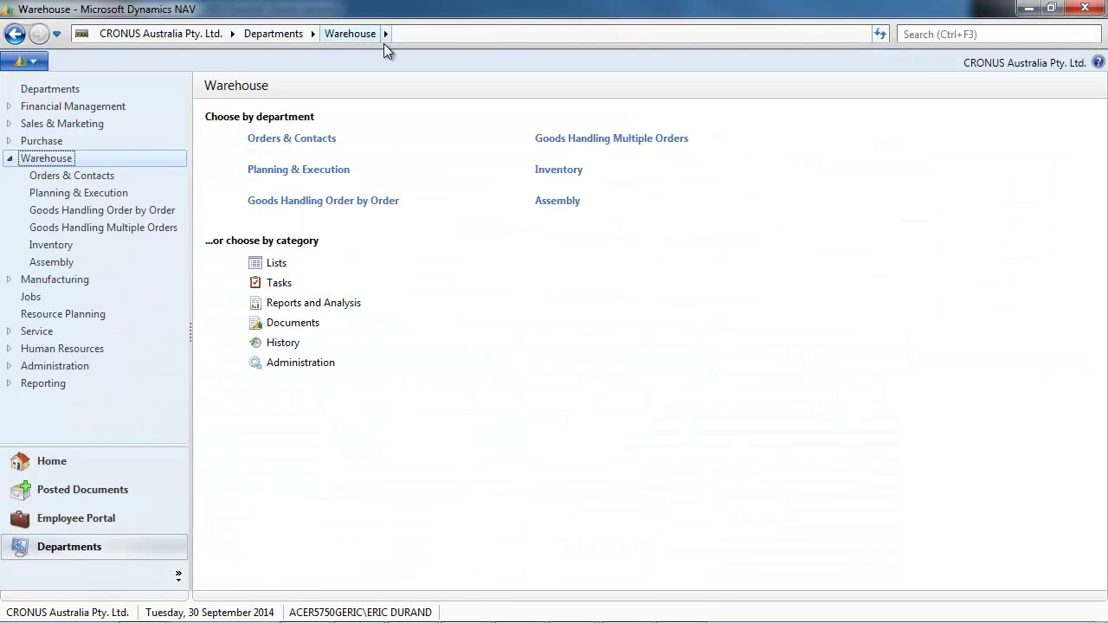
left_click(576, 140)
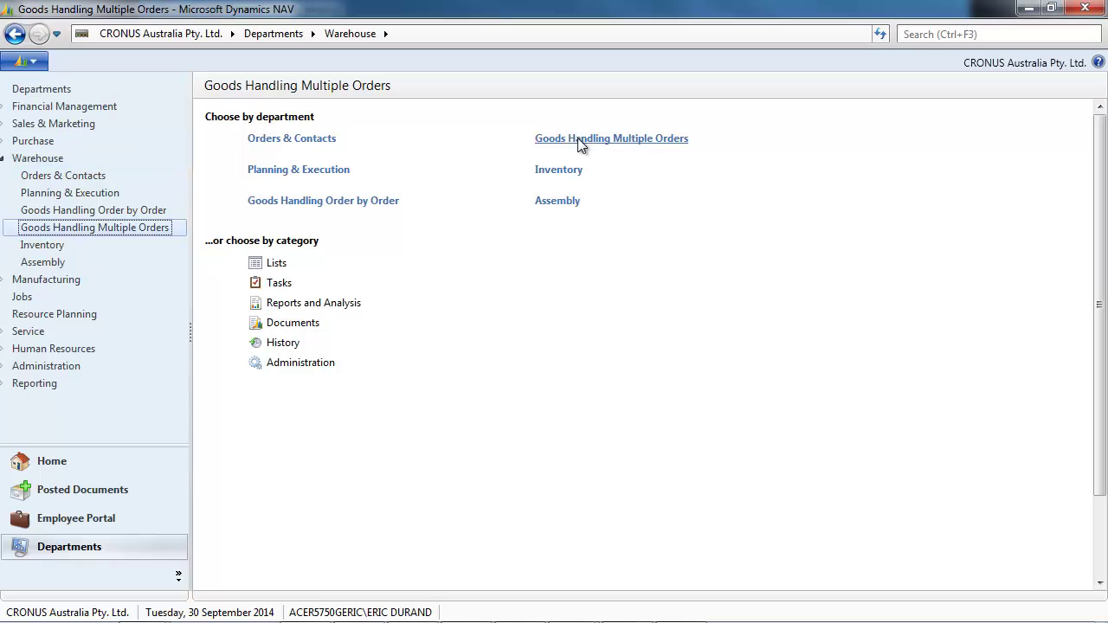
left_click(251, 140)
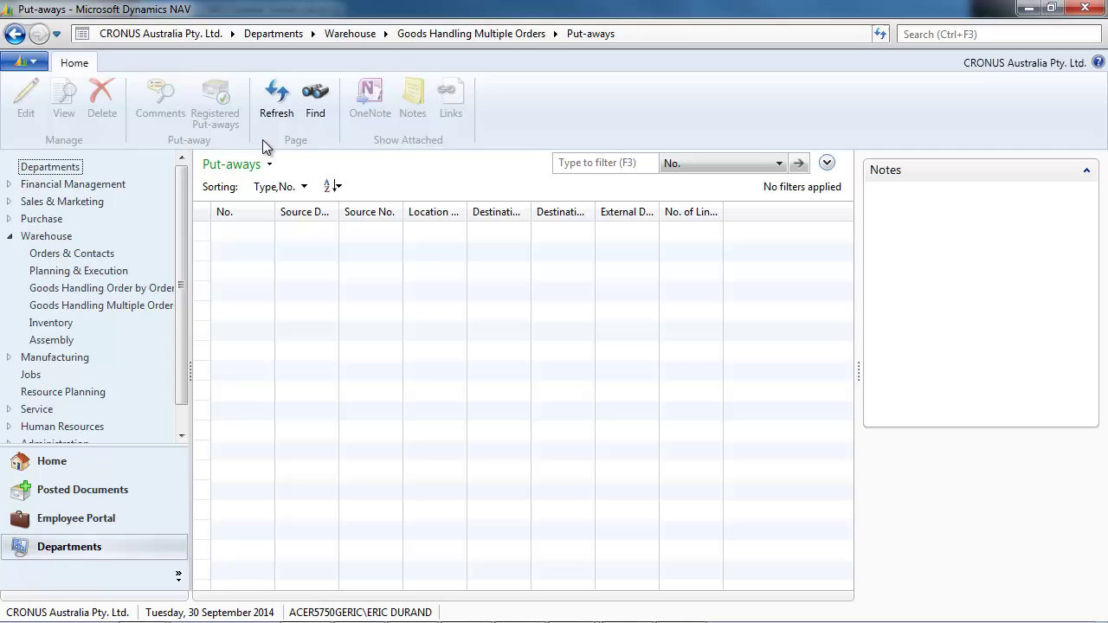
left_click(357, 269)
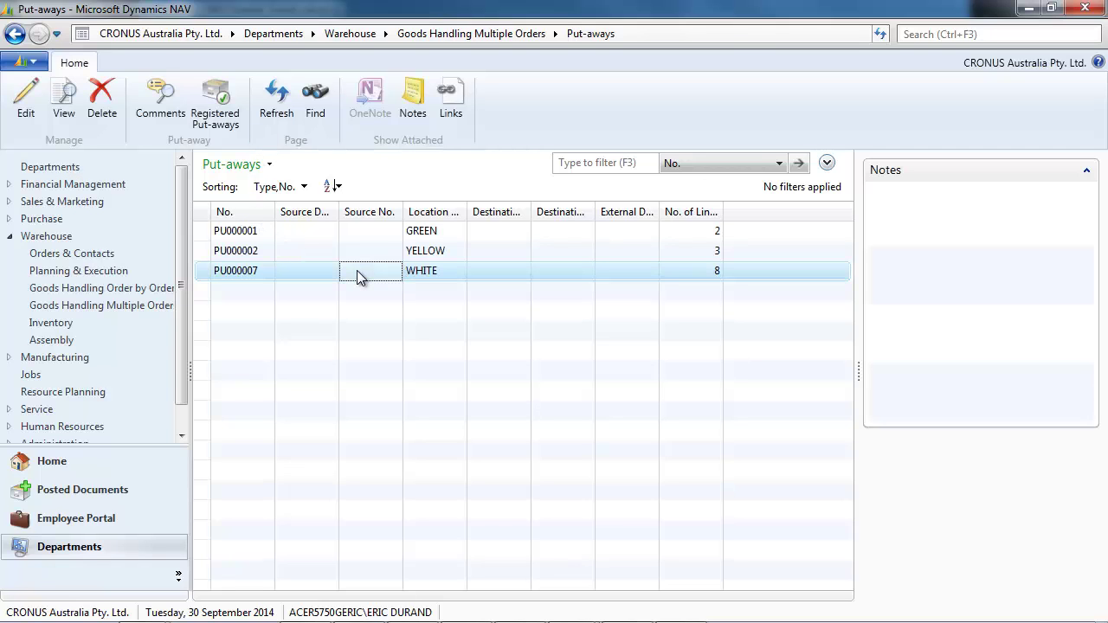
double_click(357, 270)
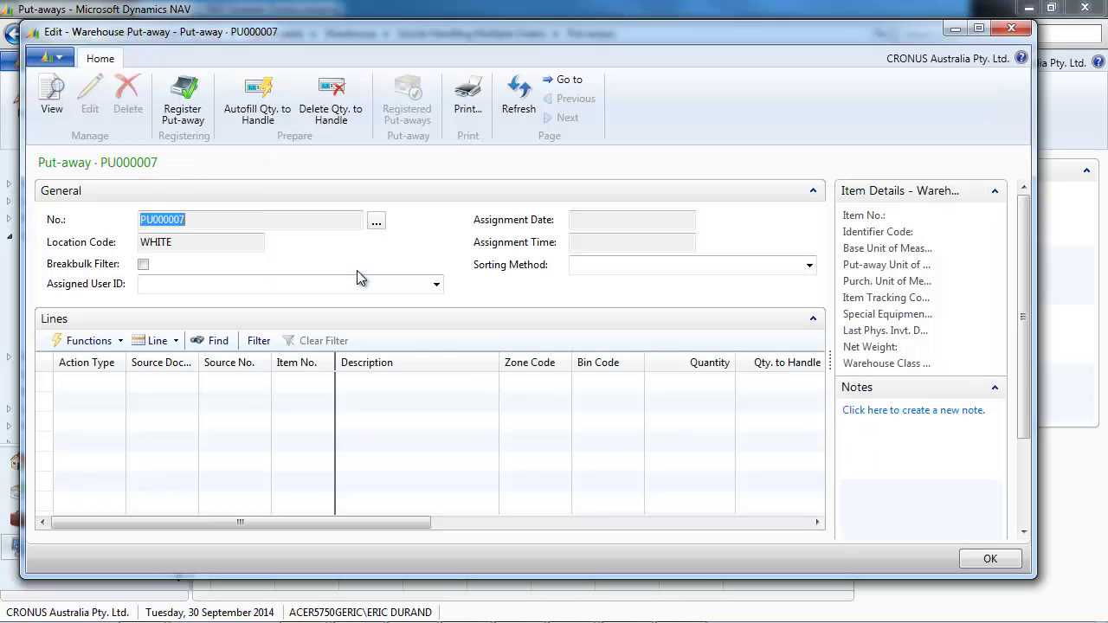
Preview the Put-away List report for PU000007 to examine its Take and Place lines, and close the preview and the card.
left_click(464, 106)
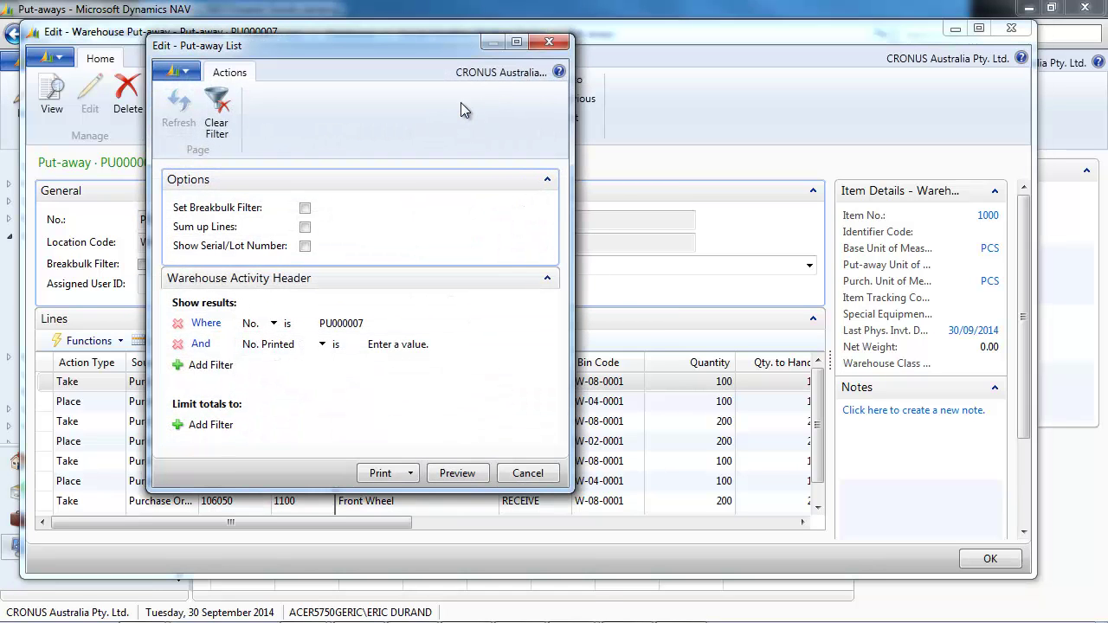
left_click(448, 472)
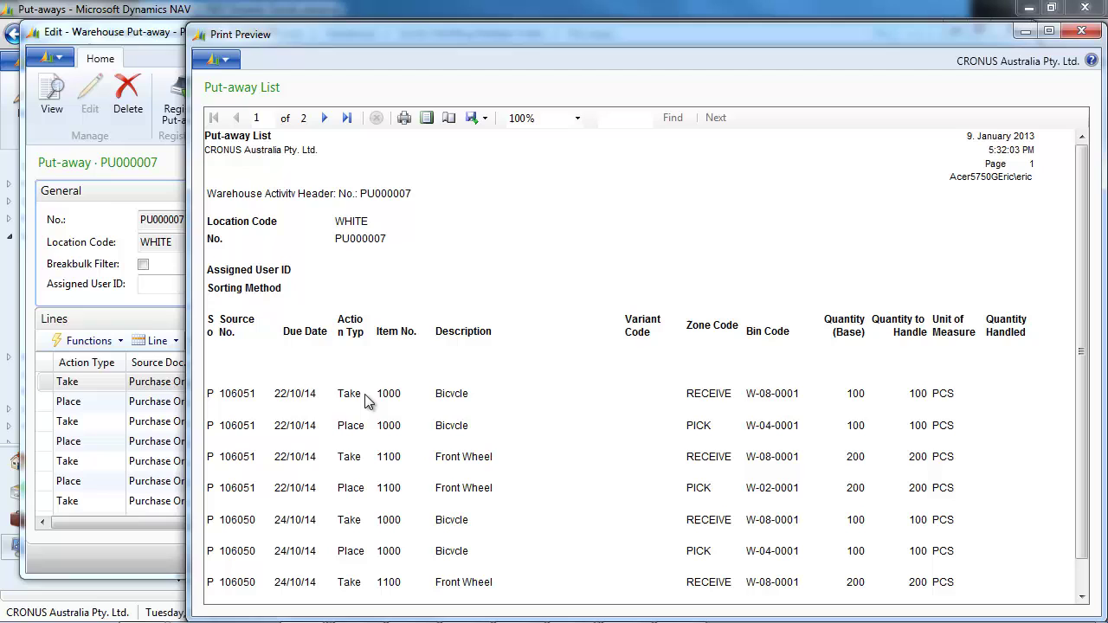
double_click(200, 35)
left_click(33, 38)
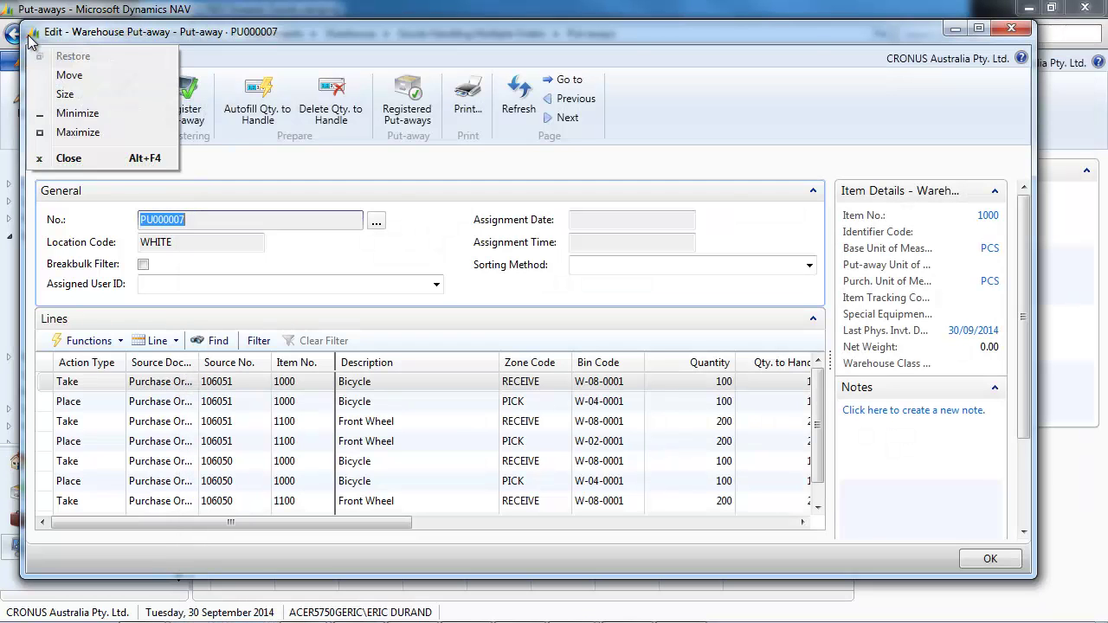
left_click(34, 38)
double_click(35, 38)
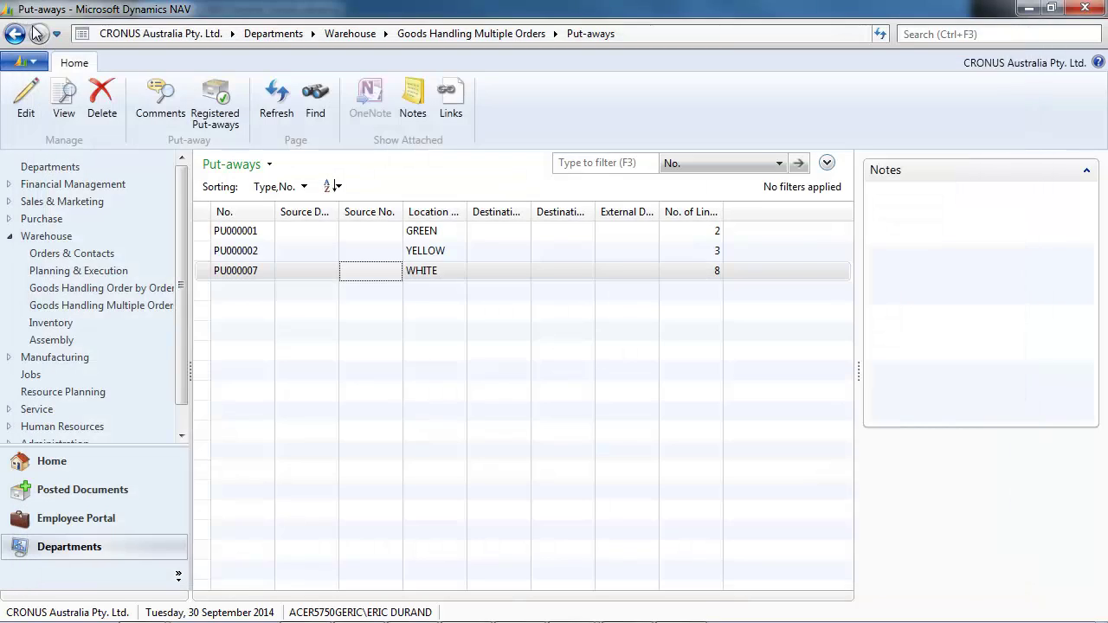
Open the inventory put-away IPU000005 from the Inventory Put-aways list under Goods Handling Order by Order.
left_click(365, 37)
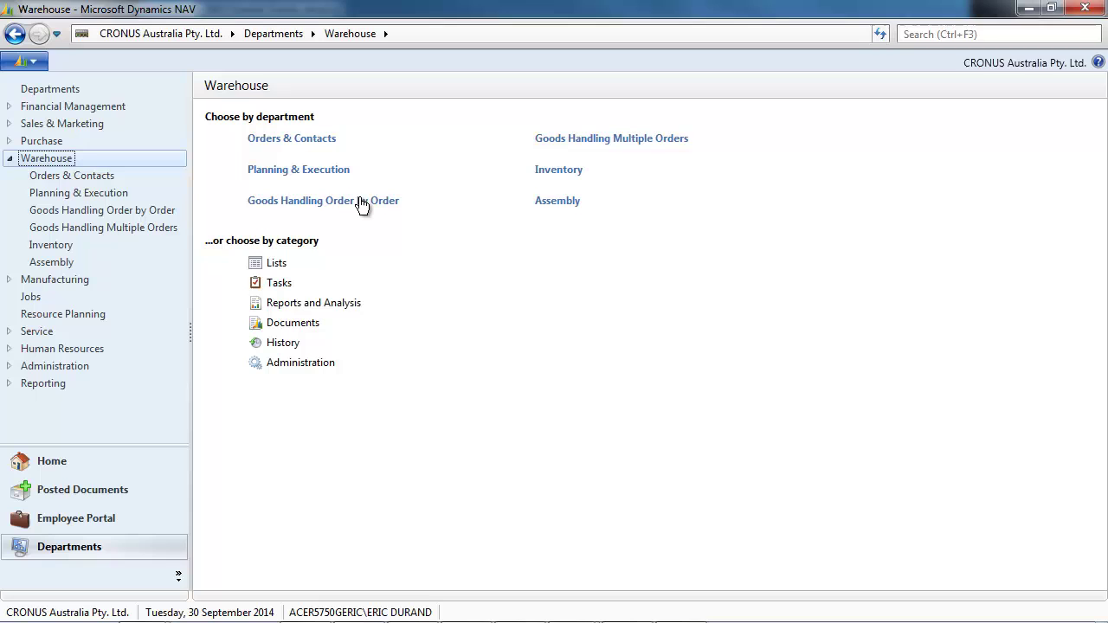
left_click(358, 200)
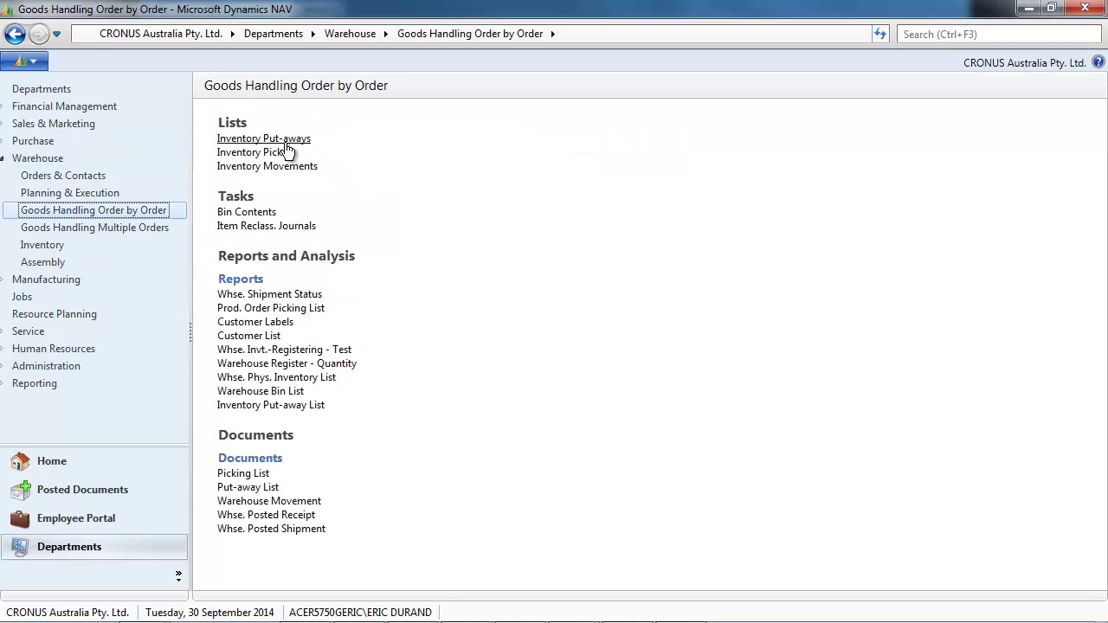
left_click(276, 140)
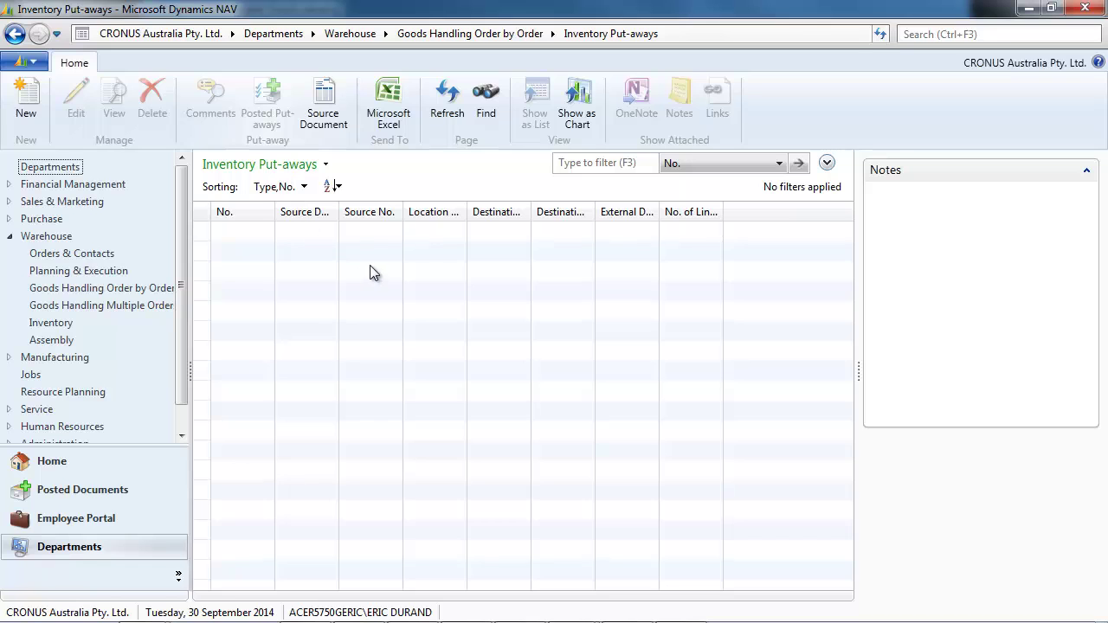
double_click(392, 231)
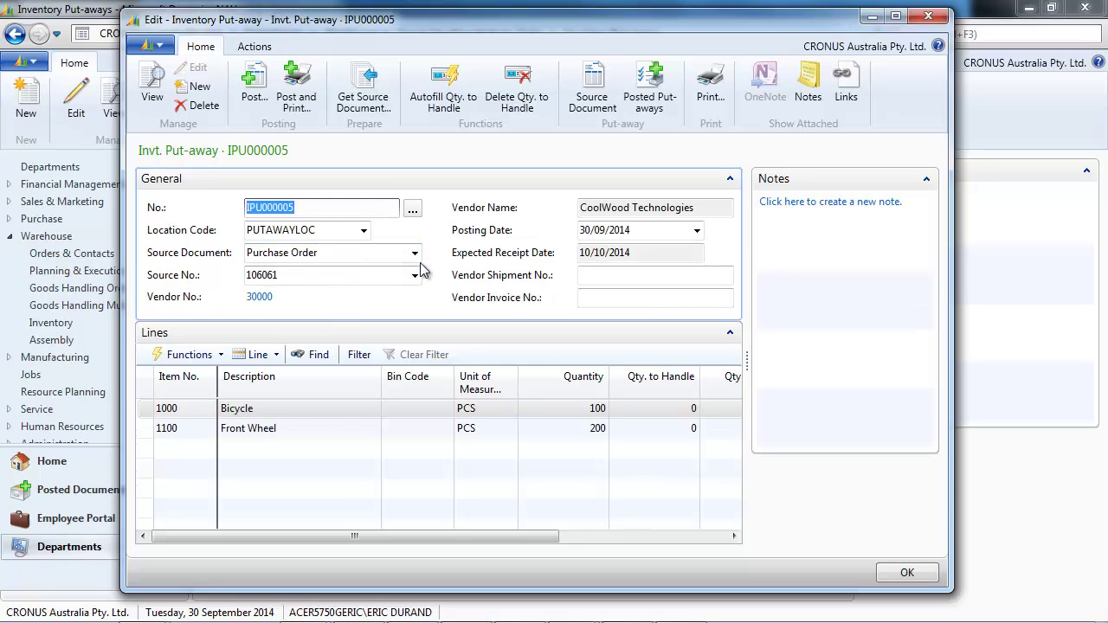
Preview the Put-away List report for IPU000005, and close the preview and the inventory put-away card.
left_click(709, 99)
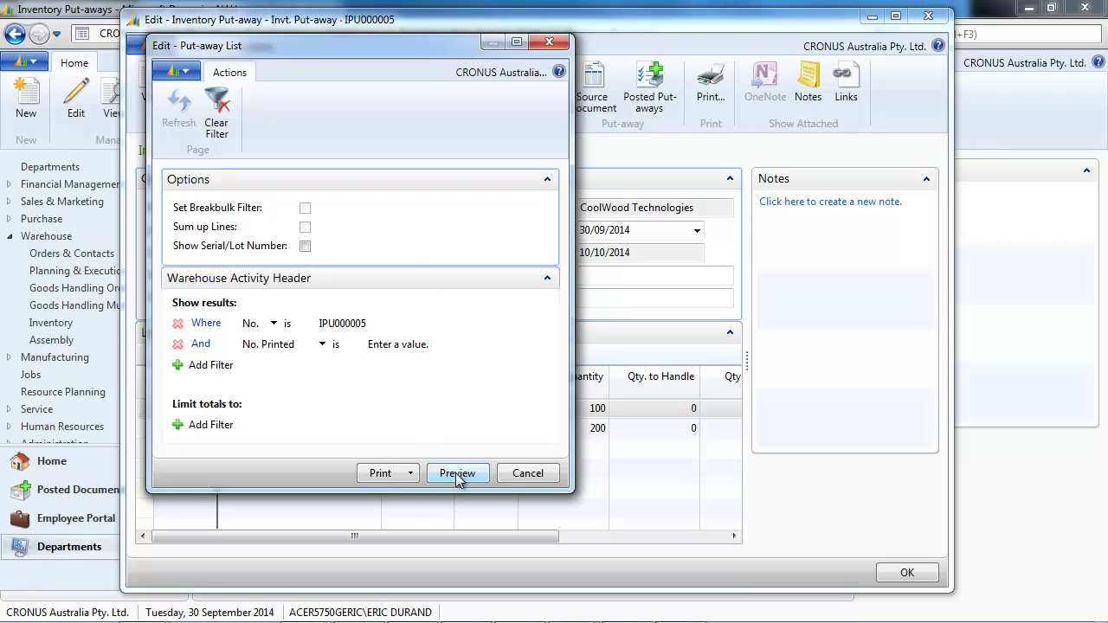
left_click(458, 476)
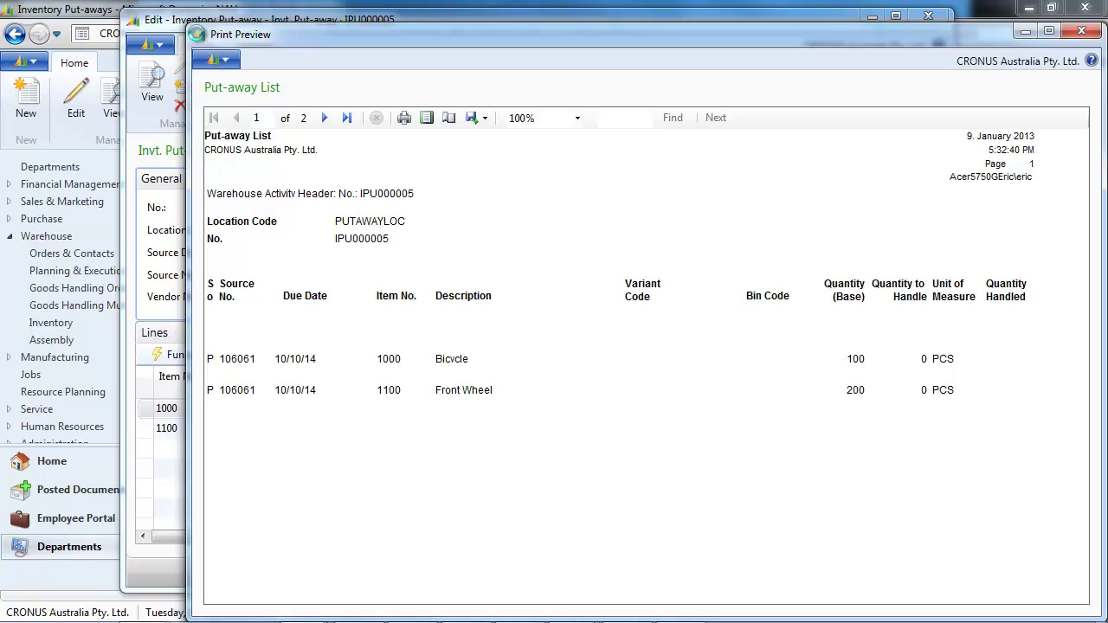
double_click(197, 36)
double_click(135, 21)
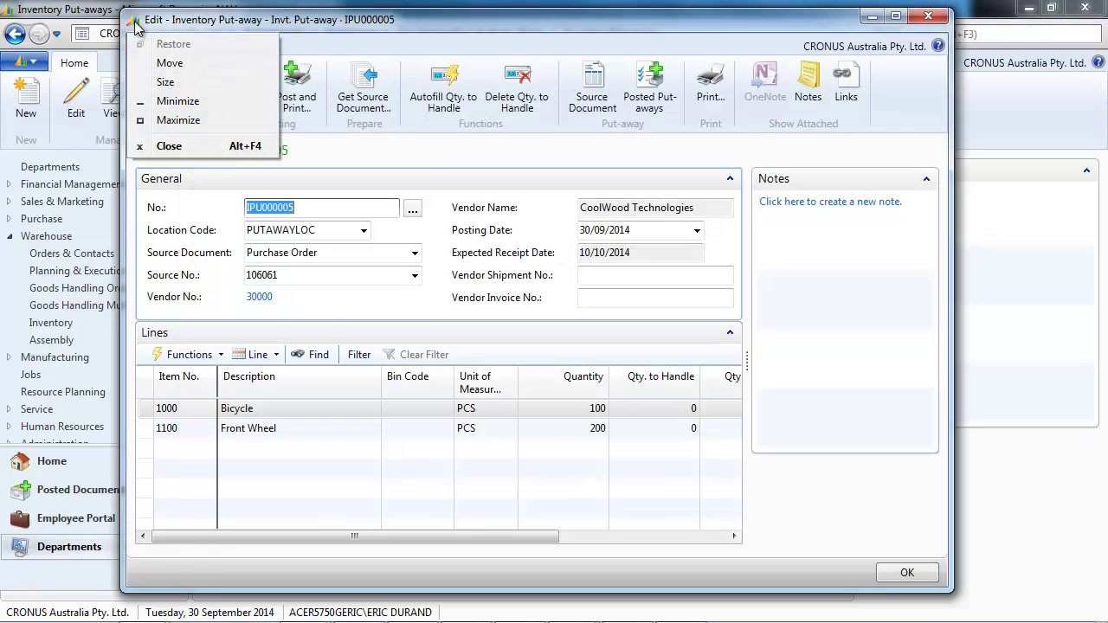